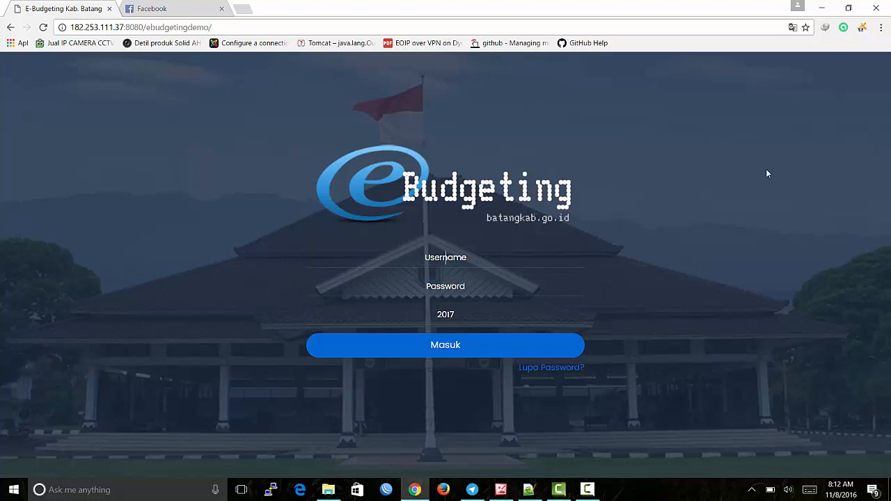
# Step: Sign in with the DPU department account and its password for budget year 2017
pyautogui.write('dpu')
pyautogui.press('Tab')
pyautogui.write('••••••••••')
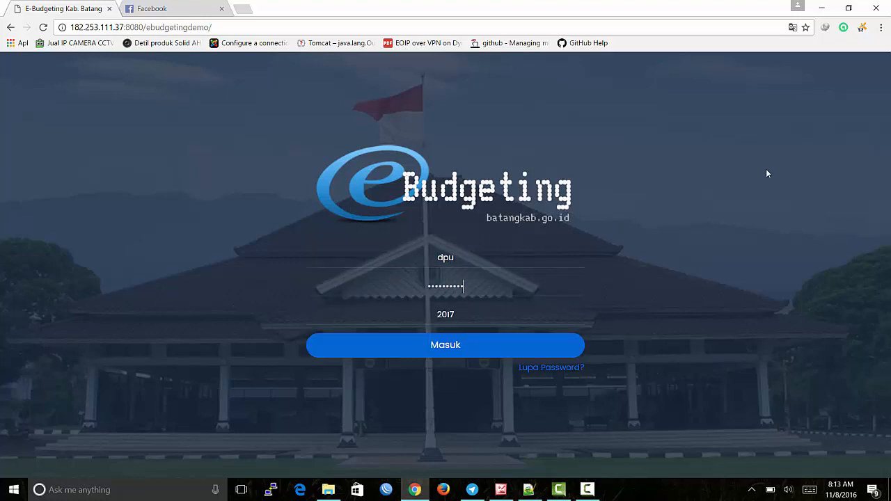
pyautogui.press('Return')
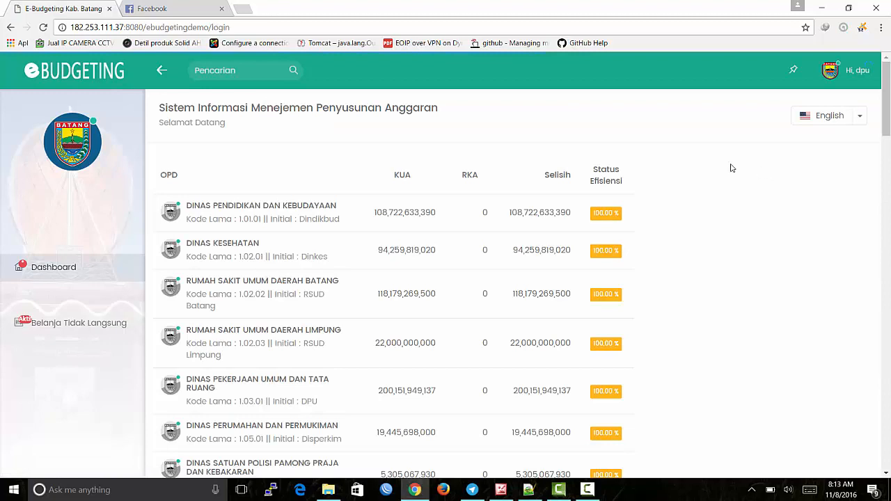
# Step: Browse Belanja Tidak Langsung, then switch to Belanja Langsung showing SKPD 1.3.1 with zero Plafon and Pagu RKA
pyautogui.click(47, 332)
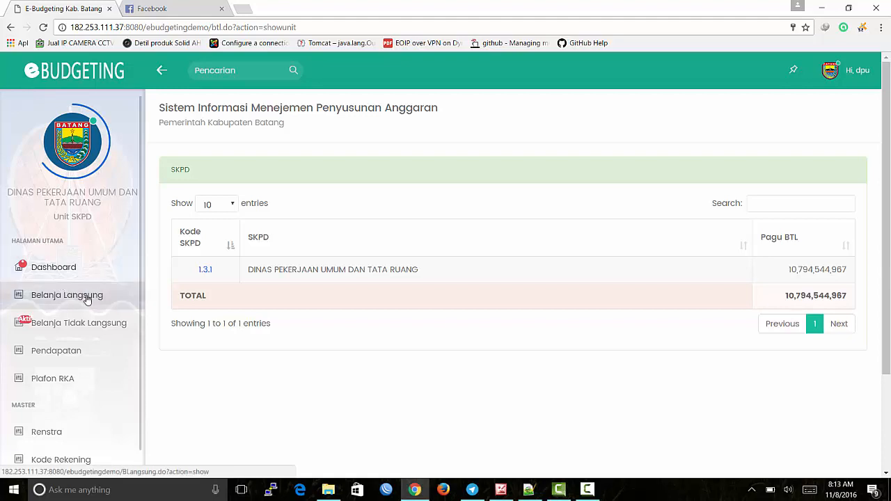
pyautogui.scroll(-1, 85, 300)
pyautogui.scroll(-2, 65, 330)
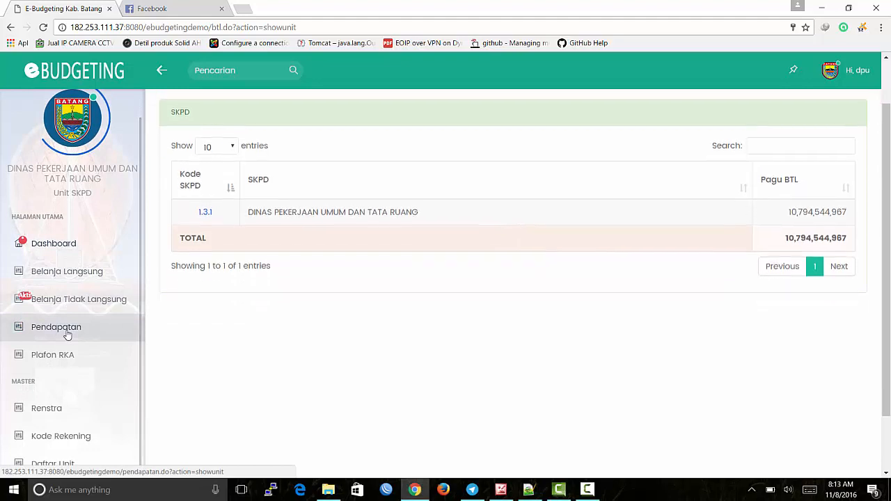
pyautogui.scroll(-1, 63, 358)
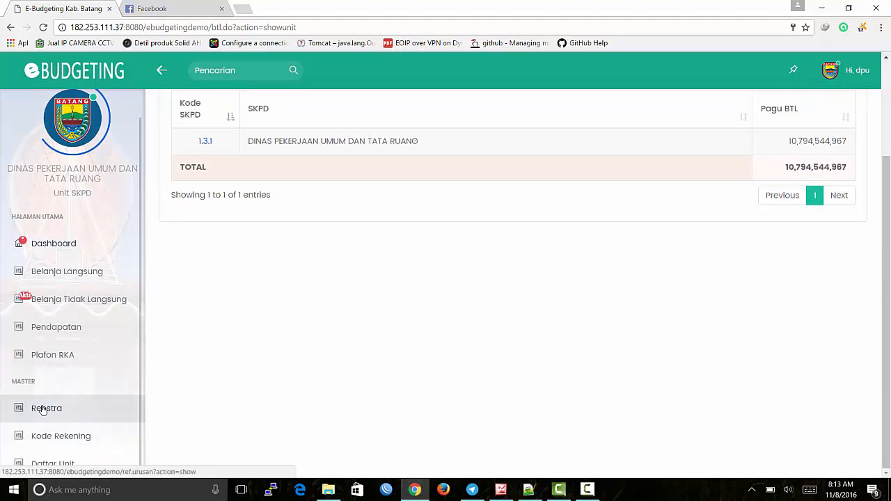
pyautogui.scroll(1, 40, 408)
pyautogui.scroll(-1, 49, 390)
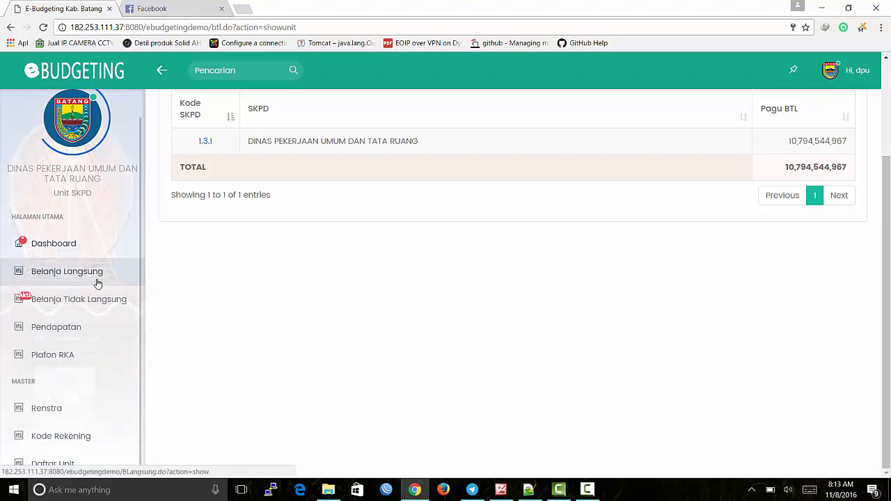
pyautogui.scroll(1, 83, 313)
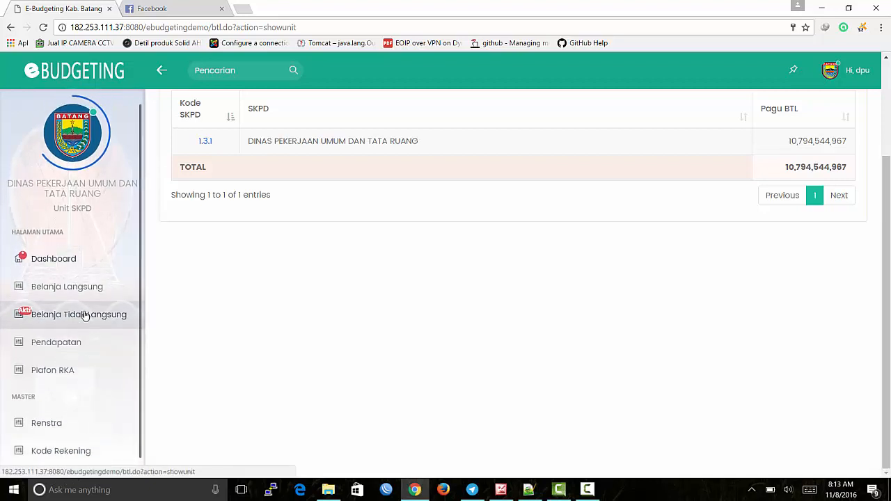
pyautogui.click(87, 304)
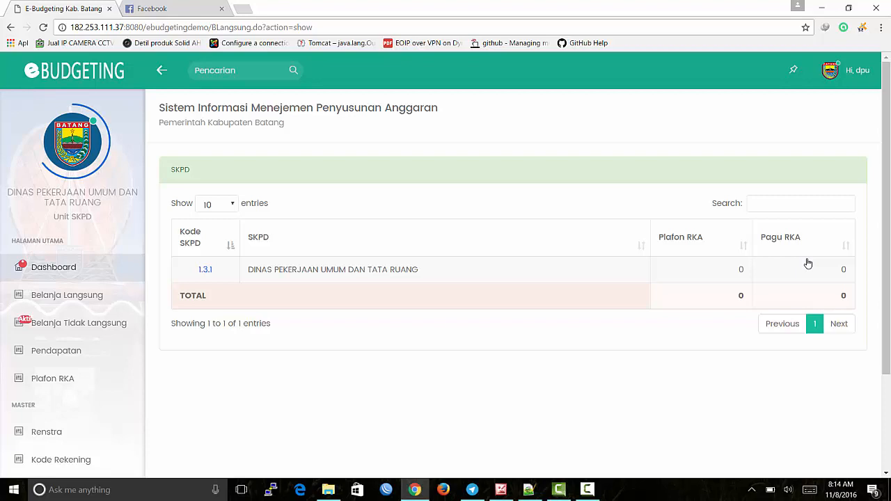
# Step: Scroll the Belanja Langsung list, then open the empty Plafon RKA Program page totalling 0
pyautogui.scroll(-1, 461, 308)
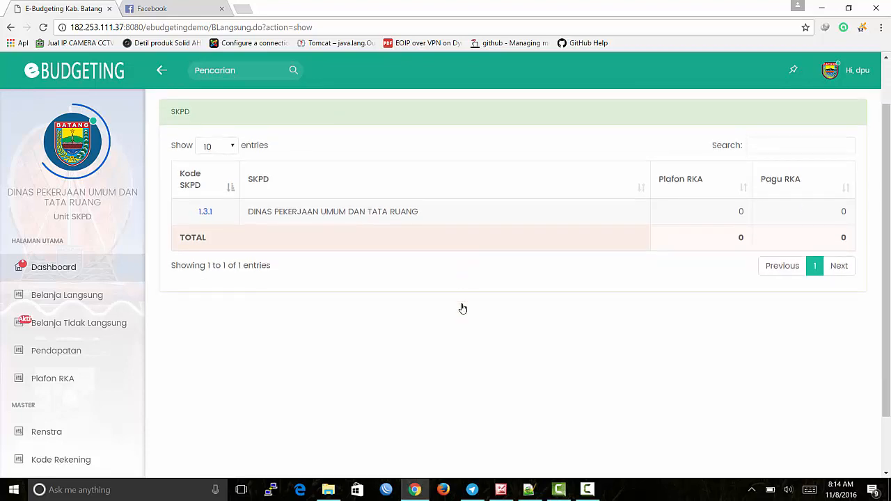
pyautogui.scroll(1, 467, 300)
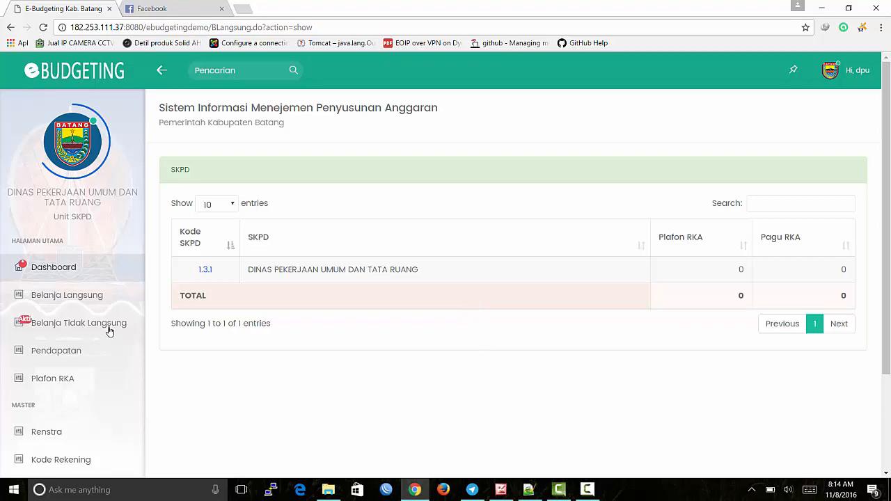
pyautogui.scroll(-1, 156, 352)
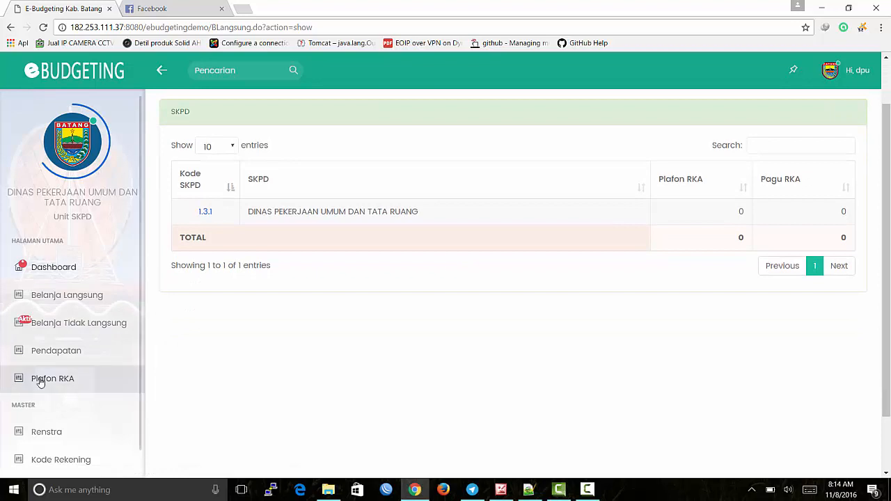
pyautogui.click(79, 387)
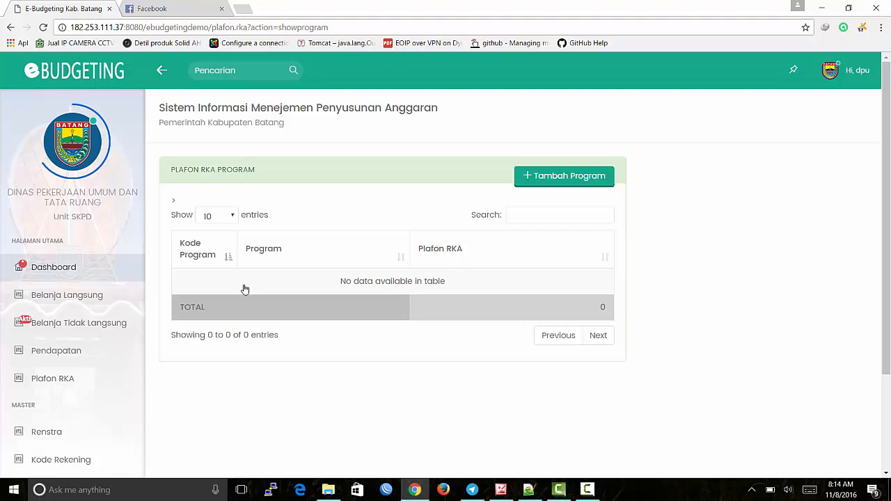
# Step: Drill into the DINAS PEKERJAAN UMUM DAN TATA RUANG sub unit's RKA programs and start Tambah Program
pyautogui.click(62, 297)
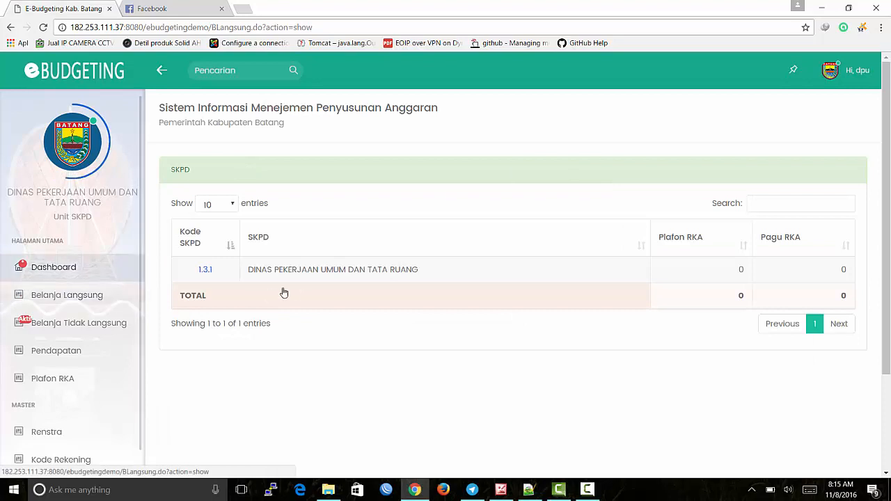
pyautogui.click(303, 280)
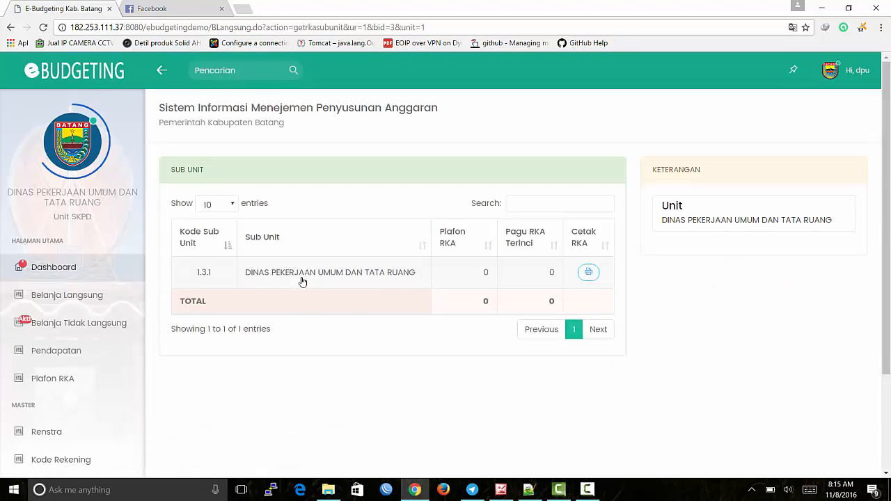
pyautogui.click(302, 281)
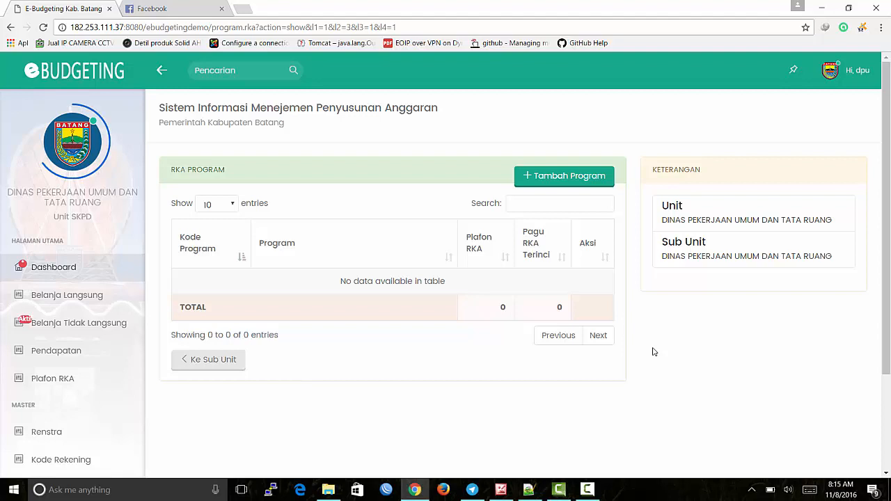
pyautogui.click(592, 179)
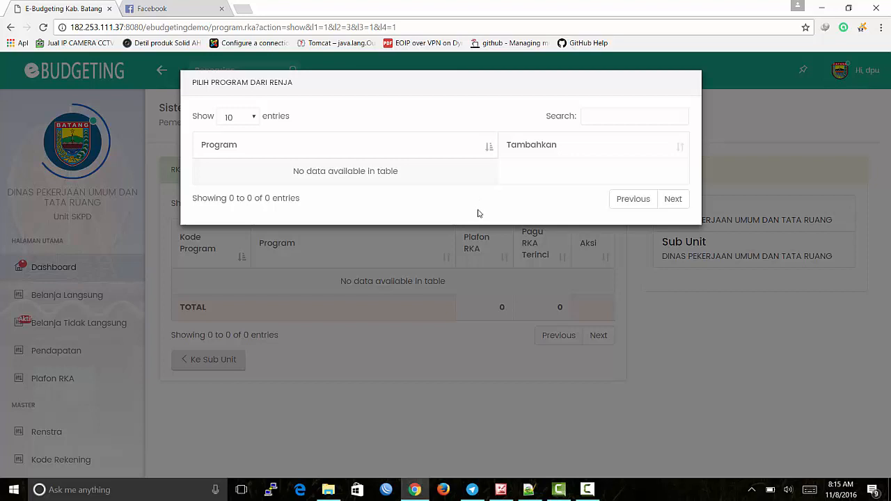
# Step: Close the empty Renja program picker and log out of the DPU account via Keluar
pyautogui.click(467, 360)
pyautogui.click(862, 78)
pyautogui.click(832, 147)
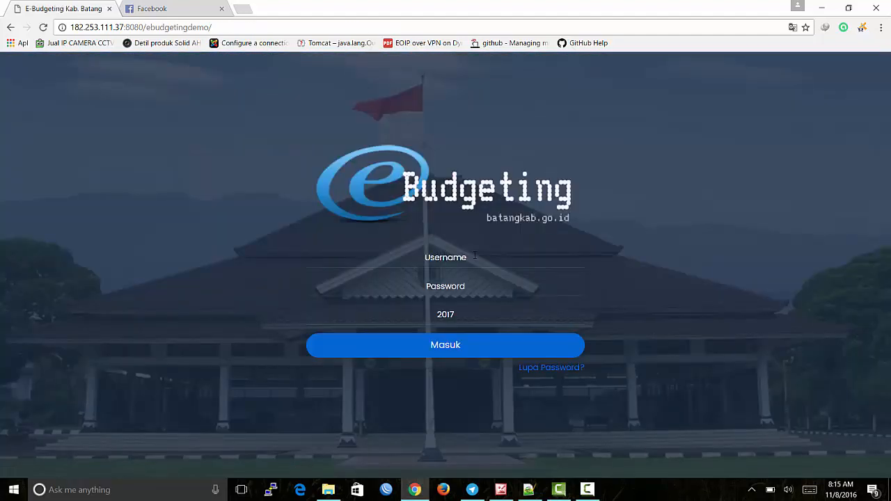
# Step: Sign in as administrator and open the Belanja Langsung list of all SKPDs
pyautogui.write('admin')
pyautogui.press('Tab')
pyautogui.write('•••••')
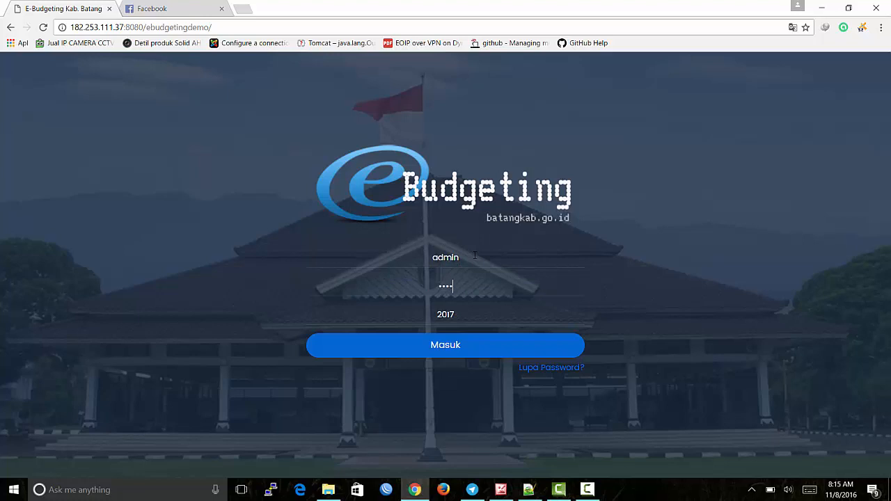
pyautogui.write('••')
pyautogui.press('Return')
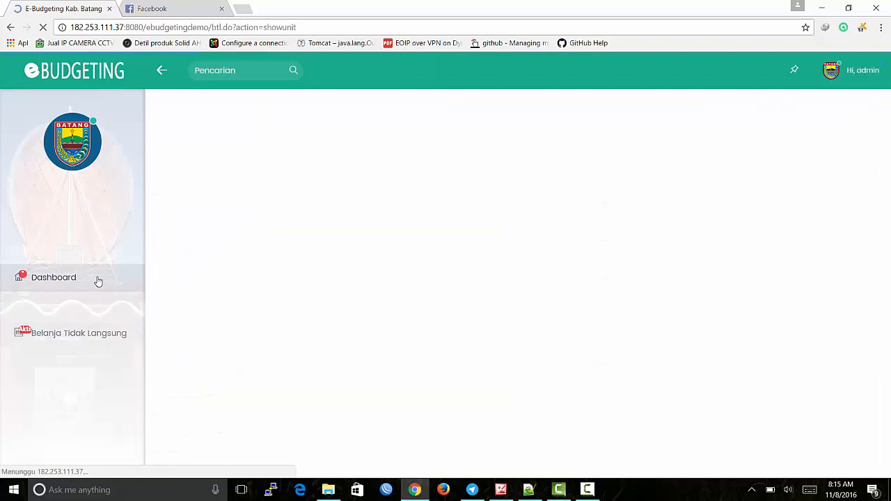
pyautogui.click(94, 311)
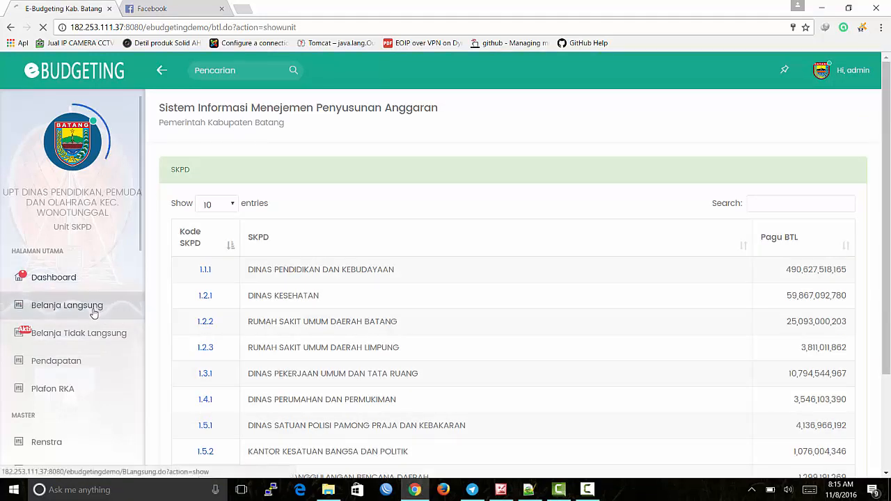
pyautogui.scroll(-5, 94, 313)
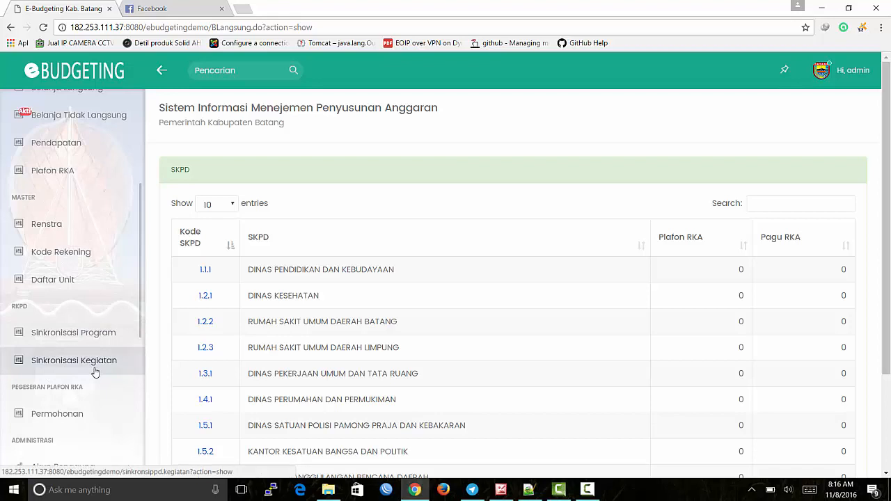
# Step: Run Sinkronkan Program RAKPD on the Sinkronisasi Program page and review the synced program list
pyautogui.click(99, 334)
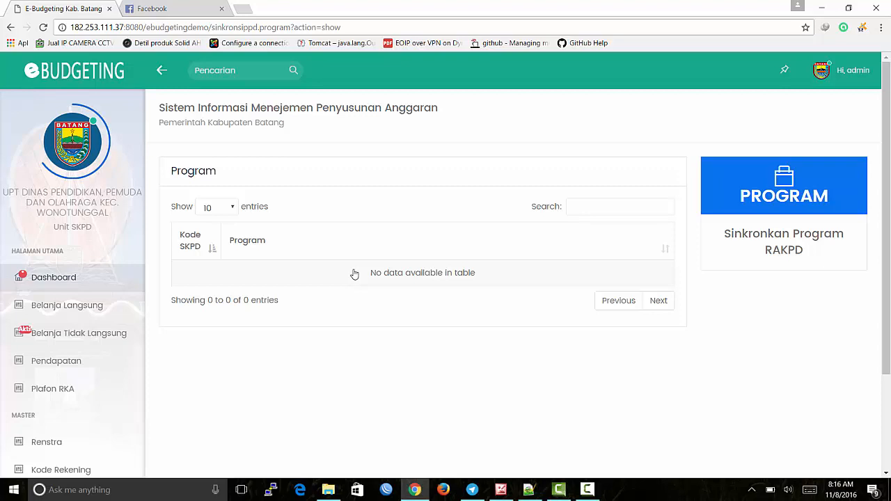
pyautogui.click(786, 252)
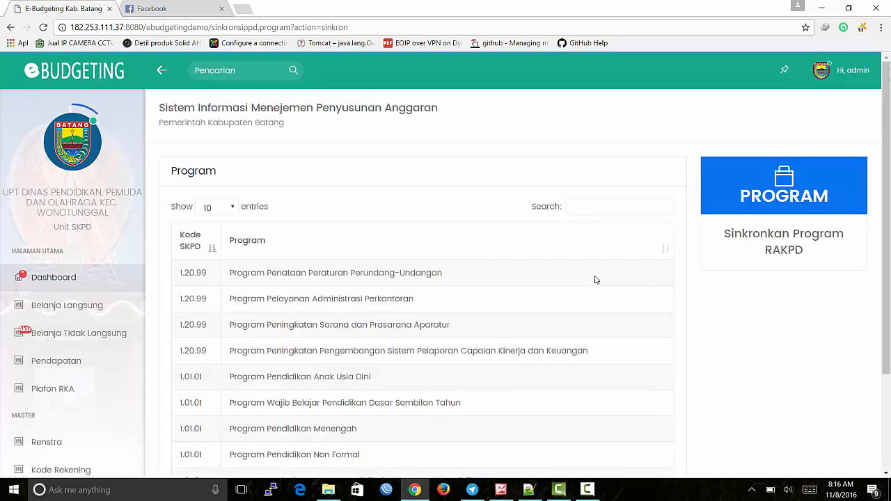
pyautogui.scroll(-1, 342, 239)
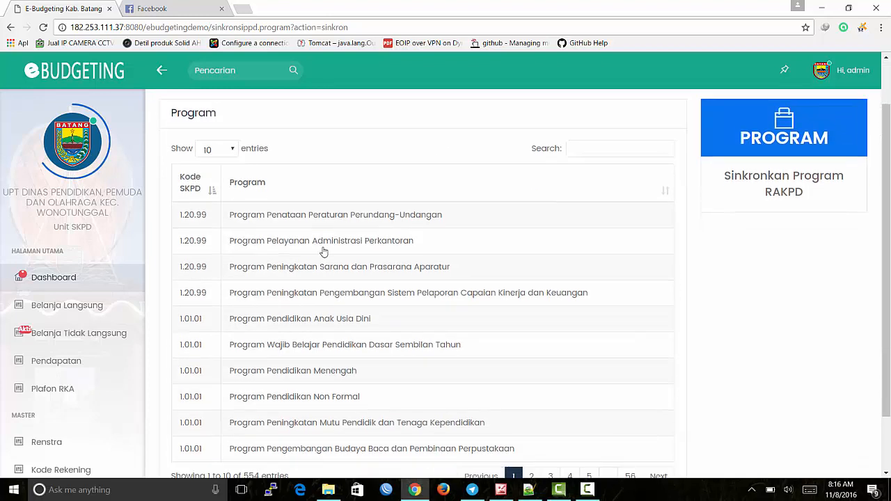
pyautogui.scroll(-2, 23, 361)
pyautogui.scroll(-2, 23, 362)
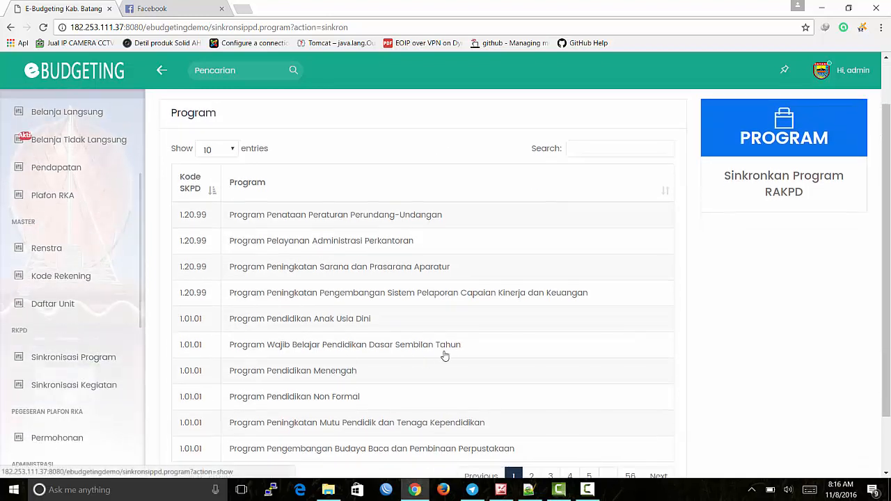
pyautogui.scroll(1, 484, 280)
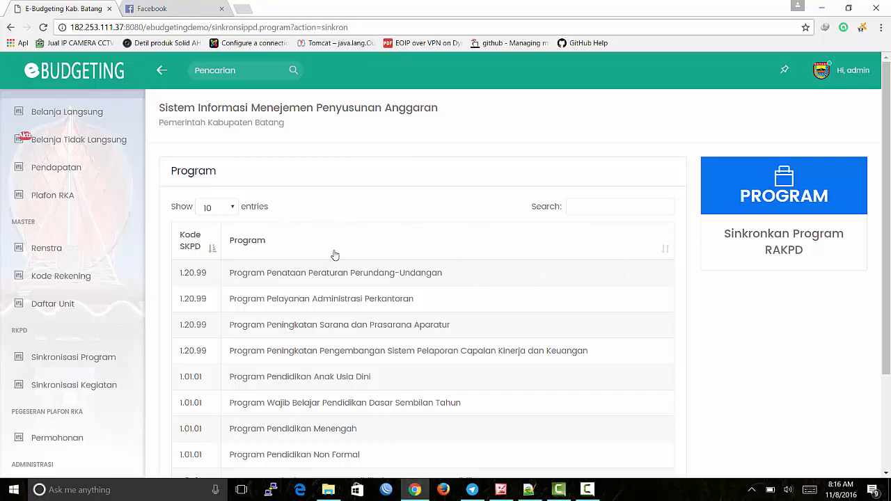
pyautogui.scroll(-2, 304, 266)
pyautogui.scroll(2, 304, 266)
pyautogui.scroll(-1, 163, 255)
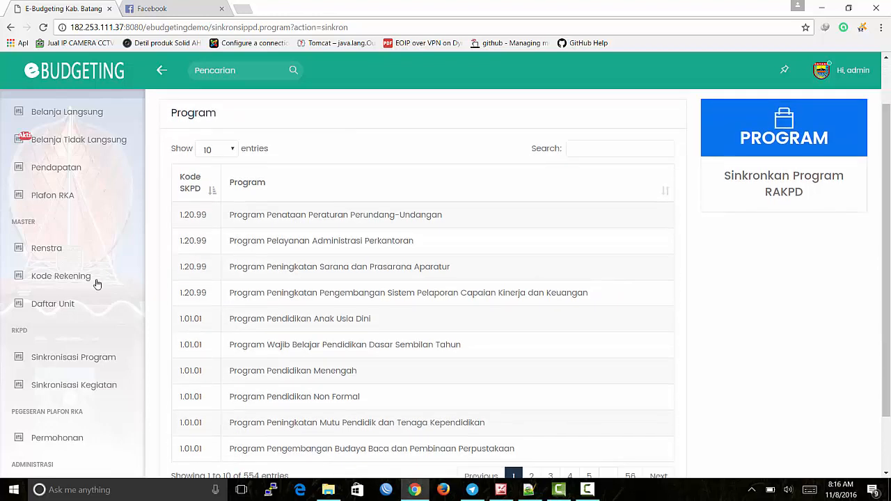
# Step: Synchronise the kegiatan from RAKPD, loading 2,655 activities with Pagu Anggaran
pyautogui.click(80, 394)
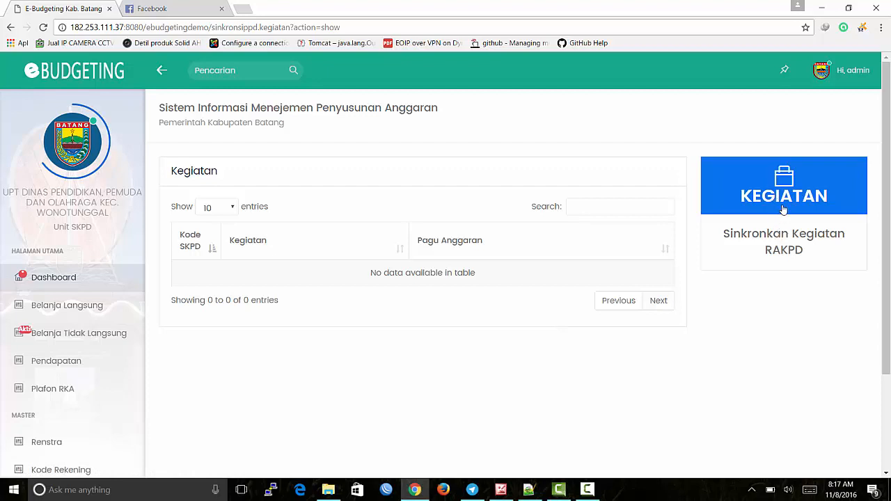
pyautogui.click(805, 195)
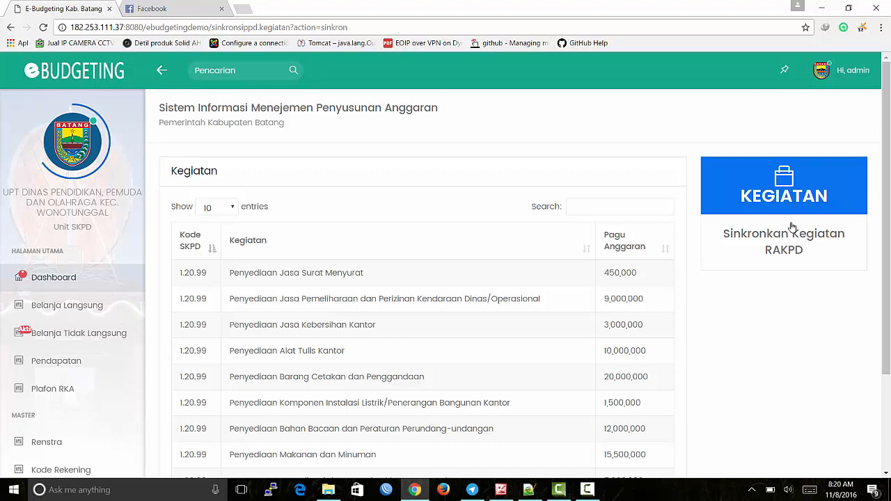
pyautogui.scroll(-2, 633, 265)
# Step: Page through kegiatan pages 2, 3 and 4, return to page 1, and open the admin menu
pyautogui.click(527, 416)
pyautogui.click(546, 416)
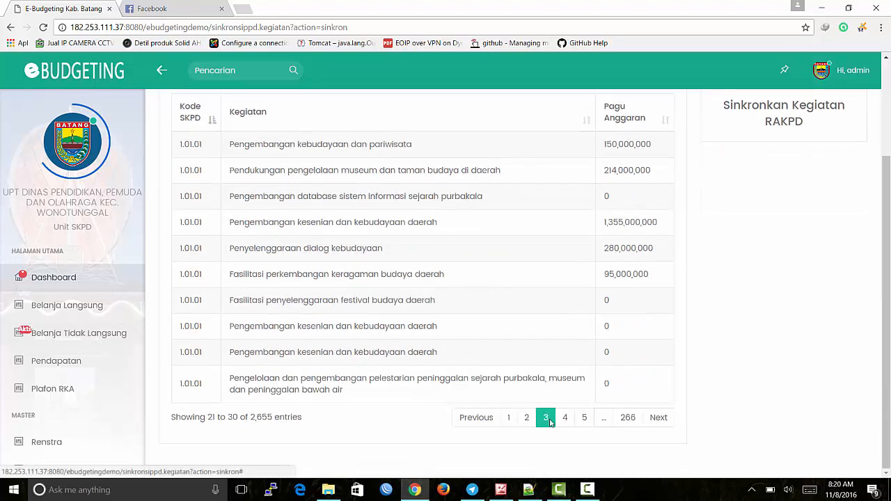
pyautogui.click(566, 418)
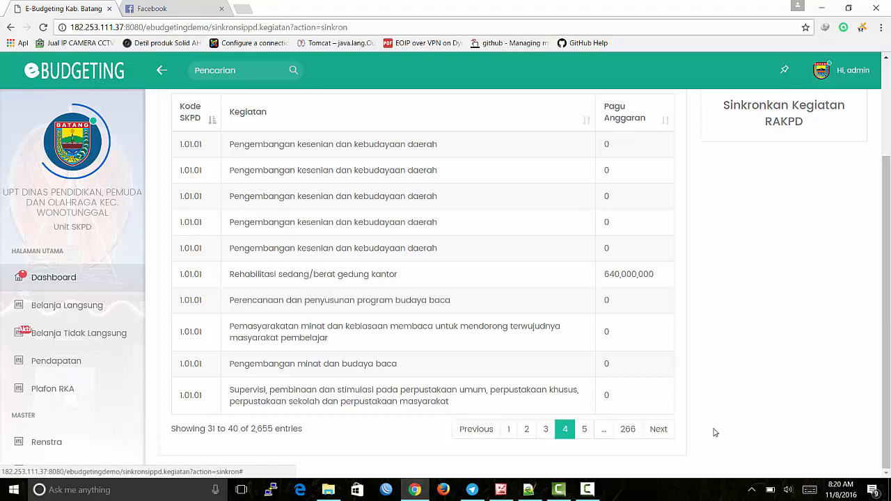
pyautogui.click(510, 429)
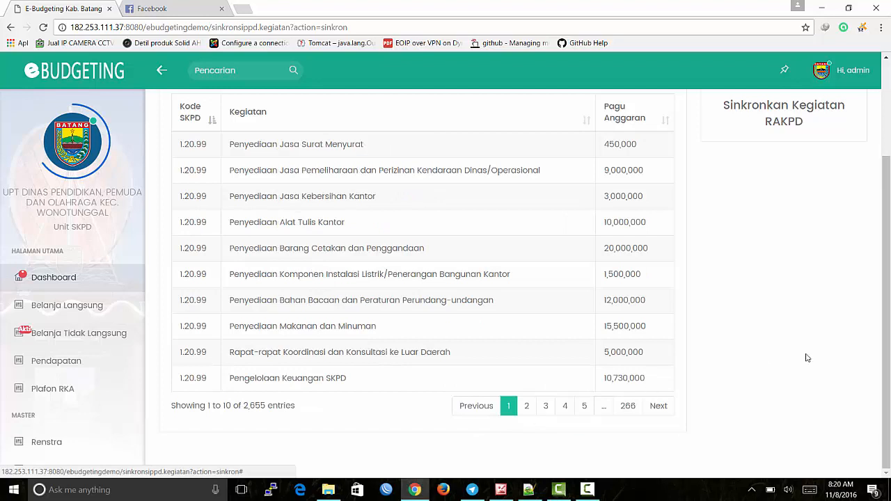
pyautogui.scroll(3, 804, 357)
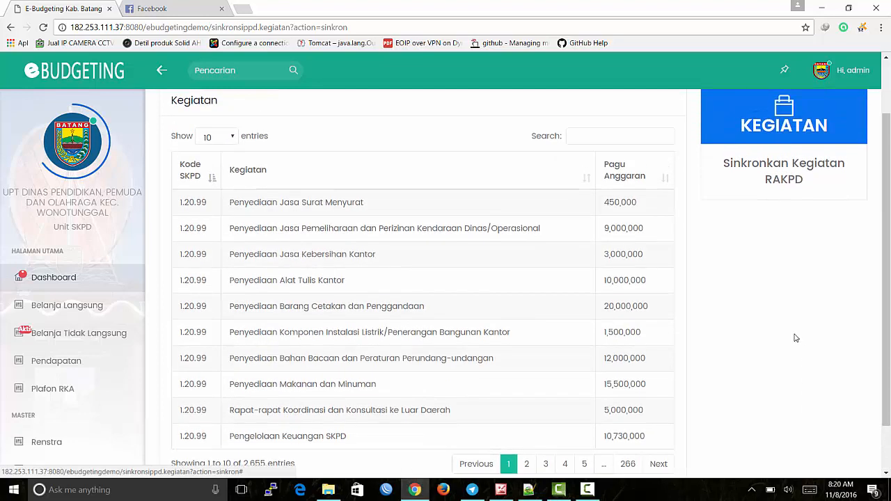
pyautogui.click(841, 80)
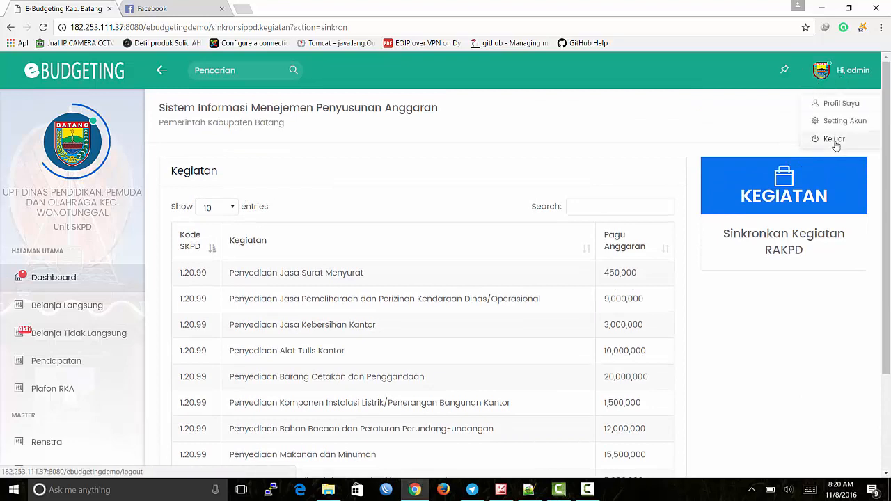
# Step: Sign out of admin and sign back in with the DPU department account and password
pyautogui.click(834, 141)
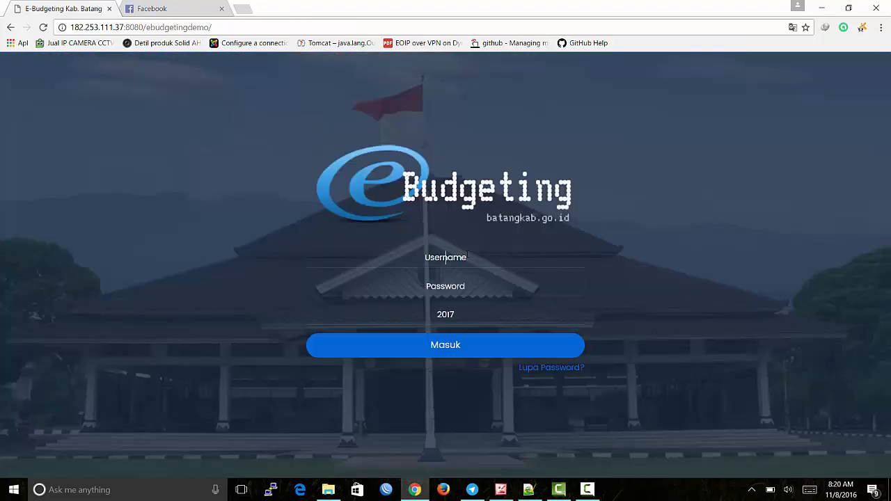
pyautogui.click(468, 255)
pyautogui.write('dpu')
pyautogui.press('Tab')
pyautogui.write('••••••••••')
pyautogui.press('Return')
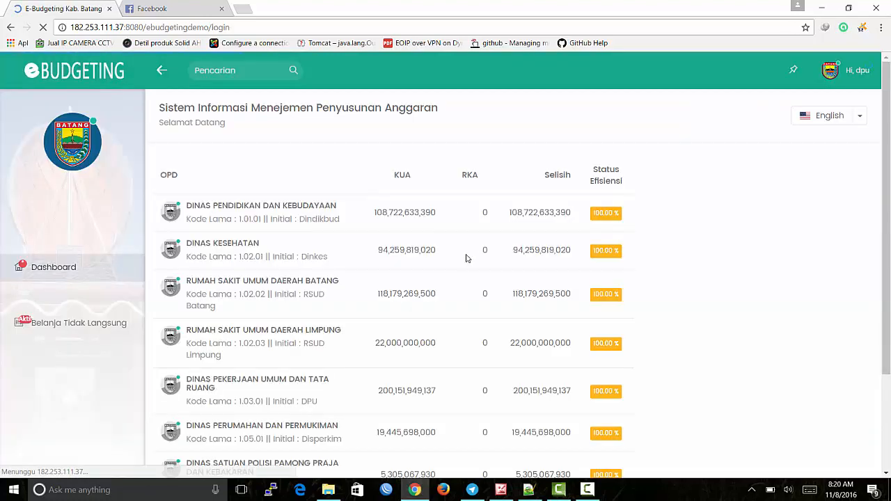
# Step: Open Belanja Tidak Langsung showing SKPD 1.3.1 with Pagu BTL 10,794,544,967
pyautogui.click(86, 334)
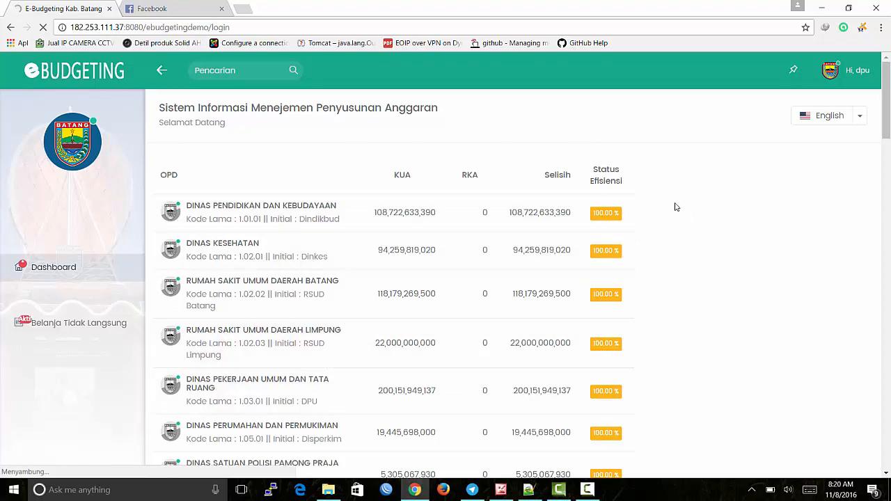
pyautogui.click(62, 336)
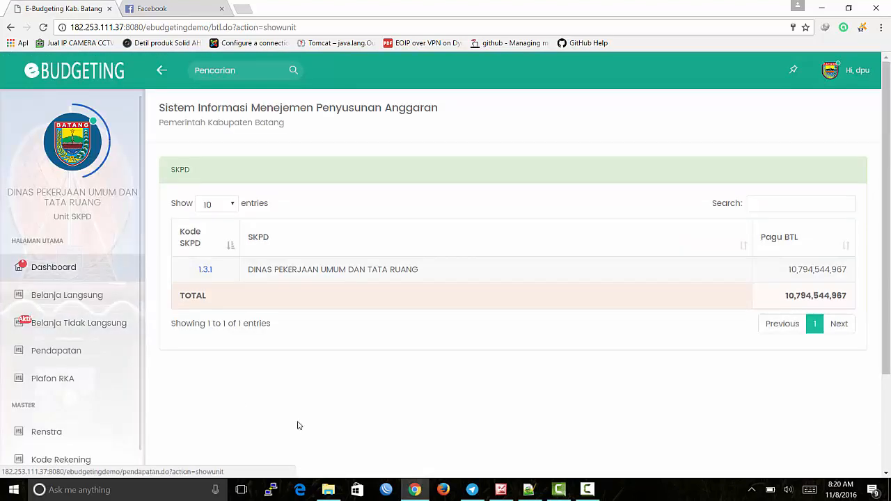
pyautogui.scroll(-1, 94, 356)
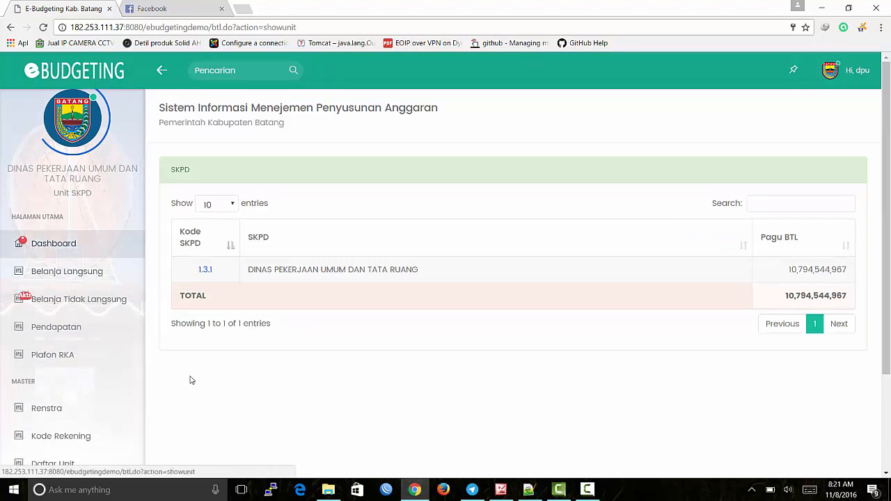
# Step: Review the Plafon RKA Program list of 19 programs totalling 200,151,949,137
pyautogui.click(83, 362)
pyautogui.scroll(-2, 427, 374)
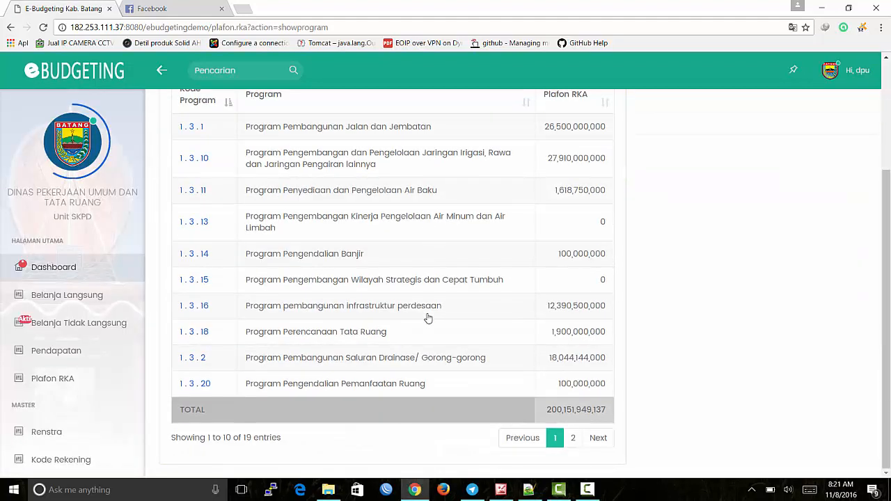
pyautogui.scroll(2, 428, 319)
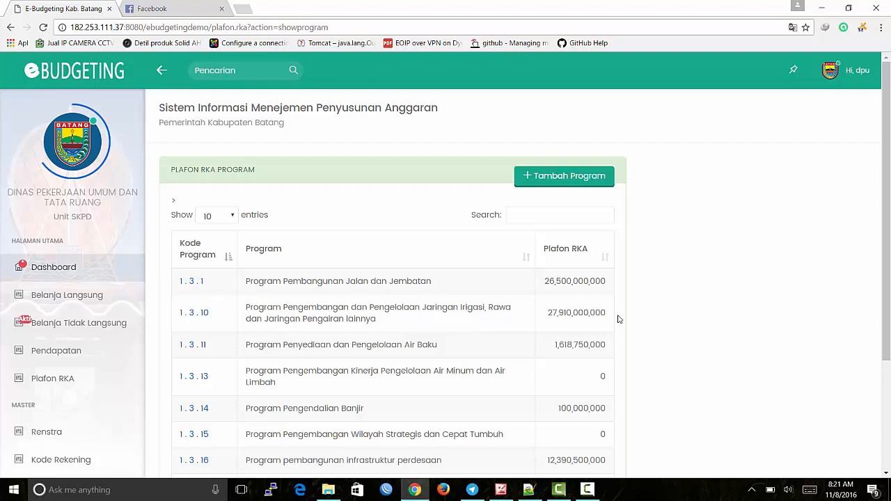
pyautogui.scroll(-2, 619, 319)
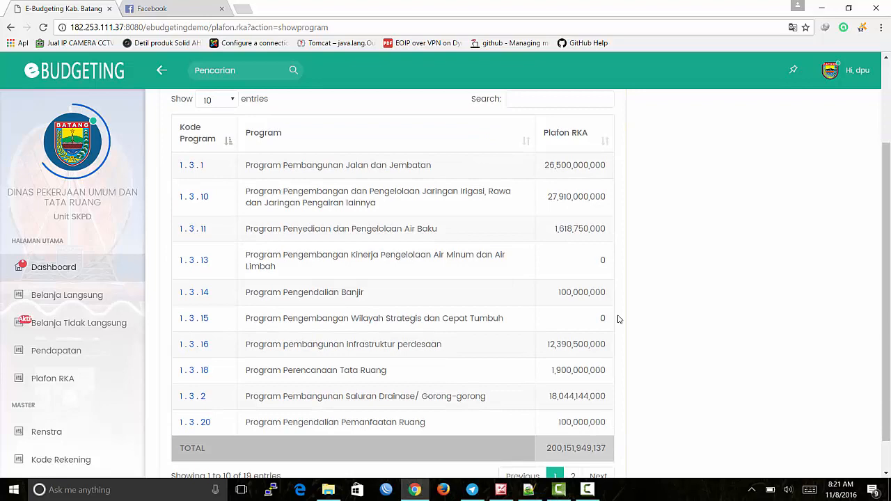
pyautogui.scroll(2, 619, 319)
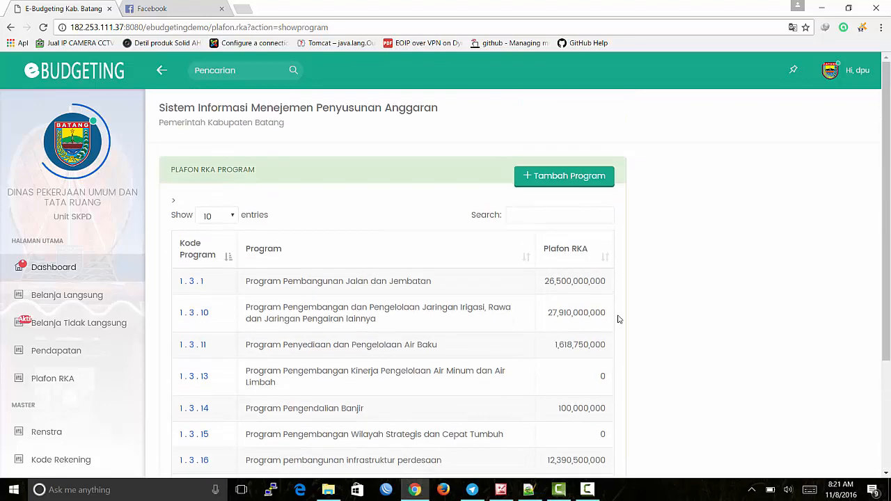
pyautogui.scroll(-2, 619, 319)
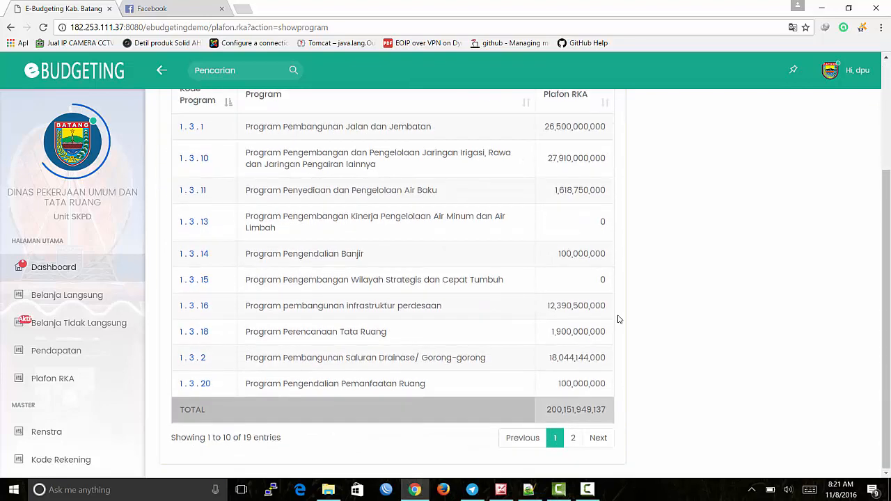
pyautogui.scroll(3, 619, 319)
pyautogui.scroll(-1, 621, 321)
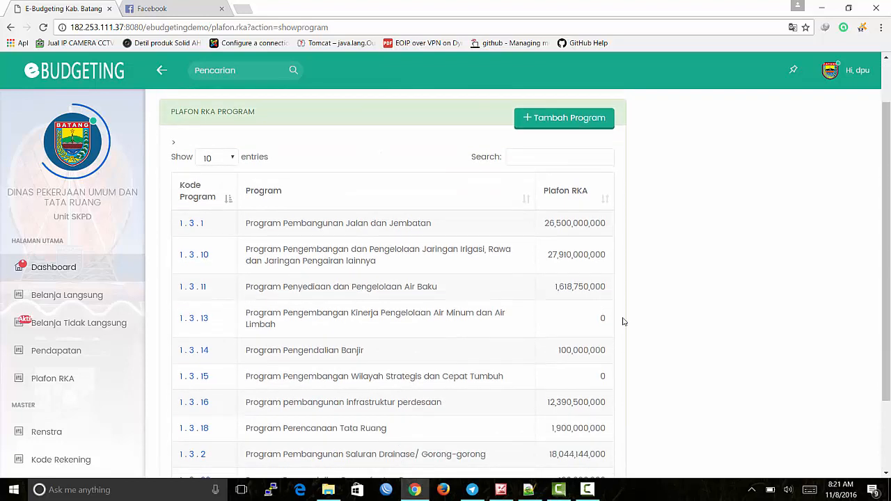
pyautogui.scroll(1, 623, 322)
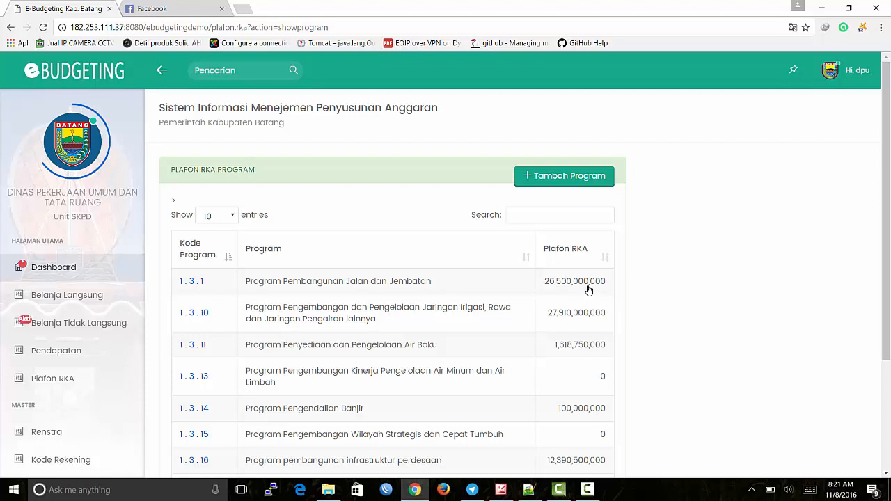
# Step: Review the kegiatan ceilings of program 1.3.1, then view page 2 of the program ceilings list
pyautogui.click(349, 286)
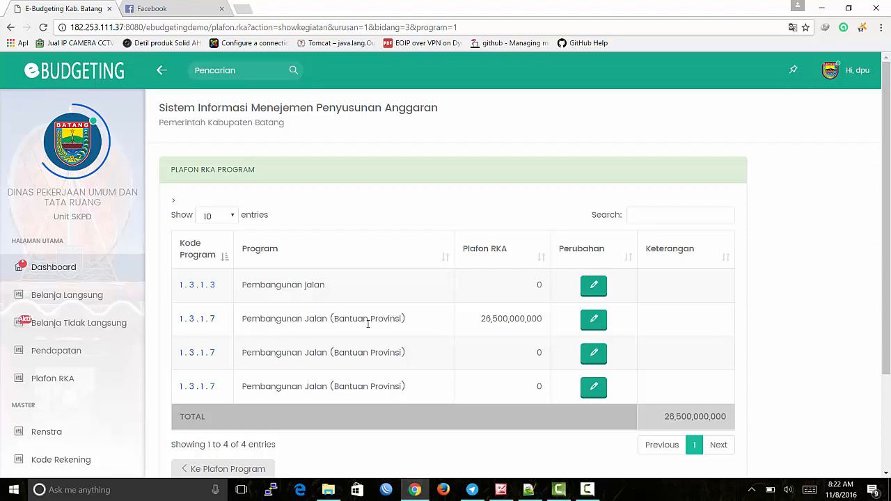
pyautogui.scroll(-2, 368, 323)
pyautogui.click(232, 418)
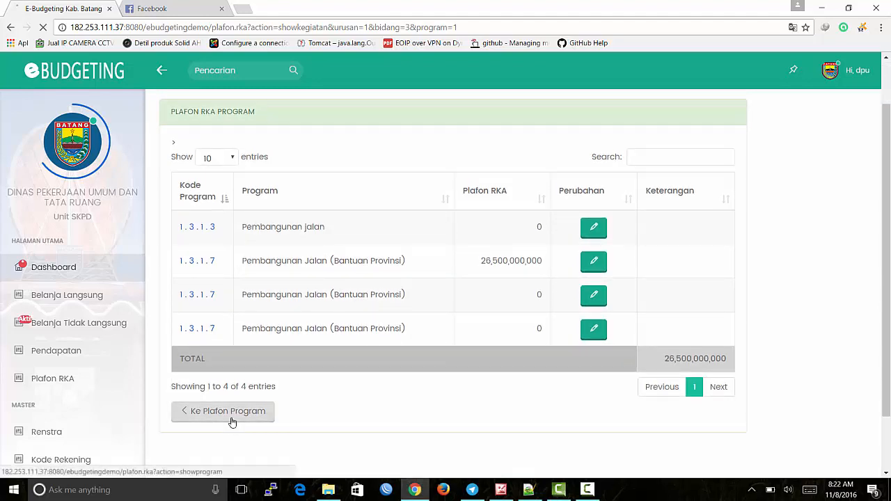
pyautogui.scroll(-3, 299, 410)
pyautogui.click(573, 427)
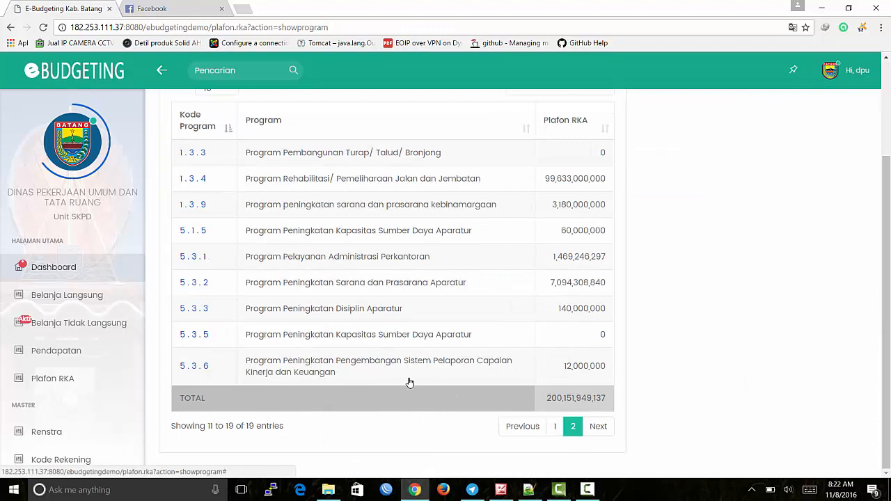
pyautogui.scroll(3, 409, 383)
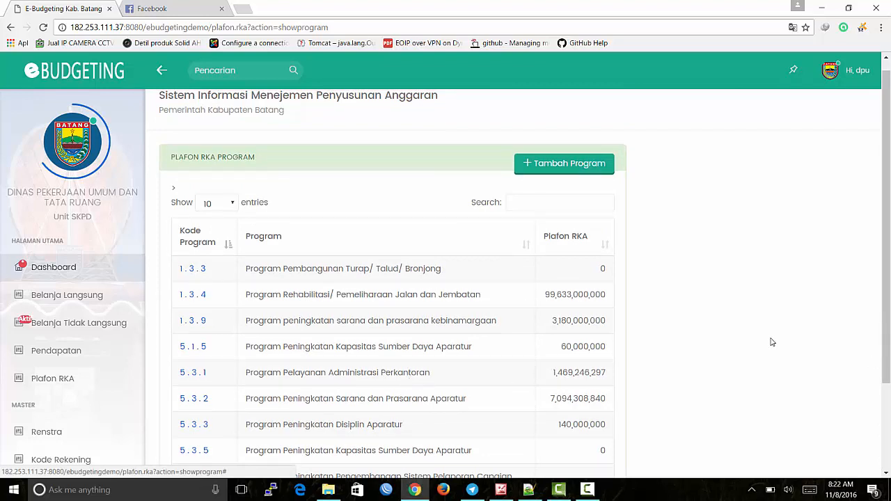
pyautogui.scroll(-3, 771, 341)
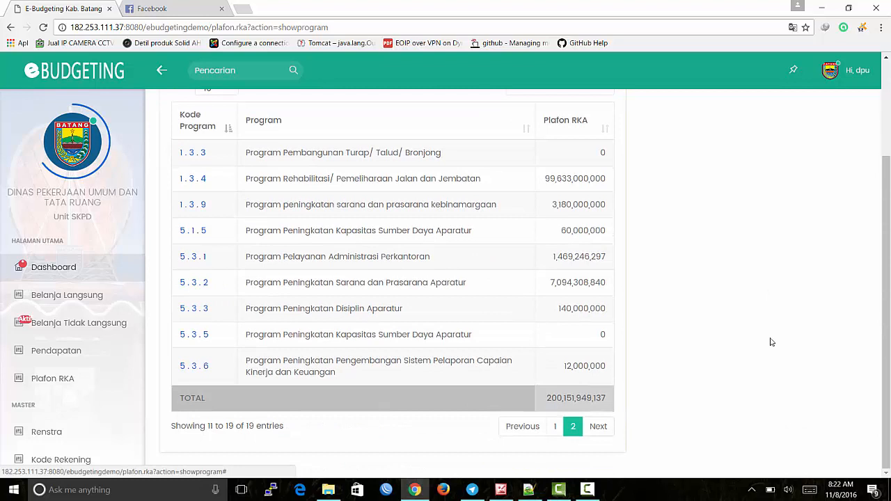
# Step: Go from Belanja Langsung to the DPU sub-unit's RKA Program list and open the Renja program picker
pyautogui.click(86, 307)
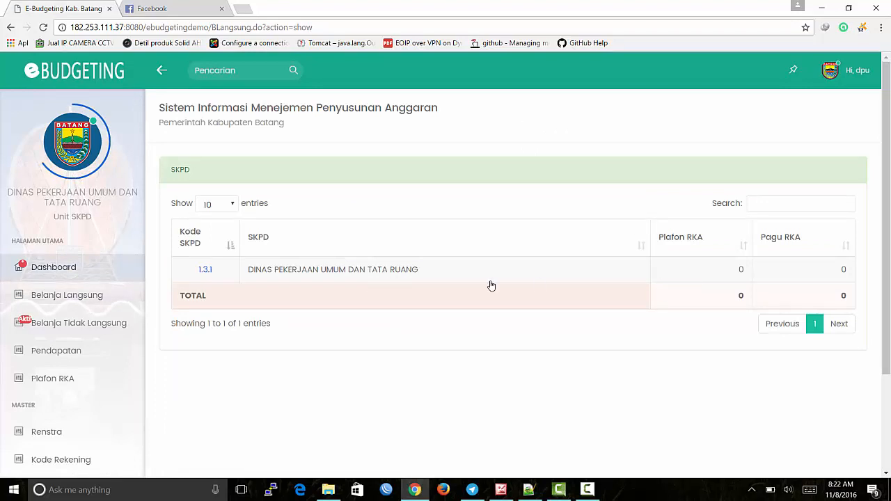
pyautogui.click(402, 278)
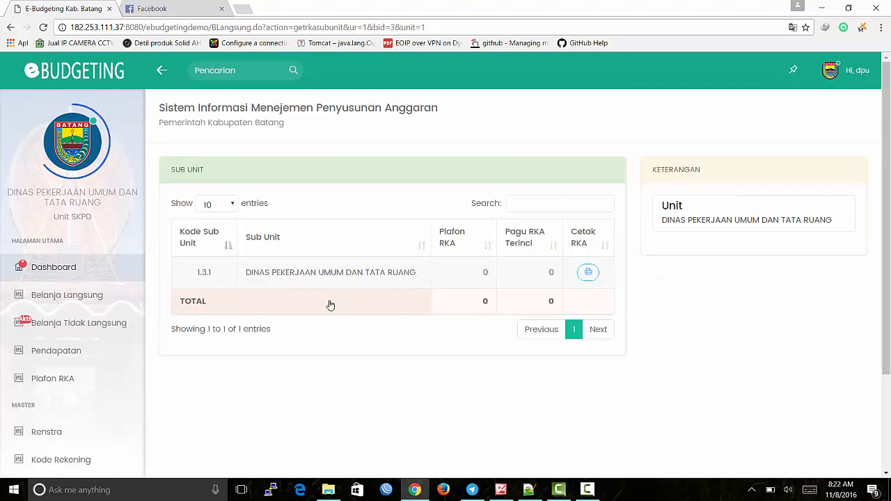
pyautogui.click(367, 281)
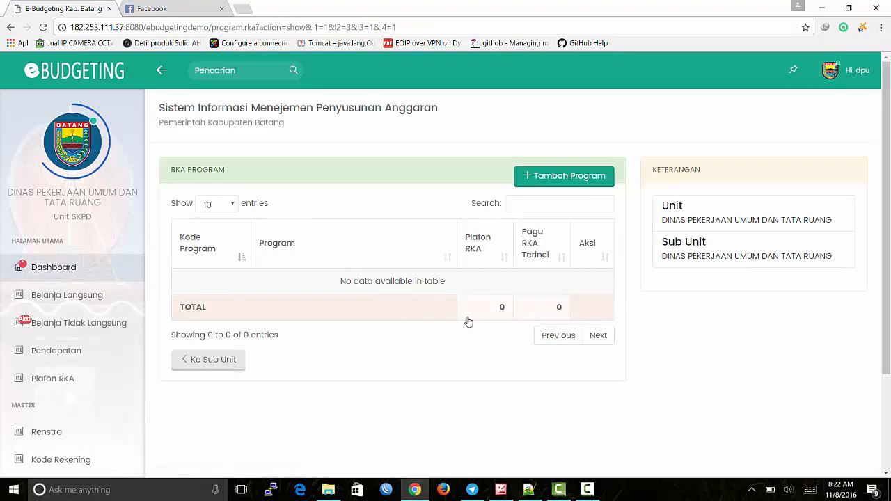
pyautogui.click(557, 183)
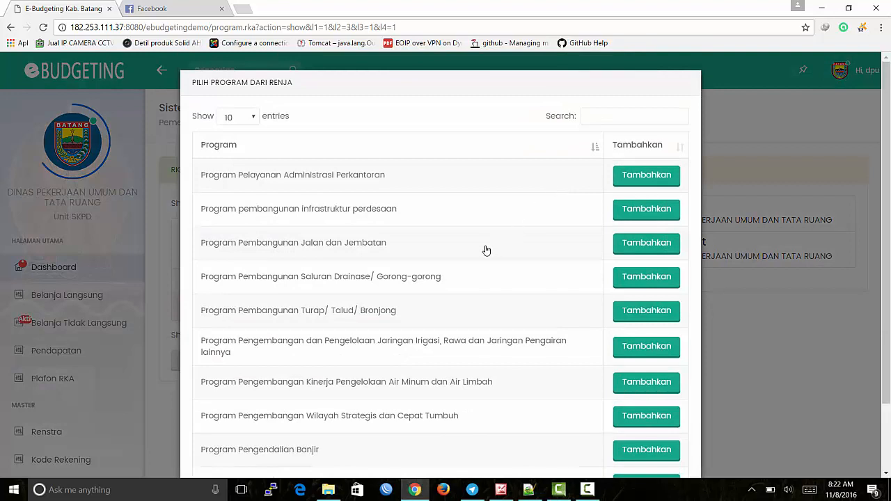
# Step: Browse the Renja programs and add Program Pembangunan Jalan dan Jembatan
pyautogui.scroll(-2, 486, 250)
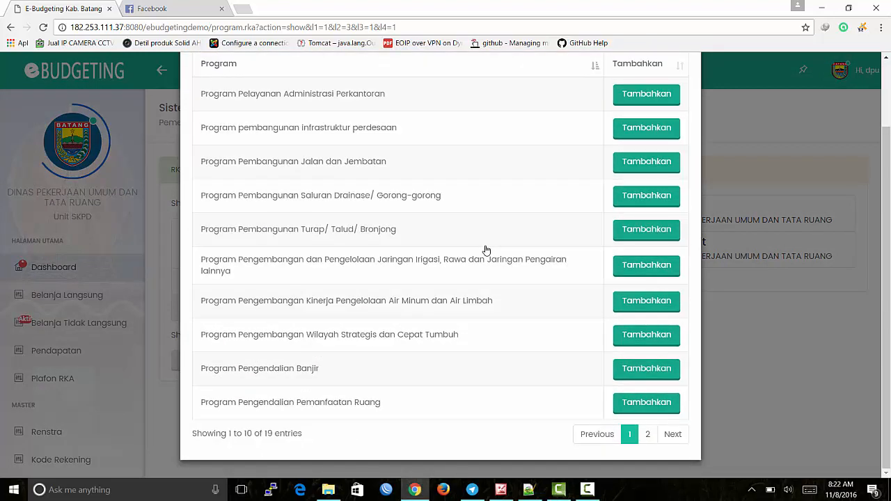
pyautogui.scroll(2, 486, 250)
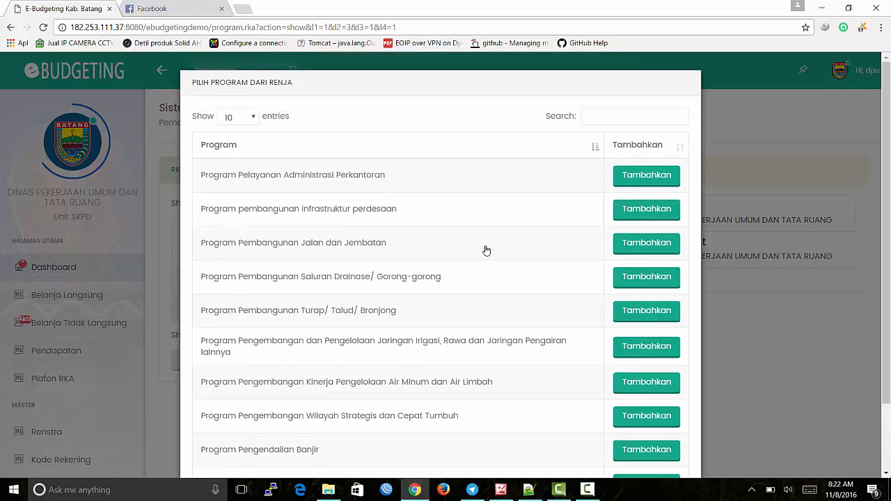
pyautogui.scroll(-2, 487, 250)
pyautogui.scroll(2, 486, 250)
pyautogui.scroll(-2, 486, 250)
pyautogui.click(647, 438)
pyautogui.click(631, 441)
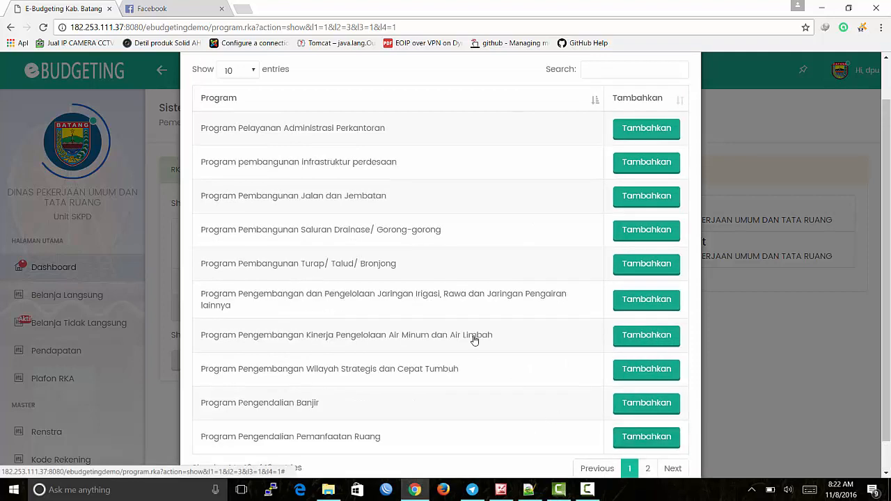
pyautogui.scroll(2, 478, 334)
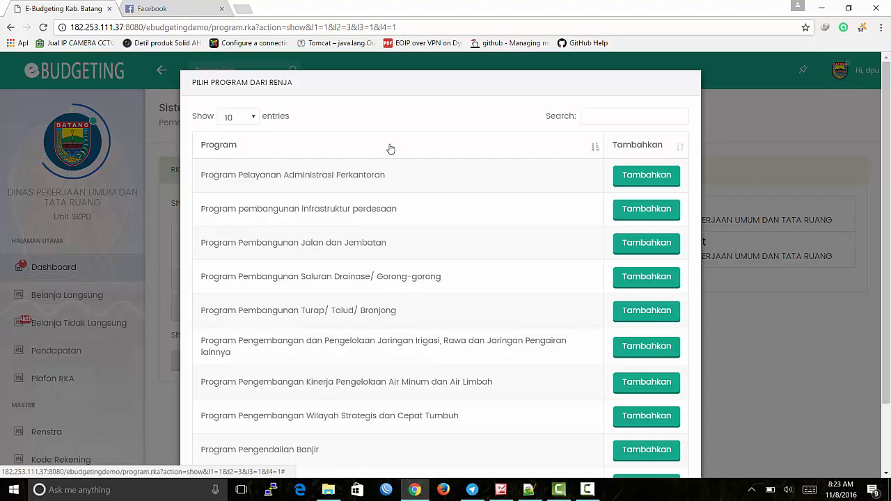
pyautogui.scroll(-1, 459, 211)
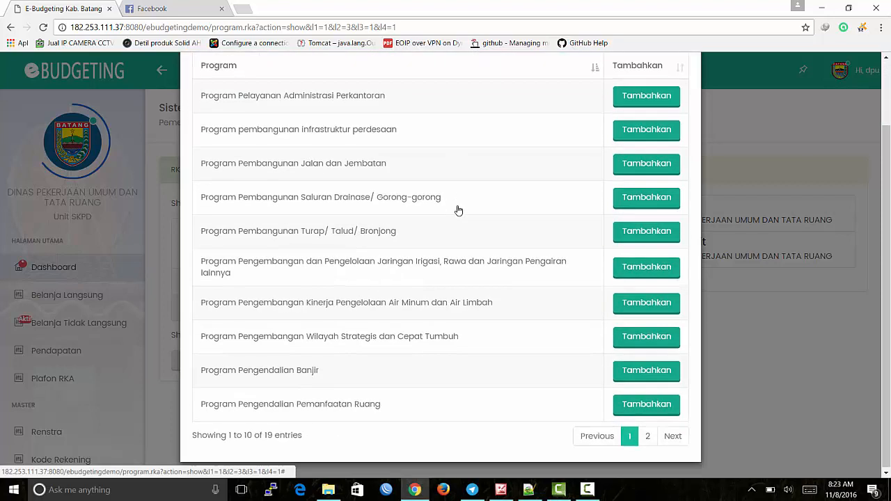
pyautogui.scroll(1, 458, 210)
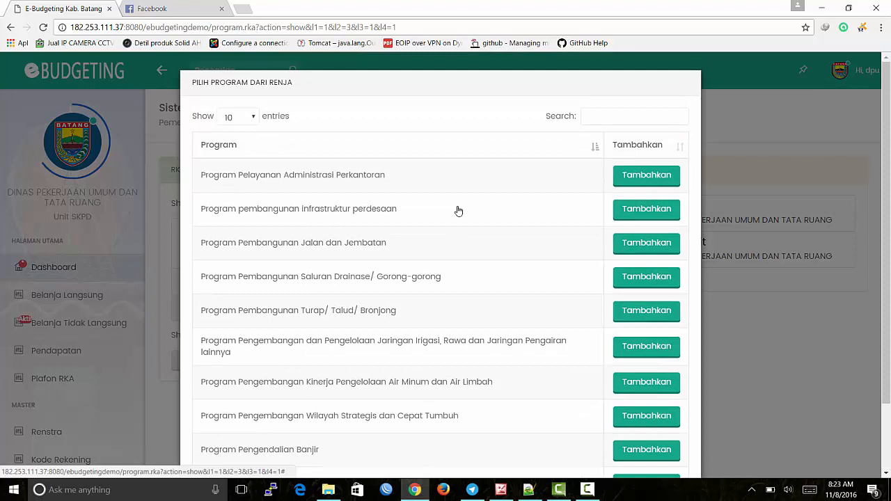
pyautogui.scroll(-1, 458, 210)
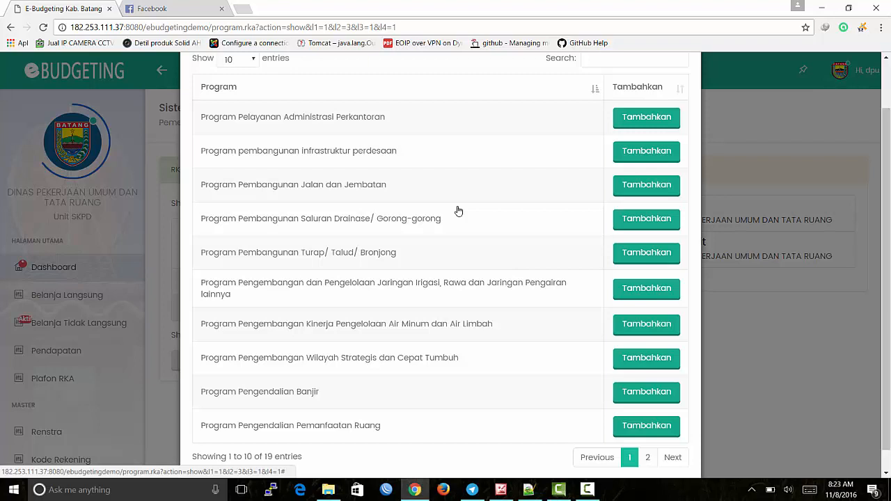
pyautogui.scroll(-1, 459, 210)
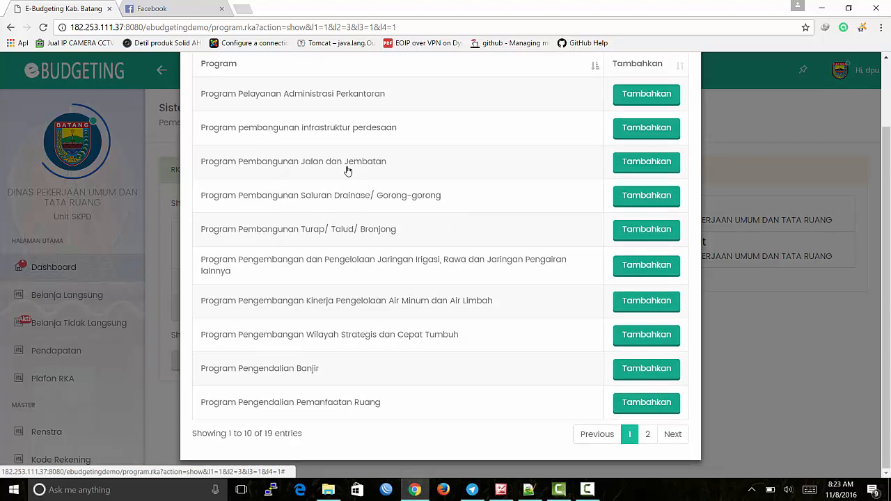
pyautogui.click(647, 163)
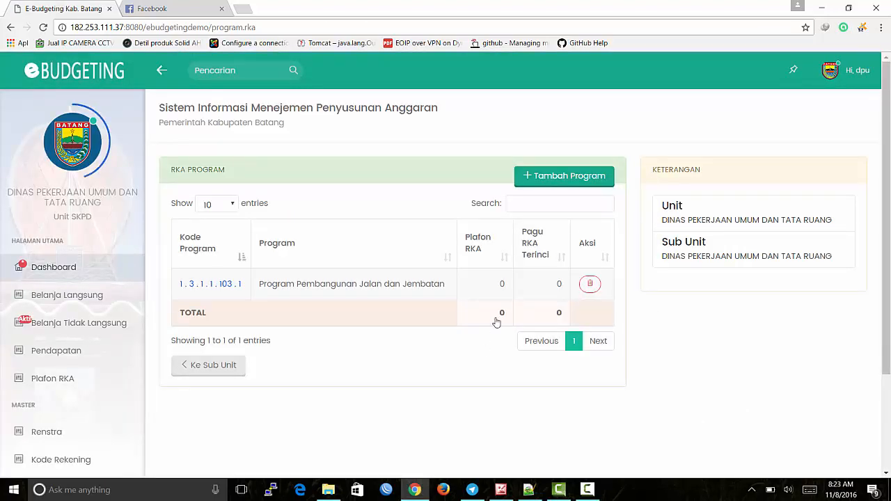
# Step: Add Program Pelayanan Administrasi Perkantoran from the Renja list
pyautogui.click(539, 182)
pyautogui.scroll(-1, 483, 208)
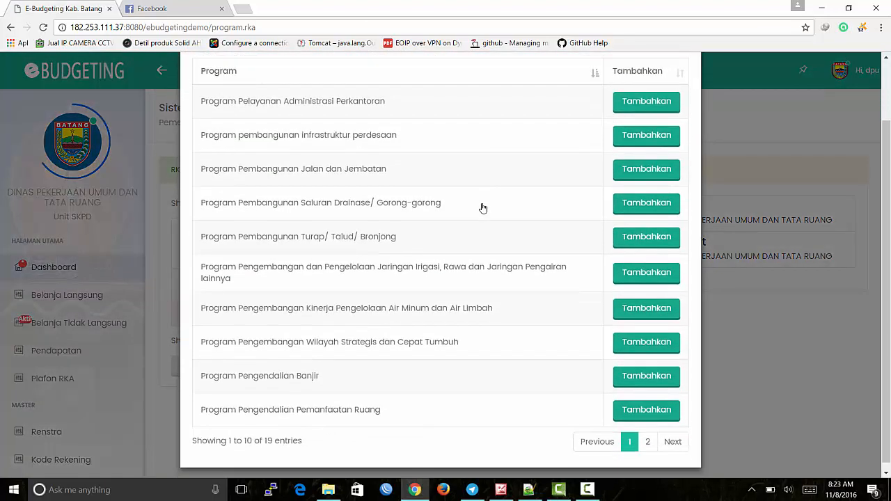
pyautogui.scroll(1, 483, 217)
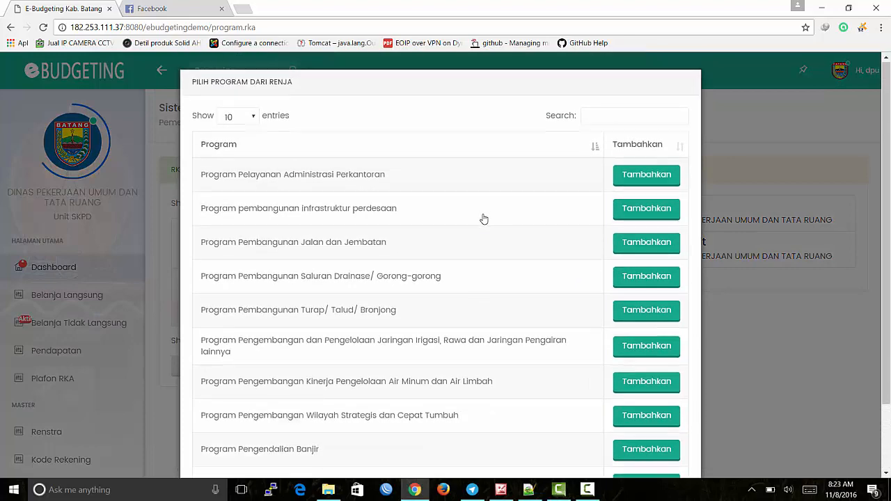
pyautogui.scroll(-2, 481, 218)
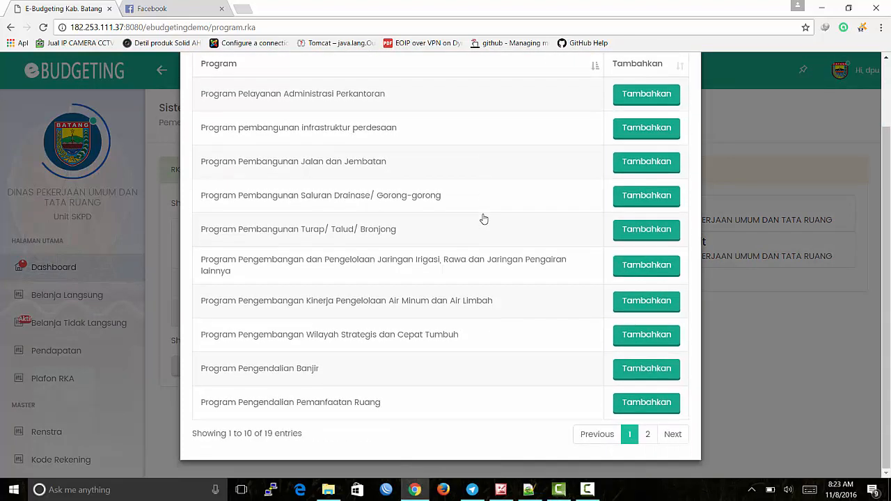
pyautogui.click(636, 101)
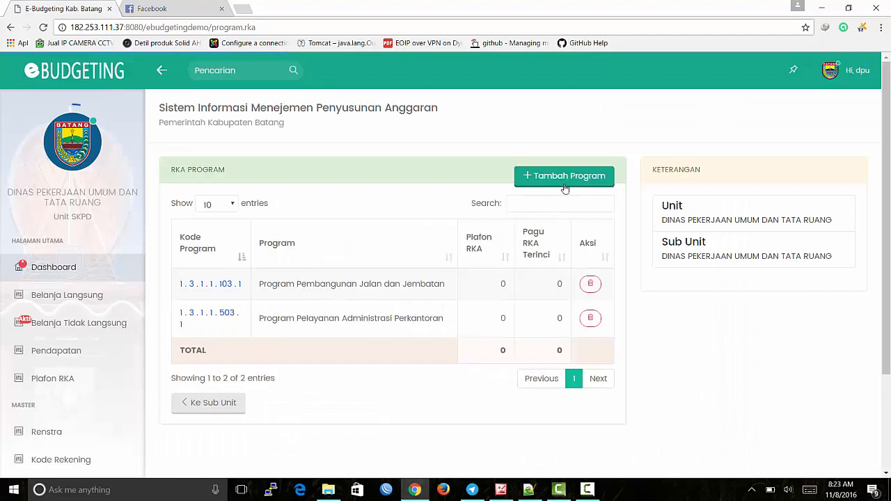
# Step: Add Rehabilitasi/ Pemeliharaan Jalan dan Jembatan from page 2, then close the picker
pyautogui.click(571, 177)
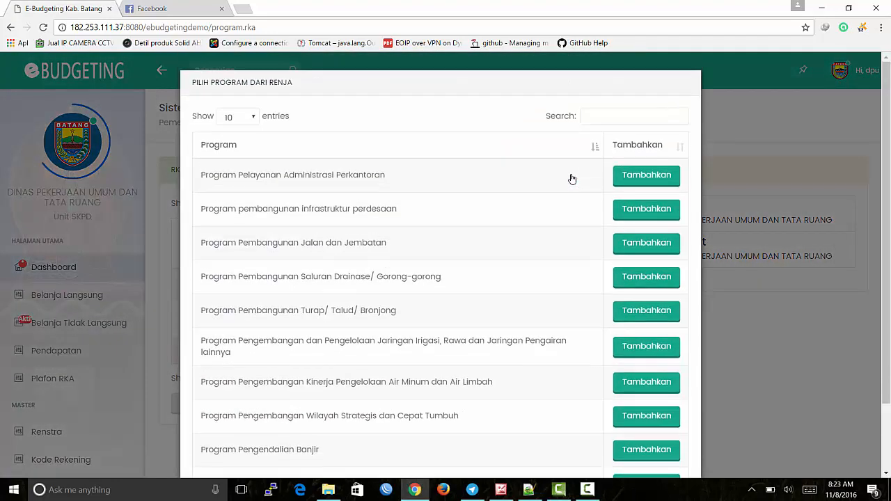
pyautogui.scroll(-1, 572, 180)
pyautogui.scroll(-1, 572, 179)
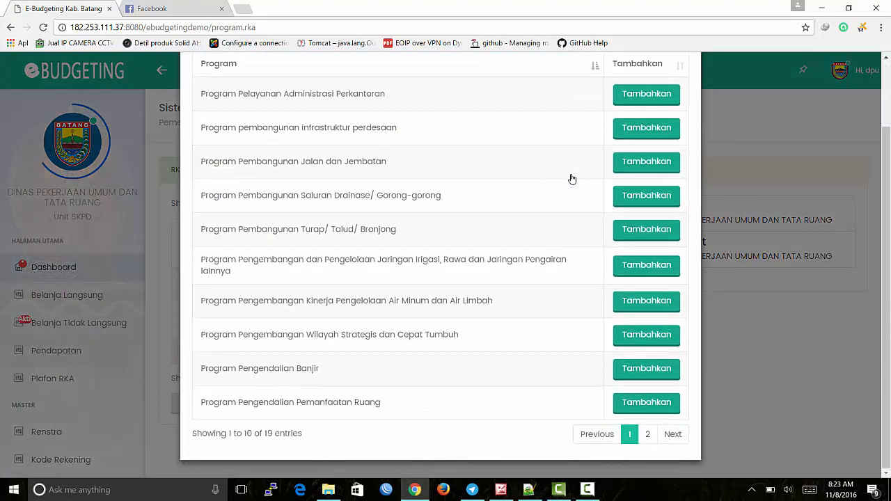
pyautogui.click(646, 438)
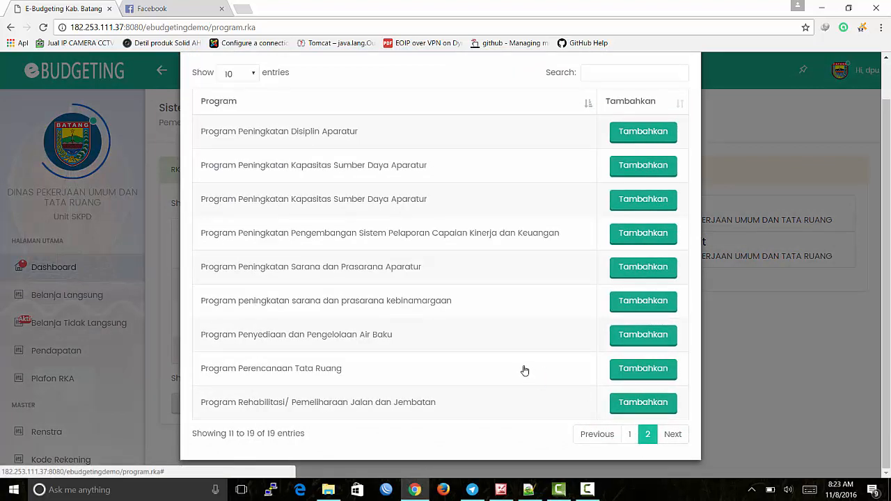
pyautogui.click(641, 404)
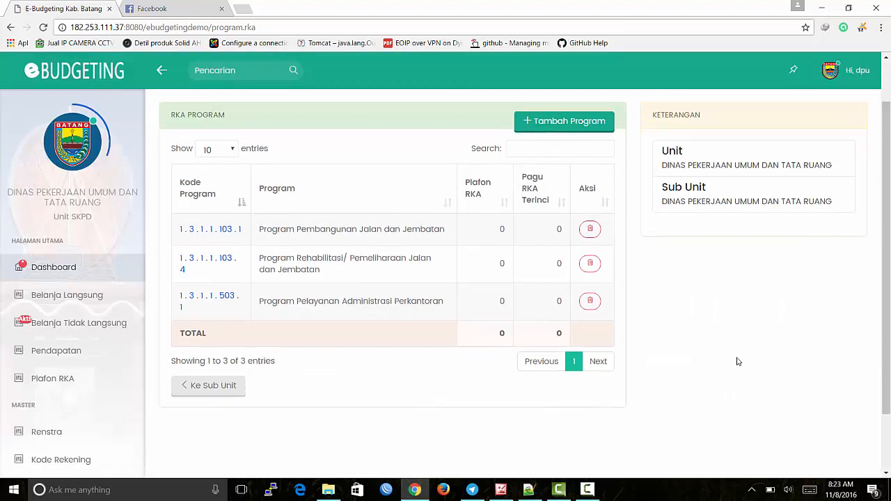
pyautogui.click(563, 119)
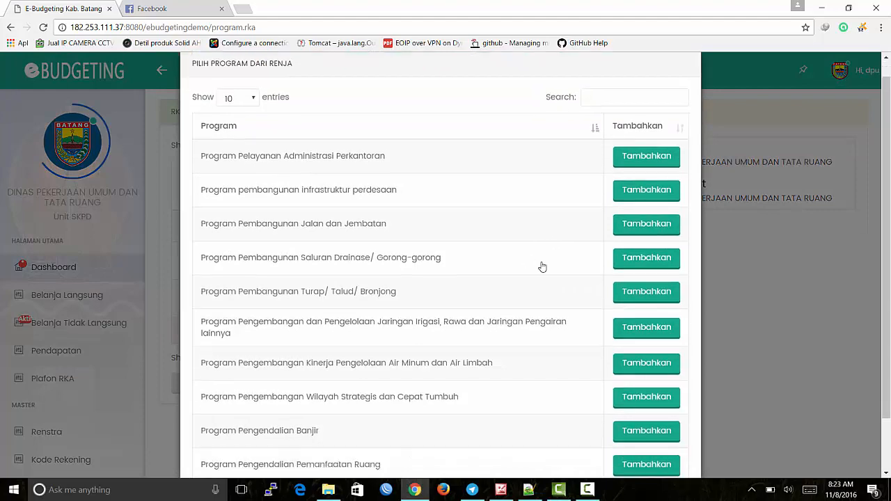
pyautogui.scroll(-1, 529, 261)
pyautogui.click(766, 316)
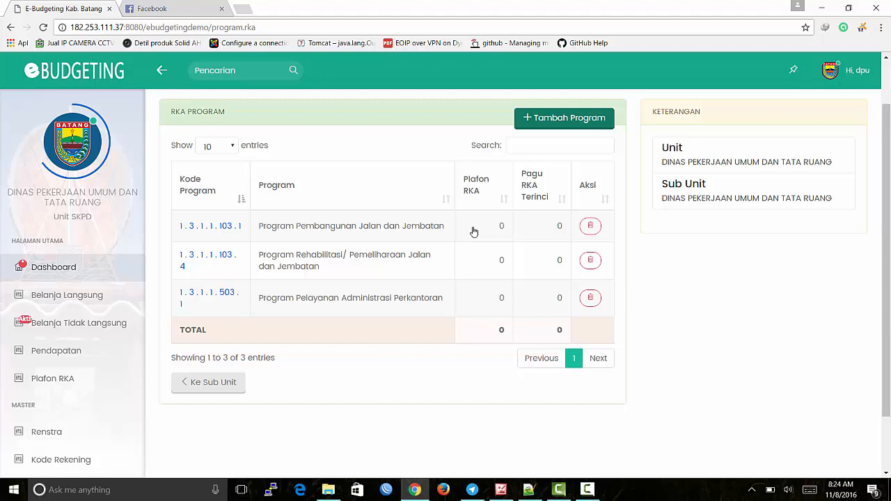
# Step: Under Pembangunan Jalan dan Jembatan, pick the Pembangunan Jalan (Bantuan Provinsi) kegiatan from the Renja
pyautogui.click(394, 229)
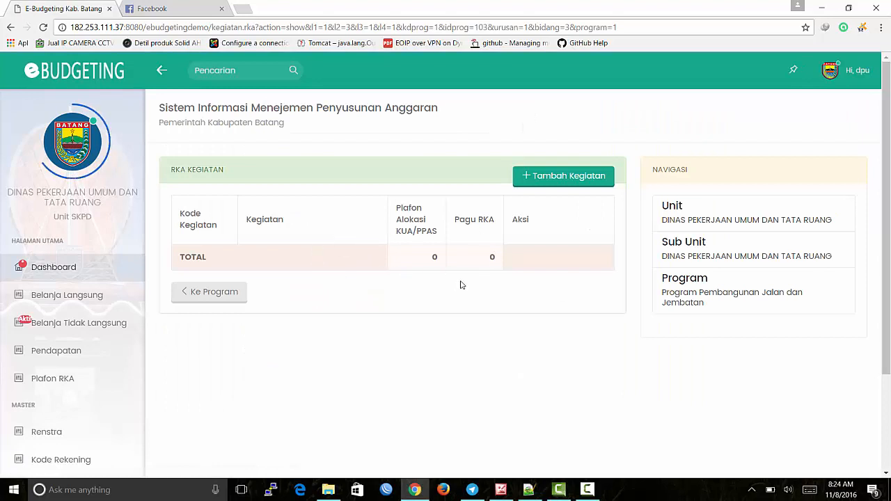
pyautogui.click(579, 176)
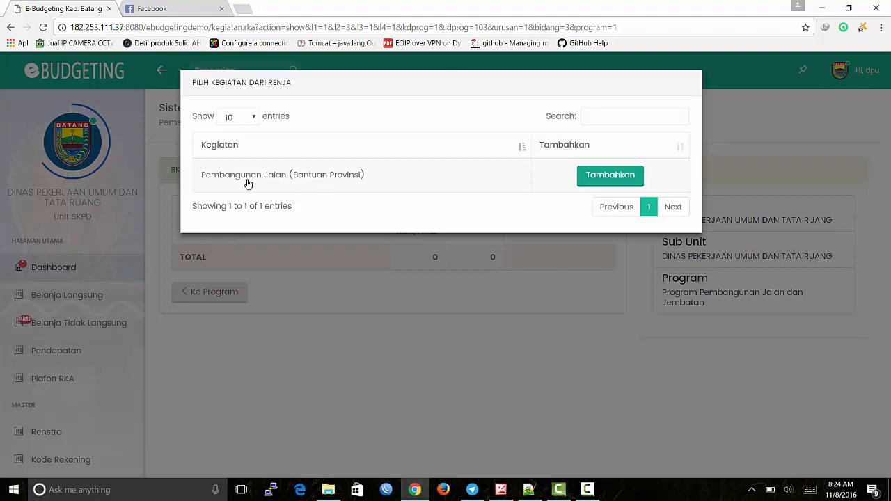
pyautogui.click(626, 179)
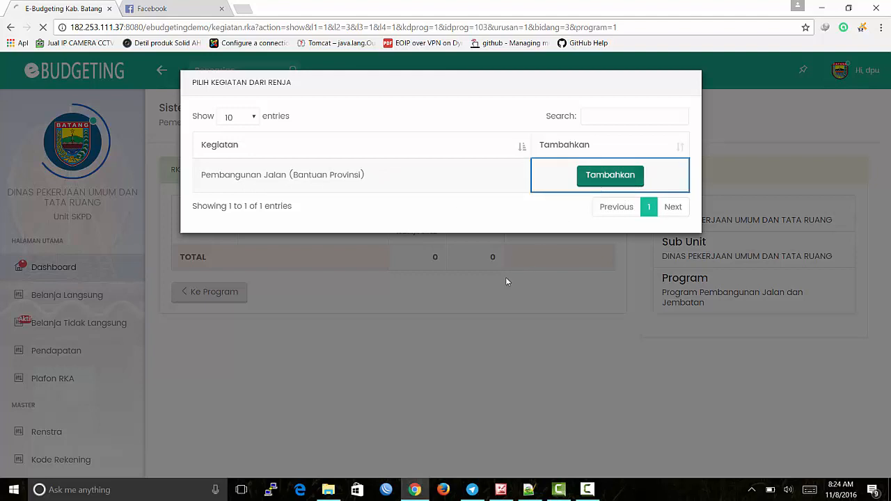
# Step: Select the default 0 in the Pagu Anggaran field for replacement
pyautogui.scroll(-2, 553, 288)
pyautogui.scroll(1, 552, 289)
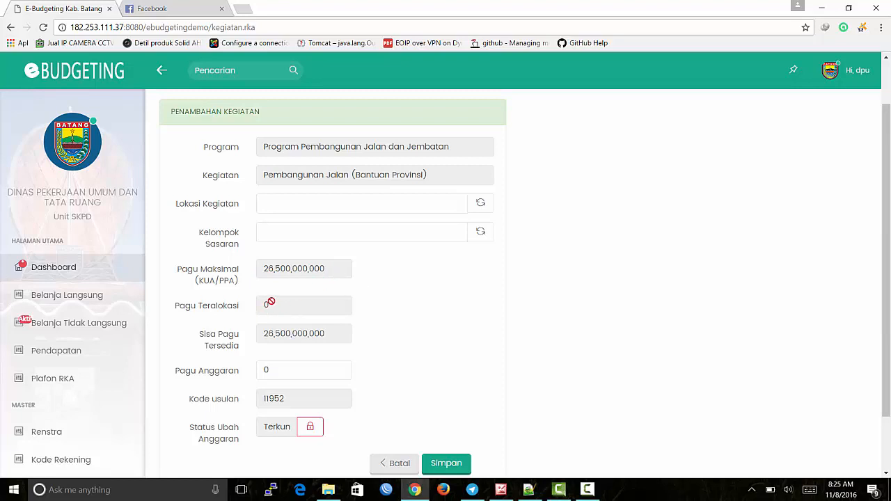
pyautogui.scroll(-1, 263, 304)
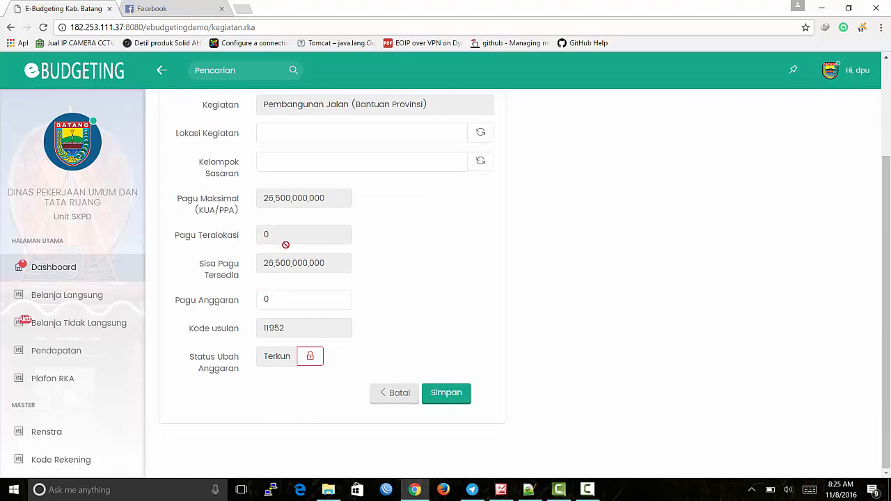
pyautogui.scroll(1, 344, 265)
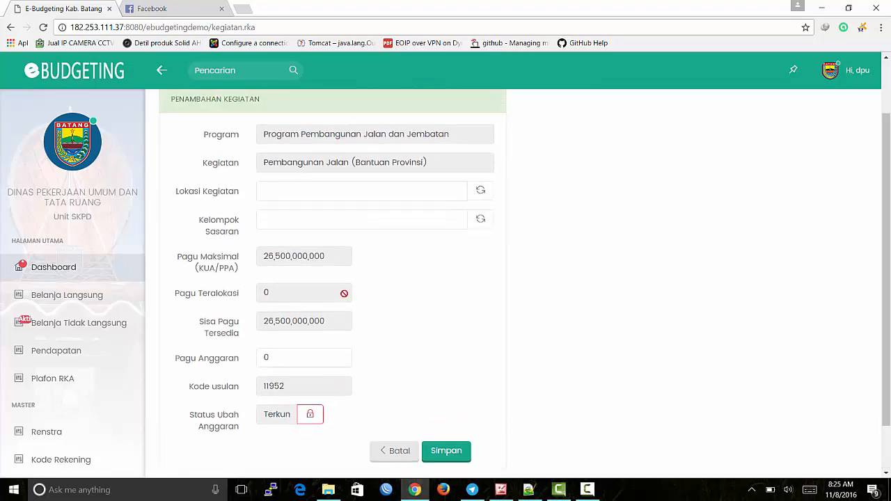
pyautogui.click(348, 358)
pyautogui.moveTo(175, 359); pyautogui.dragTo(242, 360)
pyautogui.click(285, 357)
pyautogui.doubleClick(282, 359)
pyautogui.moveTo(287, 359); pyautogui.dragTo(256, 361)
pyautogui.click(404, 345)
pyautogui.moveTo(322, 356); pyautogui.dragTo(257, 351)
pyautogui.scroll(1, 428, 347)
pyautogui.scroll(-2, 429, 348)
pyautogui.click(286, 303)
pyautogui.moveTo(279, 303); pyautogui.dragTo(248, 301)
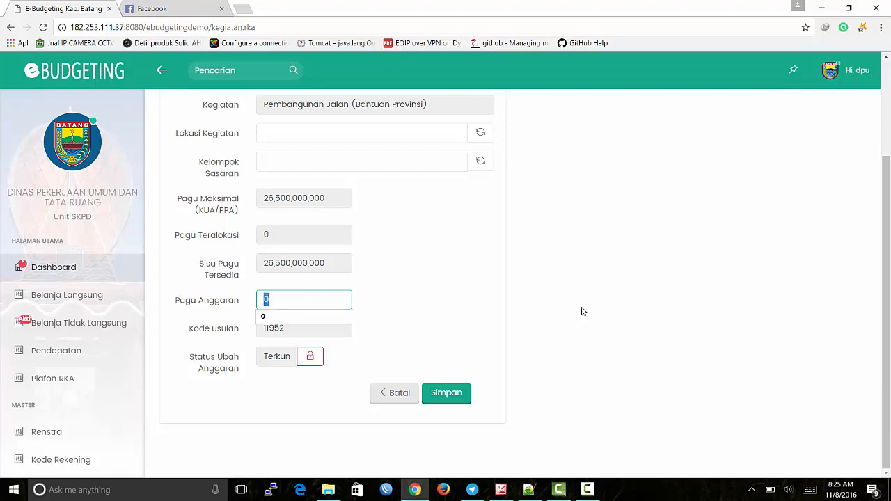
pyautogui.write('26500000000')
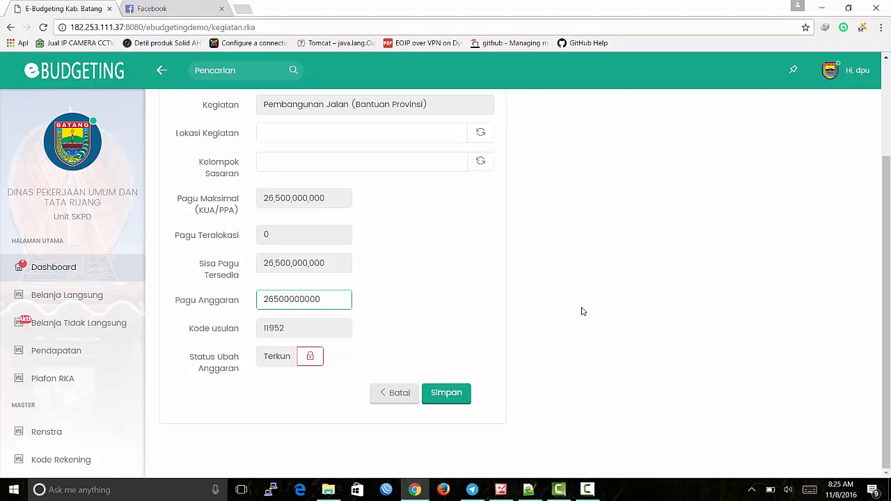
pyautogui.press('BackSpace')
pyautogui.press('BackSpace')
pyautogui.press('BackSpace')
pyautogui.press('BackSpace')
pyautogui.press('BackSpace')
pyautogui.press('BackSpace')
pyautogui.press('BackSpace')
pyautogui.press('BackSpace')
pyautogui.press('BackSpace')
pyautogui.press('BackSpace')
pyautogui.press('BackSpace')
pyautogui.write('27000000000')
pyautogui.click(430, 401)
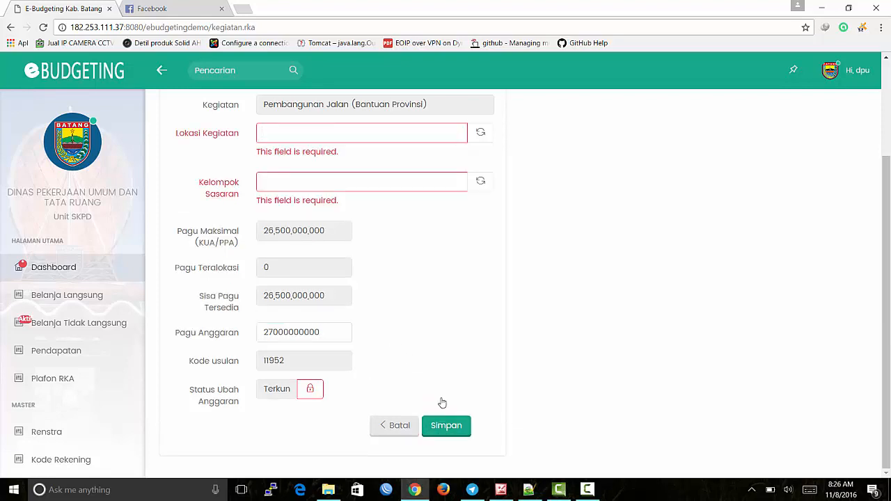
# Step: Set the Lokasi Kegiatan to Kec. Bawang and append '& Blado'
pyautogui.scroll(1, 236, 300)
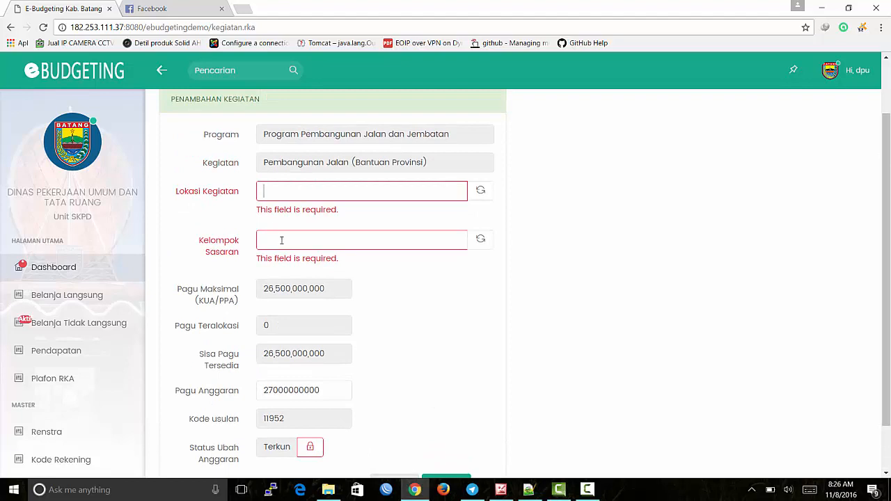
pyautogui.click(322, 194)
pyautogui.click(636, 211)
pyautogui.click(486, 199)
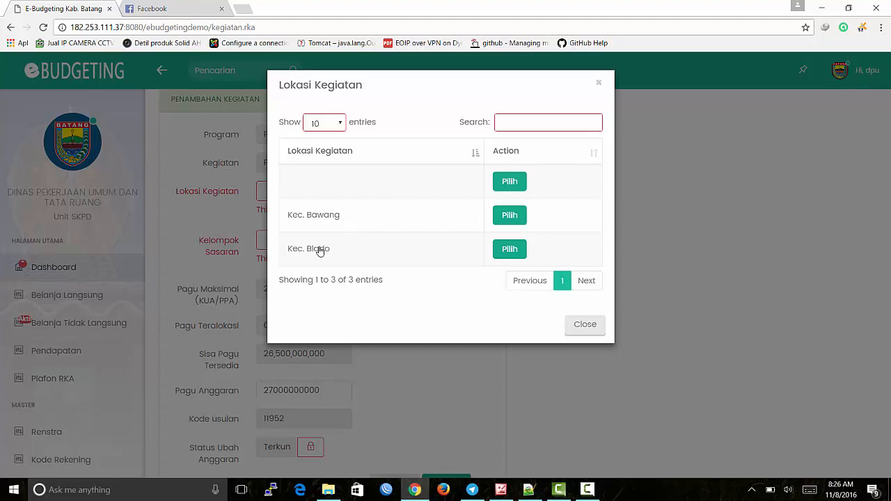
pyautogui.click(510, 217)
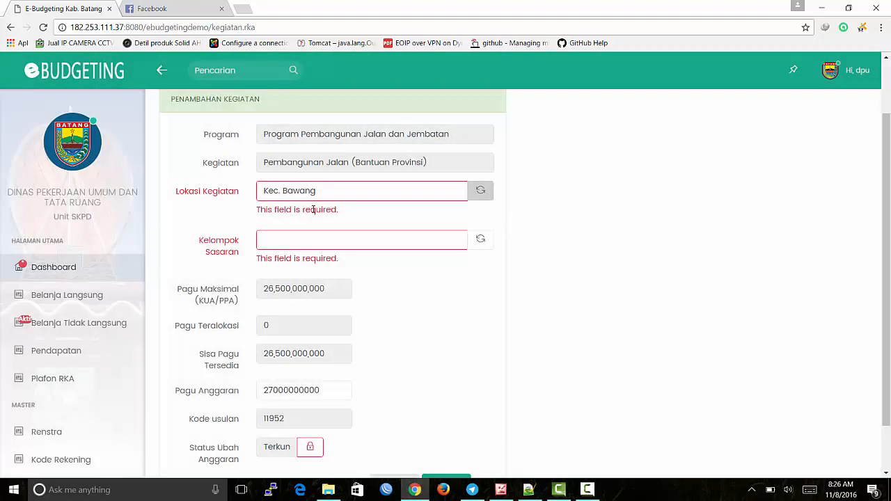
pyautogui.click(331, 199)
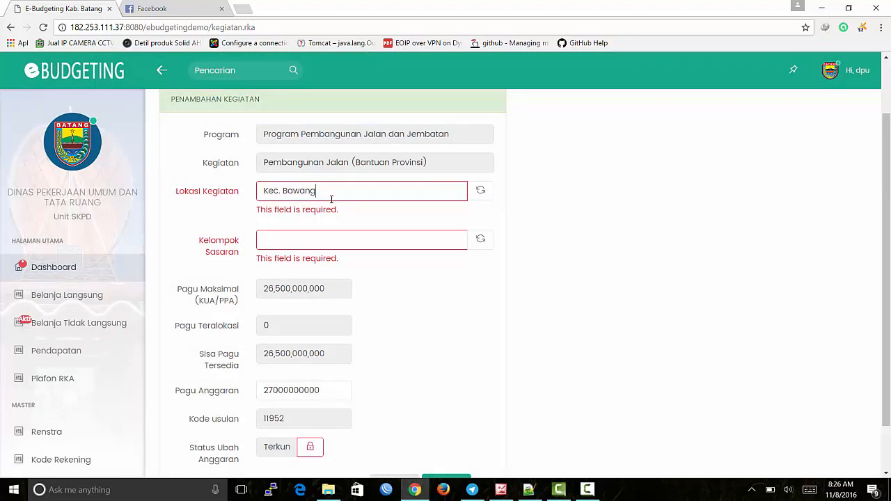
pyautogui.click(481, 190)
pyautogui.click(423, 350)
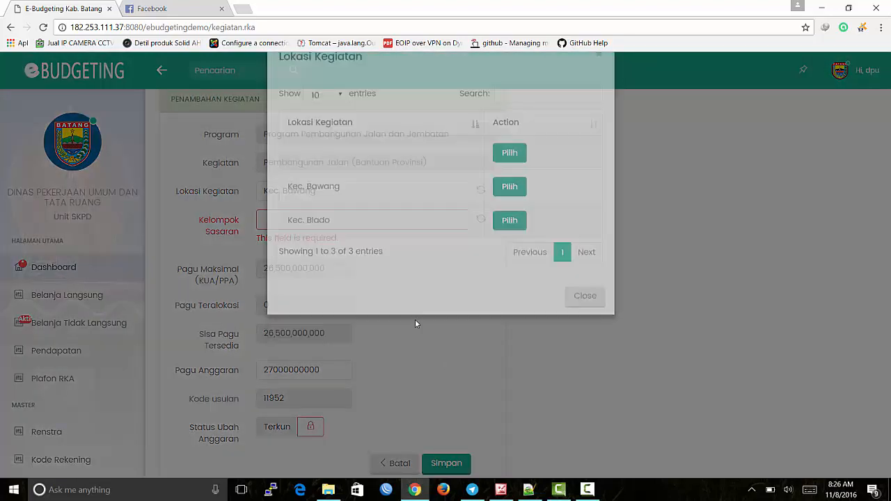
pyautogui.click(341, 191)
pyautogui.write('& ')
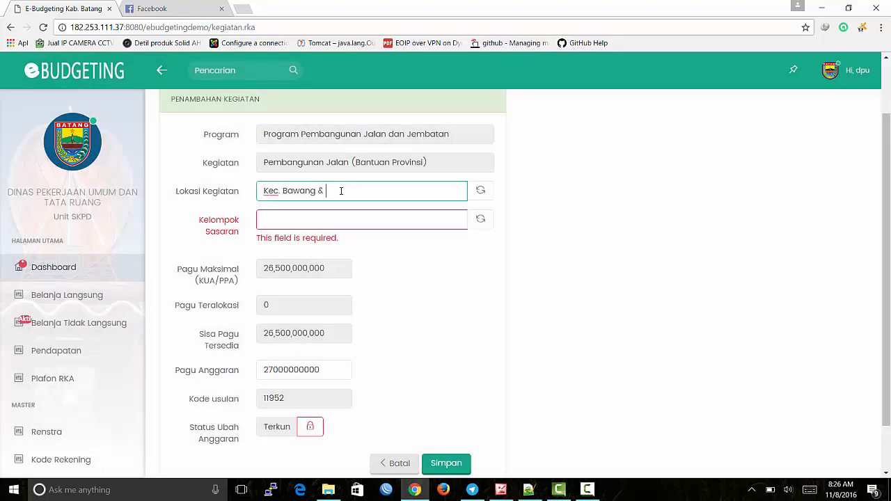
pyautogui.write('Blado')
# Step: Choose the Deles–Bitingan road as Kelompok Sasaran and submit the activity
pyautogui.click(491, 220)
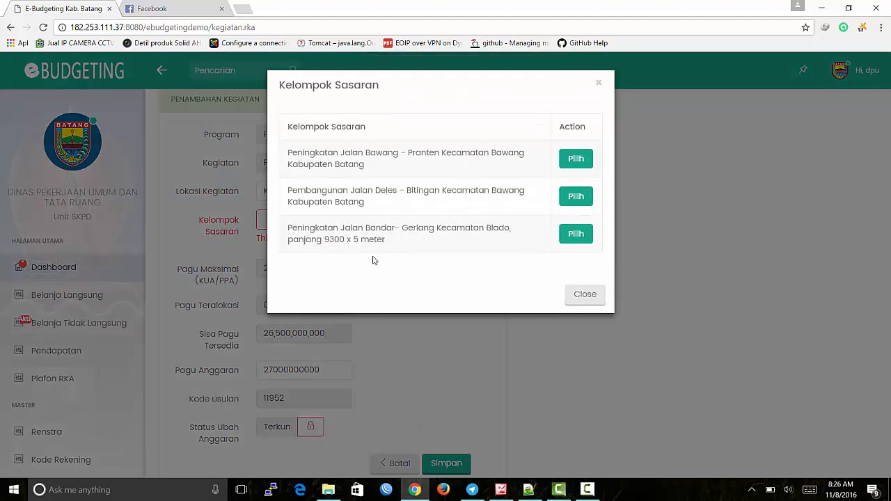
pyautogui.click(578, 197)
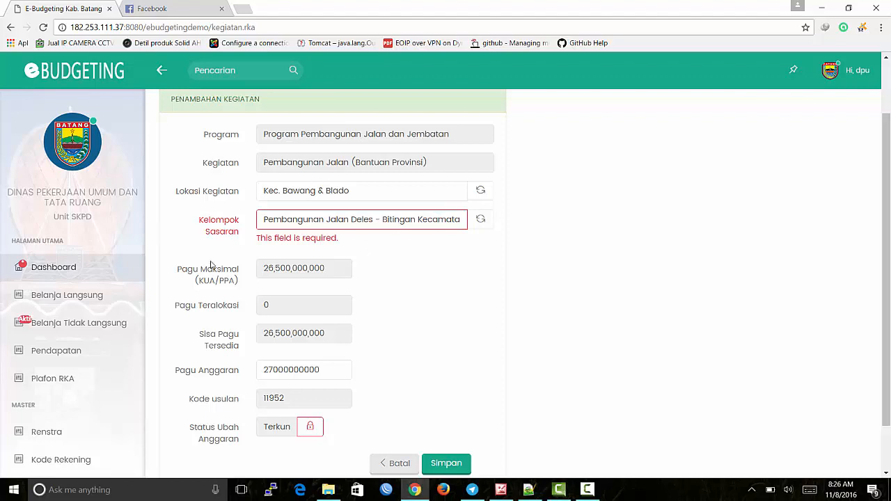
pyautogui.scroll(-2, 364, 279)
pyautogui.click(347, 313)
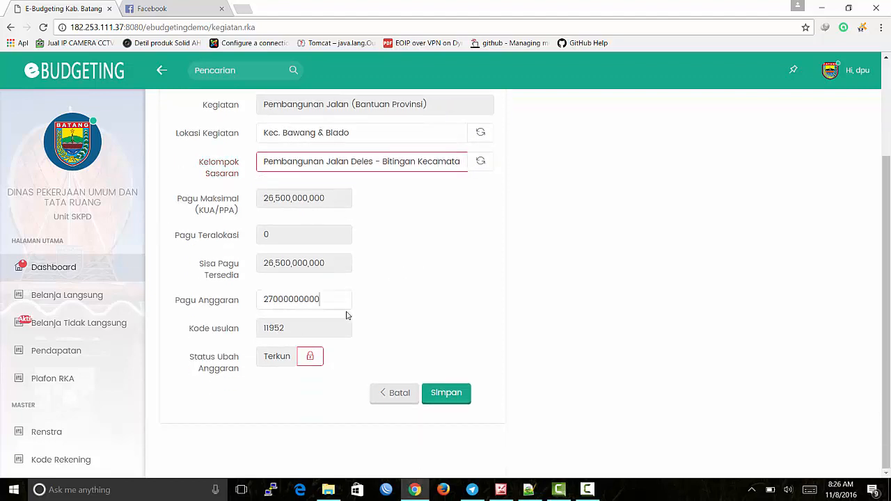
pyautogui.click(456, 393)
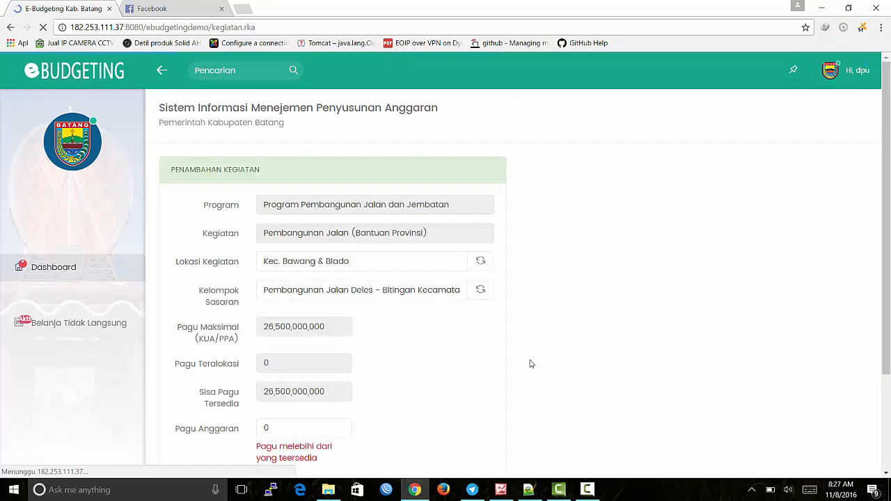
pyautogui.scroll(-1, 378, 304)
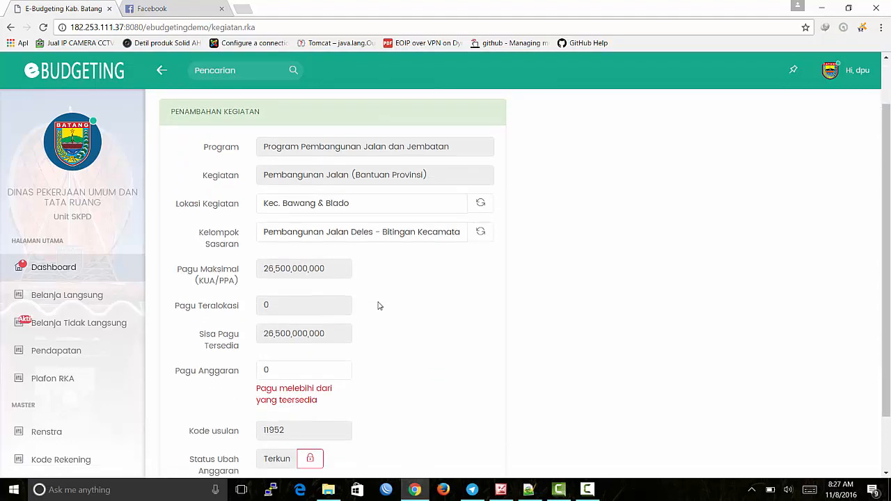
pyautogui.scroll(-1, 347, 270)
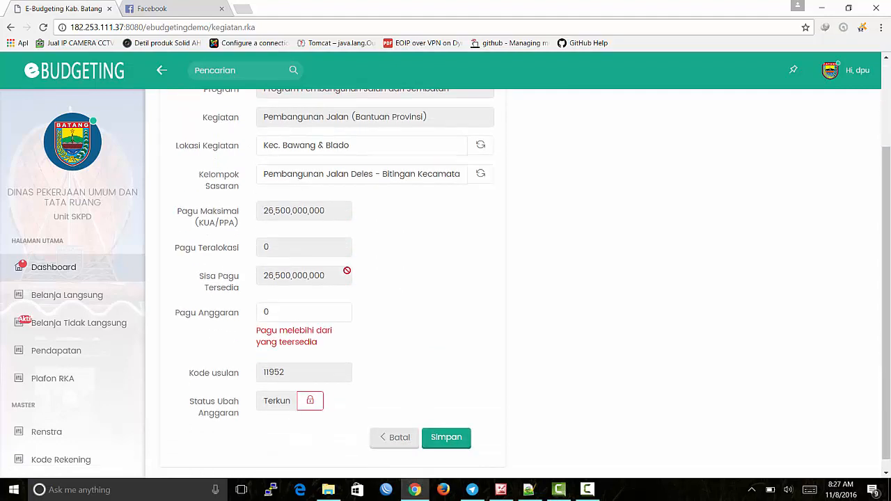
pyautogui.moveTo(254, 332); pyautogui.dragTo(353, 351)
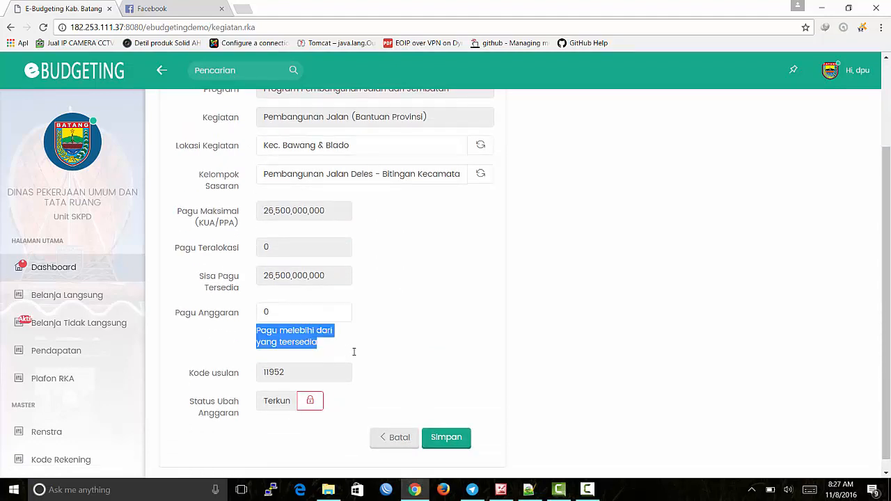
pyautogui.click(394, 349)
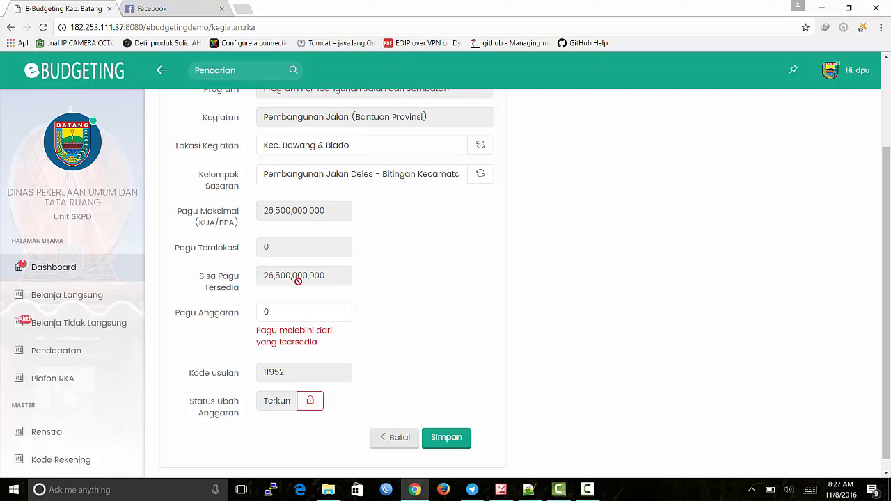
pyautogui.doubleClick(334, 313)
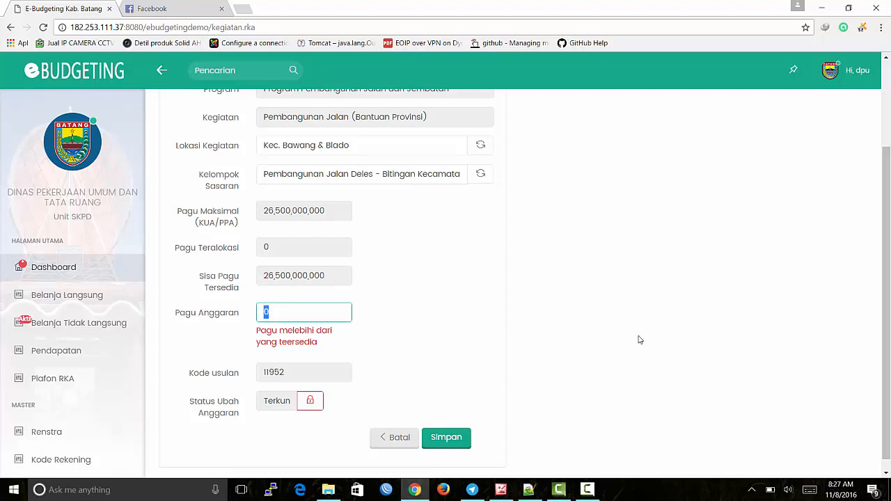
pyautogui.write('26500000000')
pyautogui.click(479, 346)
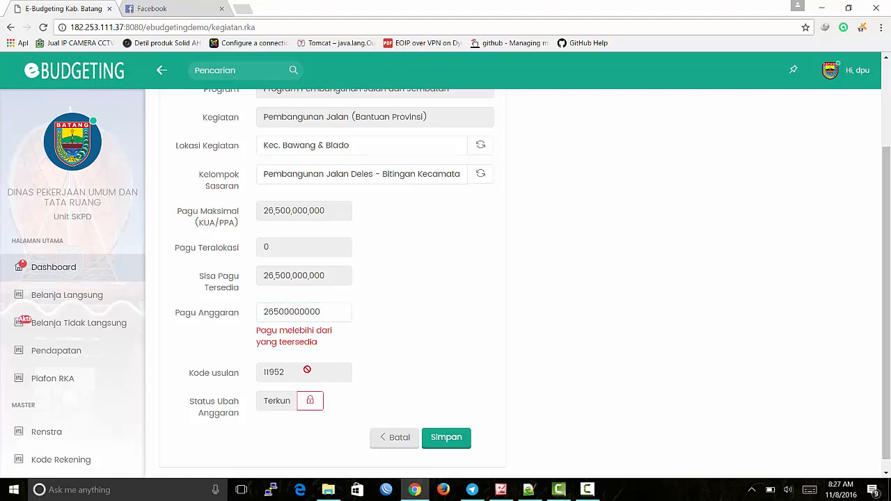
pyautogui.scroll(-1, 307, 369)
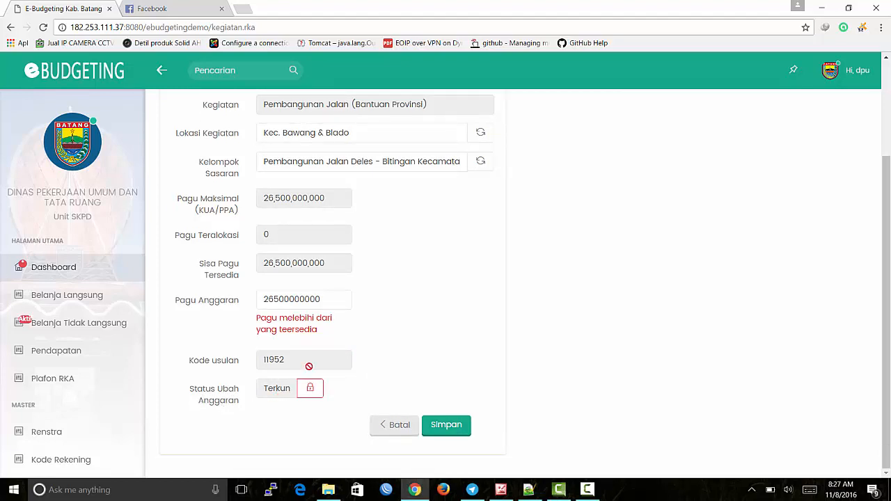
pyautogui.click(456, 432)
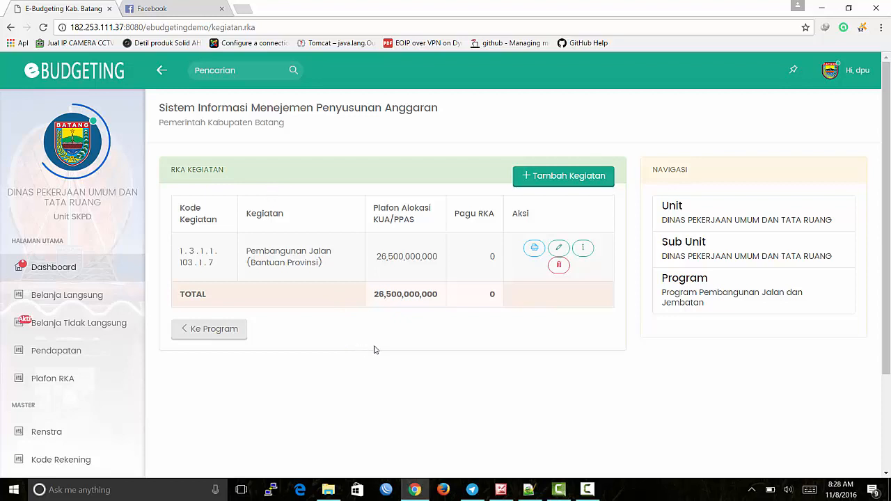
# Step: Open the saved Pembangunan Jalan (Bantuan Provinsi) activity from the RKA Kegiatan list
pyautogui.click(311, 264)
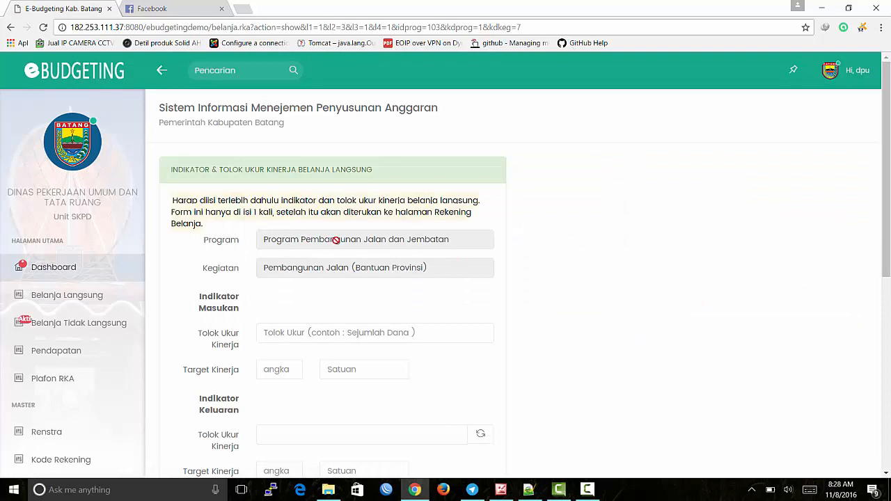
# Step: Fill the Masukan indicator with 'sejumlah dana', target 265000, unit Rp
pyautogui.scroll(-1, 336, 239)
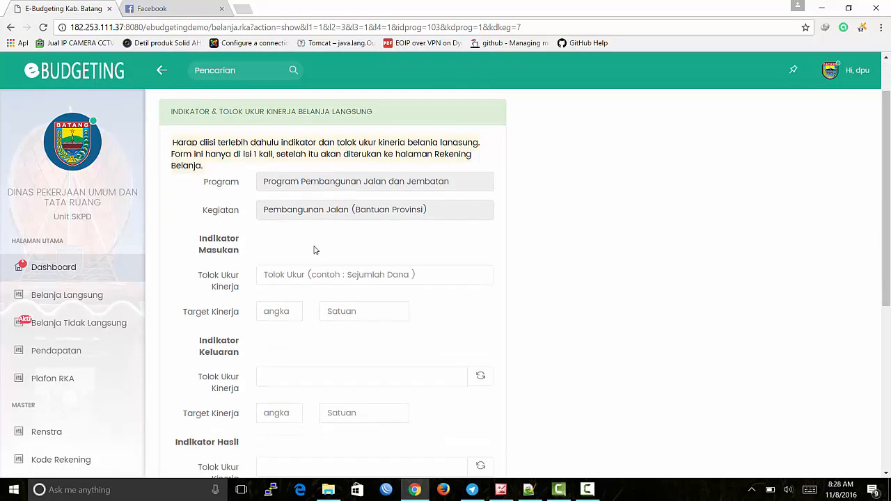
pyautogui.scroll(-1, 314, 250)
pyautogui.click(350, 218)
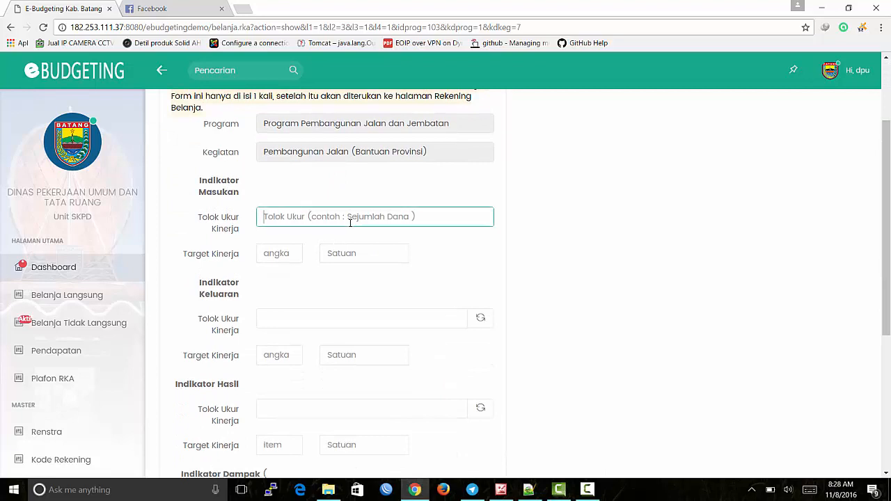
pyautogui.scroll(1, 355, 224)
pyautogui.click(356, 241)
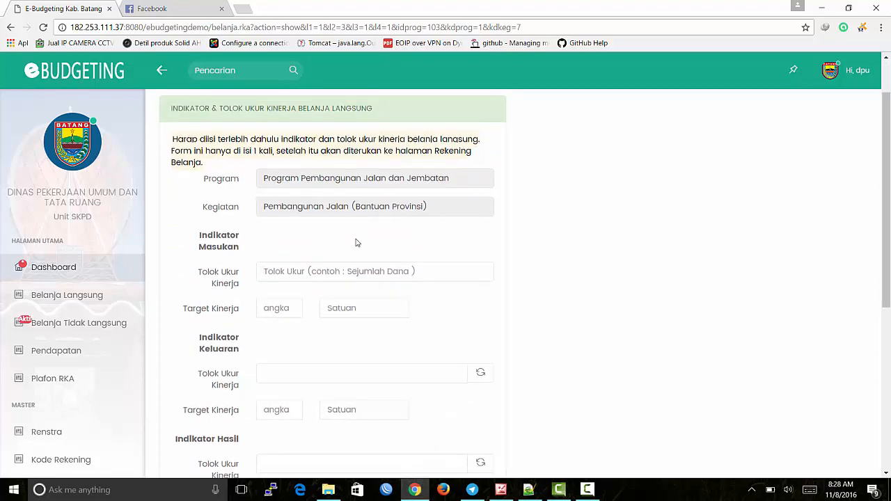
pyautogui.scroll(-2, 356, 241)
pyautogui.scroll(3, 357, 241)
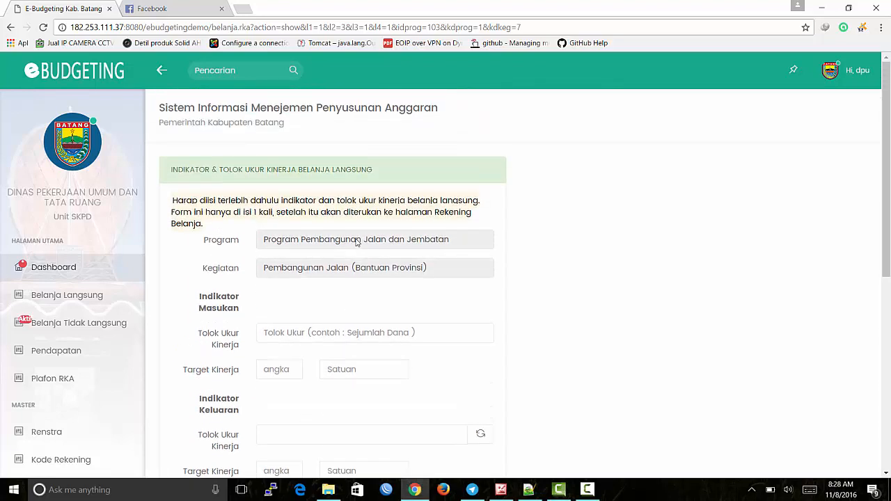
pyautogui.scroll(-2, 356, 240)
pyautogui.click(381, 218)
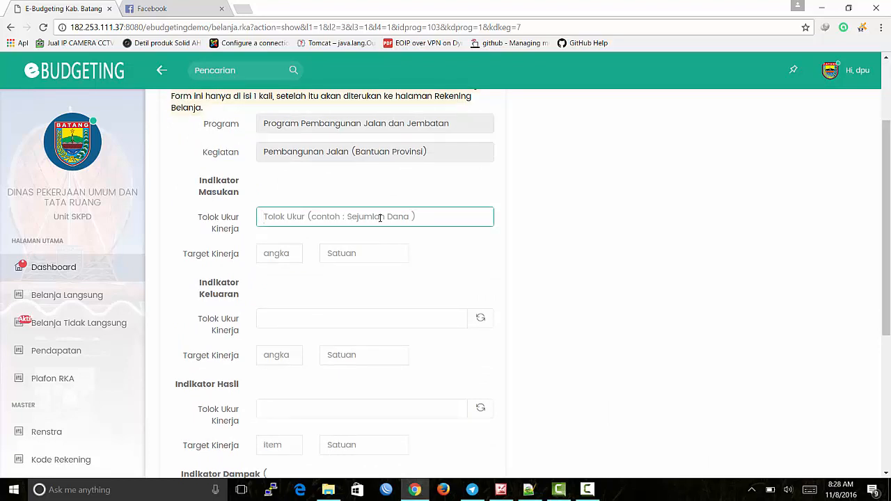
pyautogui.scroll(1, 645, 308)
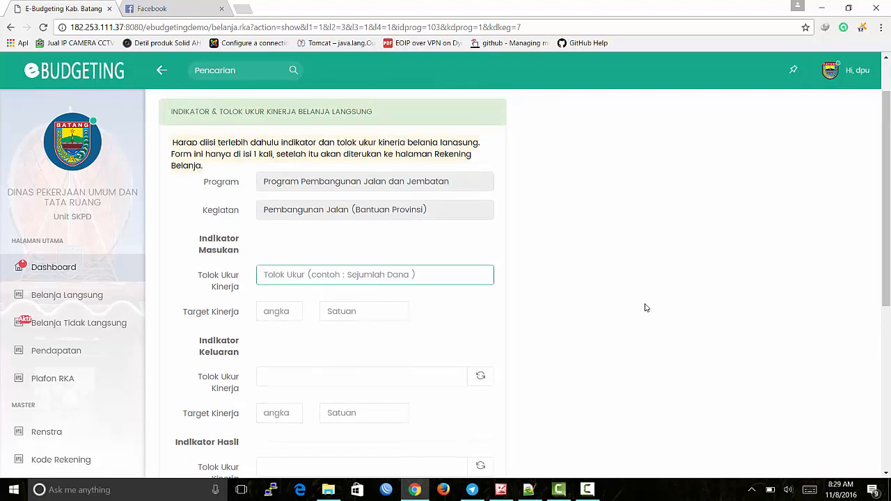
pyautogui.write('se')
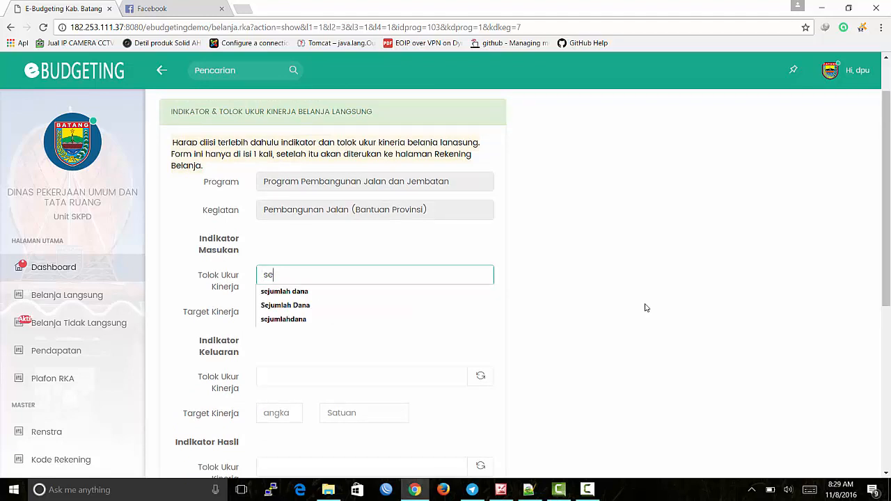
pyautogui.write('jumlah dana')
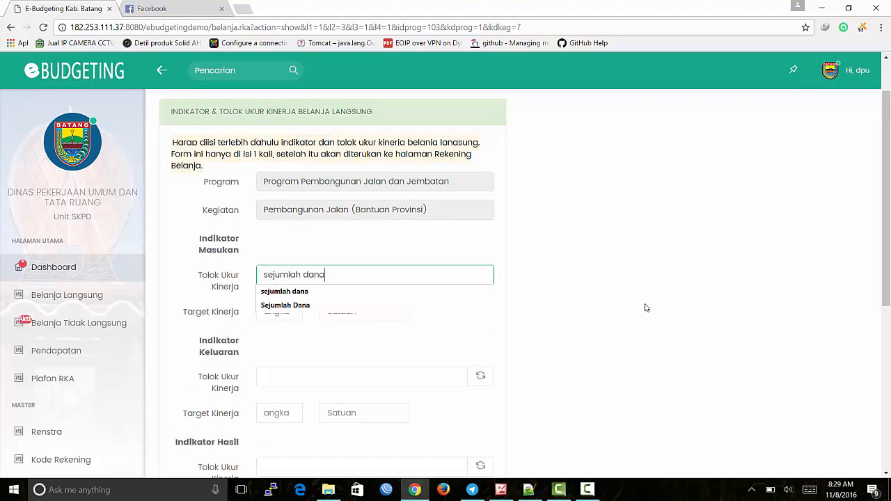
pyautogui.press('Tab')
pyautogui.write('265000')
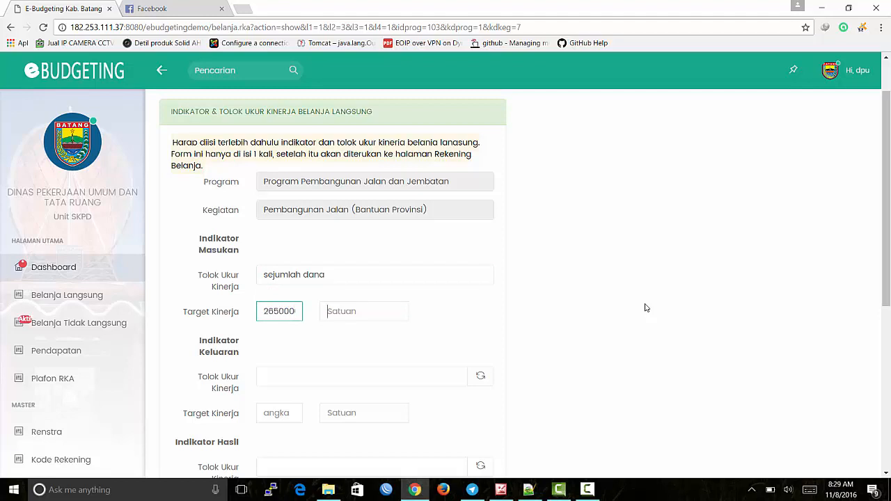
pyautogui.press('Tab')
pyautogui.write('Rp')
pyautogui.click(433, 323)
# Step: Choose the Bawang–Pranten road improvement as the Keluaran indicator
pyautogui.scroll(-1, 380, 319)
pyautogui.click(378, 318)
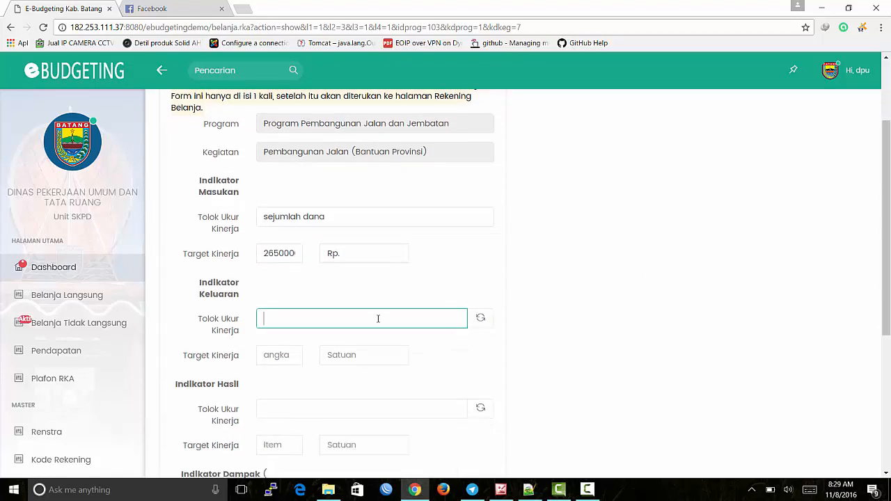
pyautogui.click(482, 321)
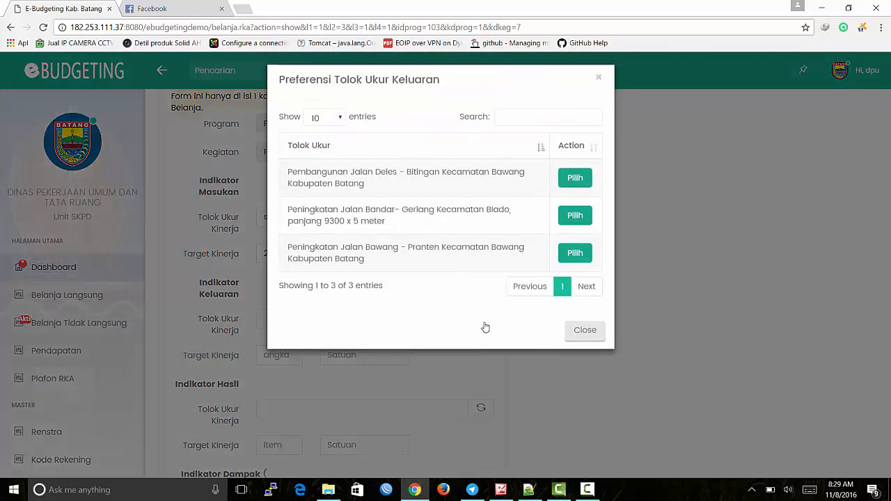
pyautogui.click(570, 259)
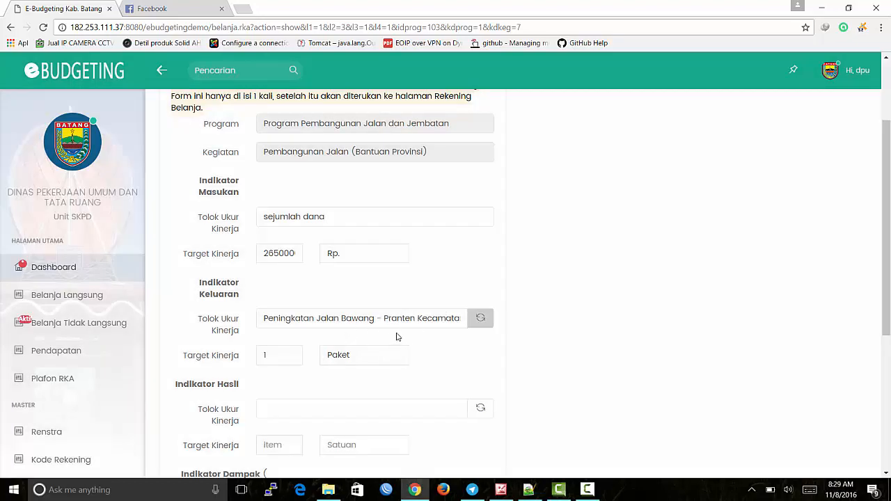
# Step: Choose the Bandar–Gerlang road as the Hasil indicator and save, continuing to rekening
pyautogui.scroll(-1, 397, 336)
pyautogui.scroll(-1, 345, 292)
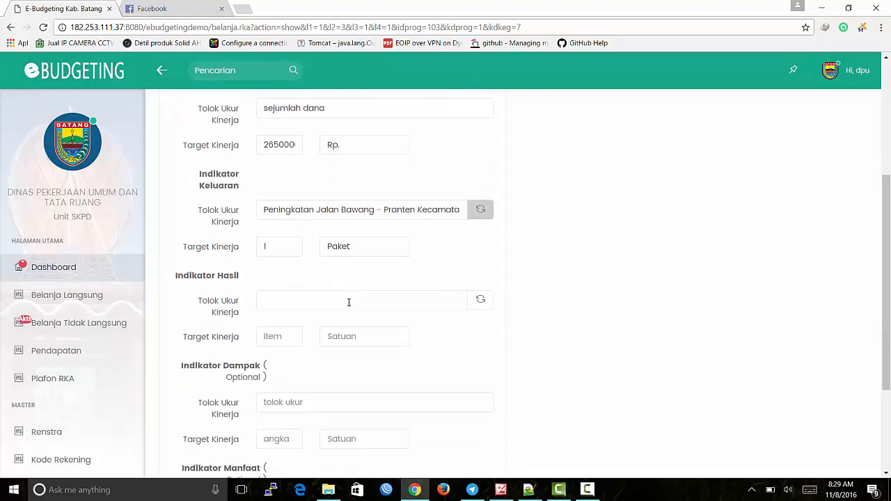
pyautogui.click(488, 301)
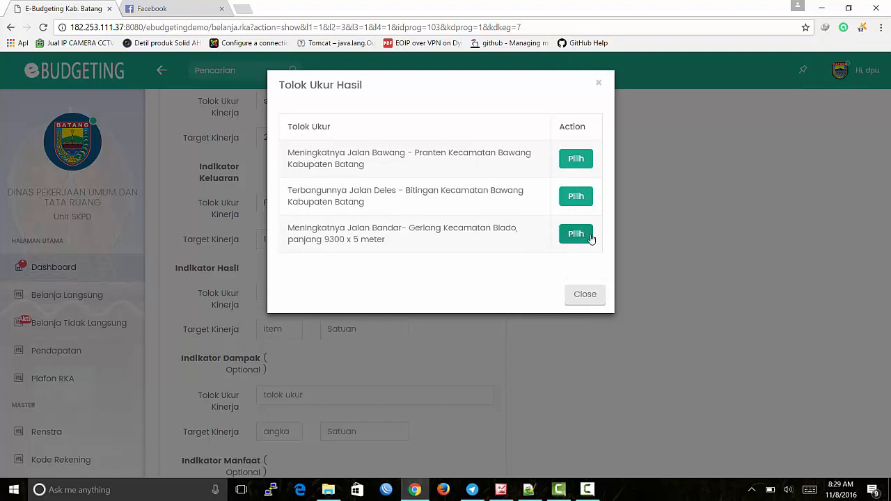
pyautogui.click(588, 238)
pyautogui.scroll(-2, 390, 322)
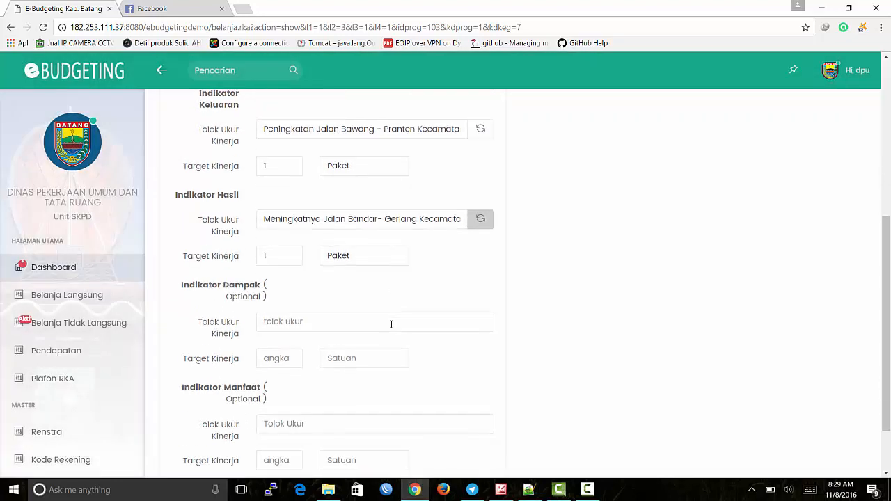
pyautogui.scroll(-1, 262, 275)
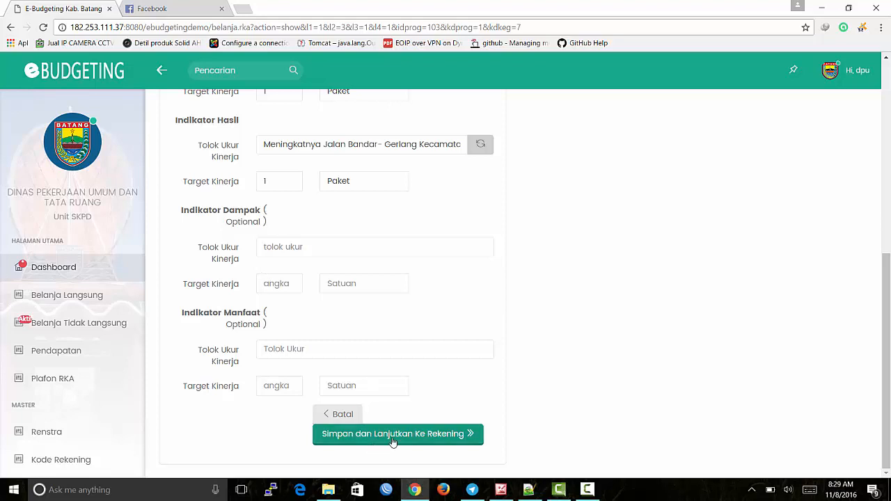
pyautogui.click(393, 439)
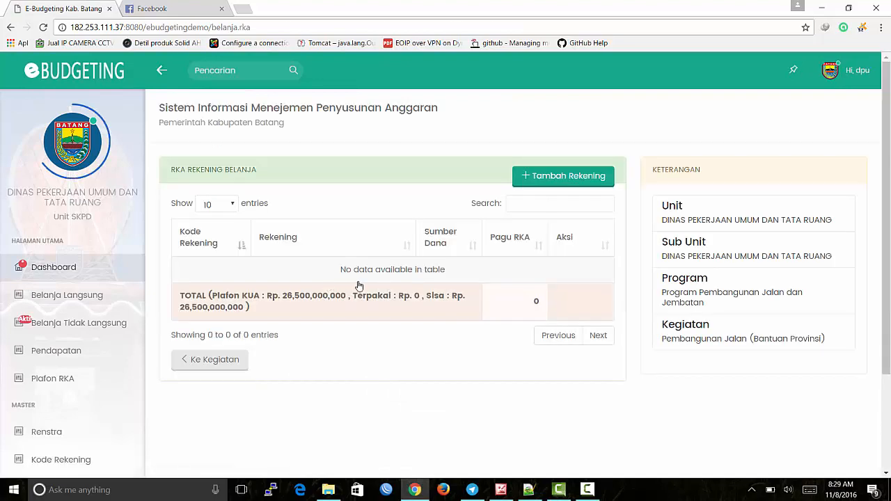
# Step: Add a rekening under Belanja Modal set to Pengadaan Jalan Kabupaten/Kota
pyautogui.click(564, 177)
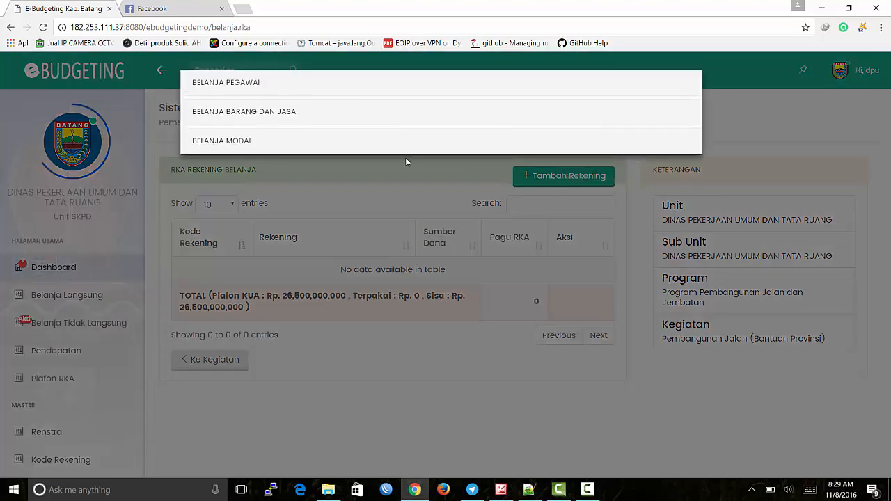
pyautogui.click(204, 143)
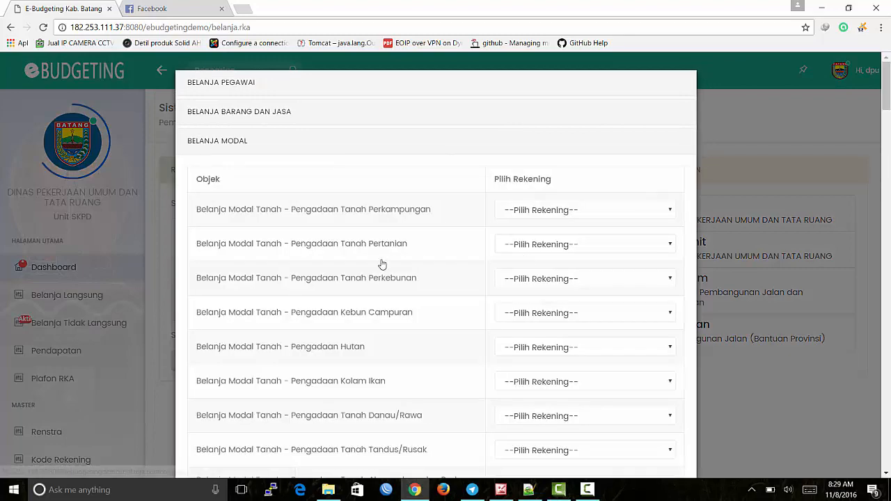
pyautogui.scroll(-4, 383, 264)
pyautogui.scroll(-3, 381, 264)
pyautogui.scroll(-2, 382, 264)
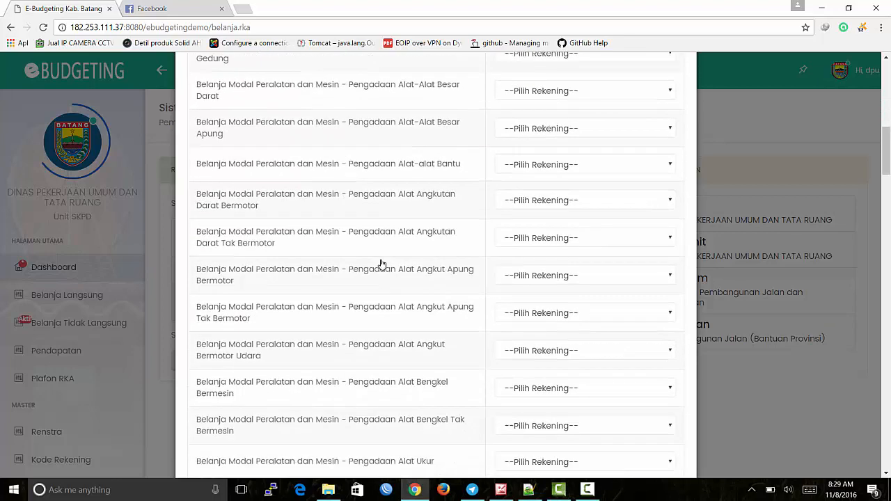
pyautogui.scroll(-2, 381, 263)
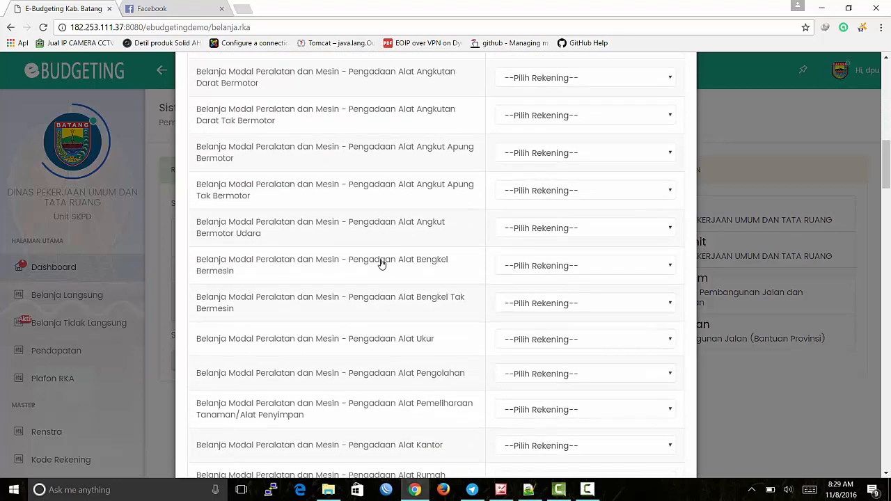
pyautogui.hotkey('ctrl', 'f')
pyautogui.write('jalan')
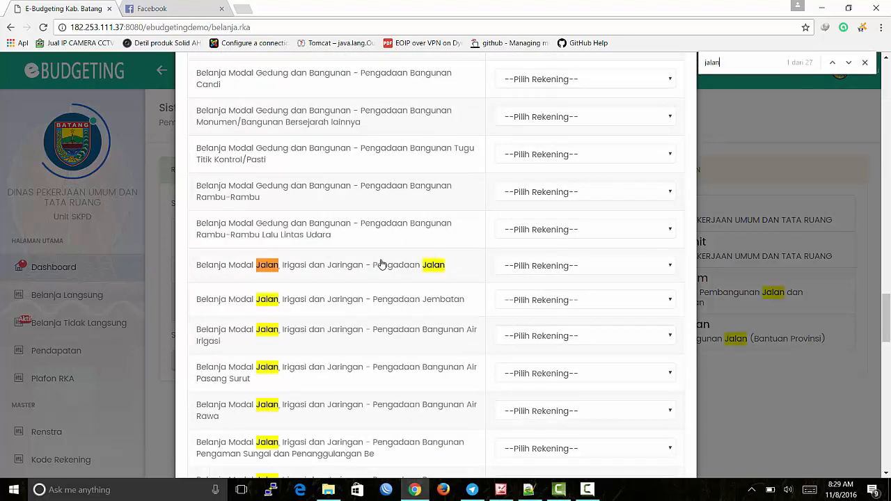
pyautogui.click(552, 265)
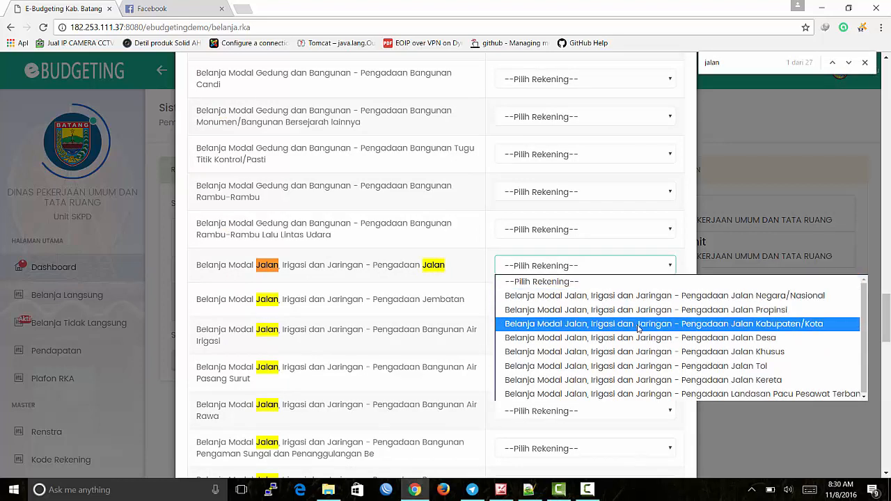
pyautogui.click(638, 324)
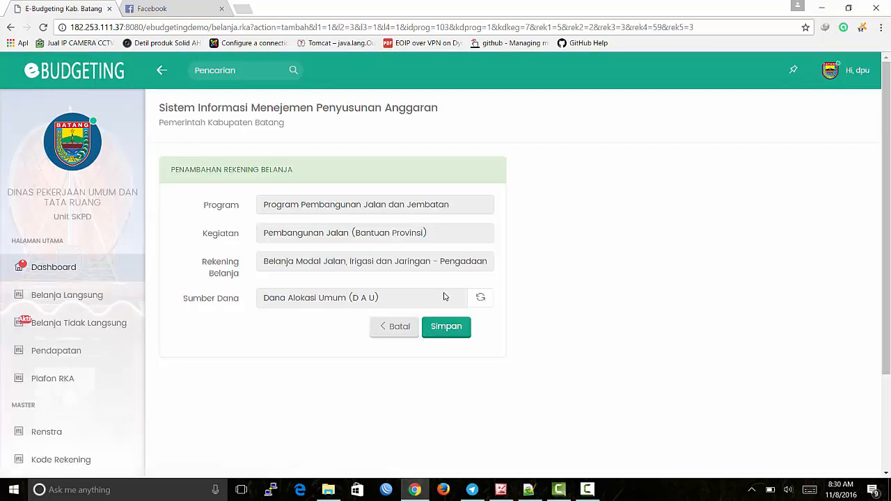
# Step: Set Sumber Dana to Dana Alokasi Khusus (D A K) and save the rekening
pyautogui.click(480, 306)
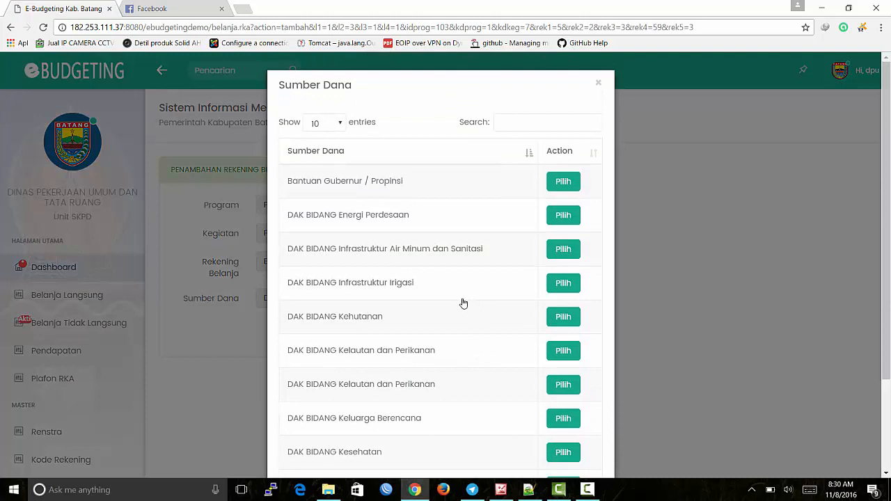
pyautogui.scroll(-2, 461, 302)
pyautogui.scroll(2, 464, 304)
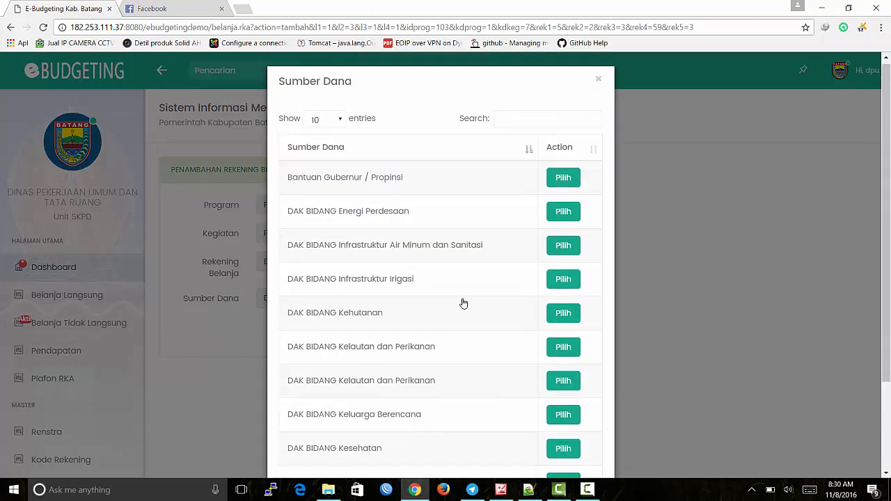
pyautogui.scroll(-2, 464, 304)
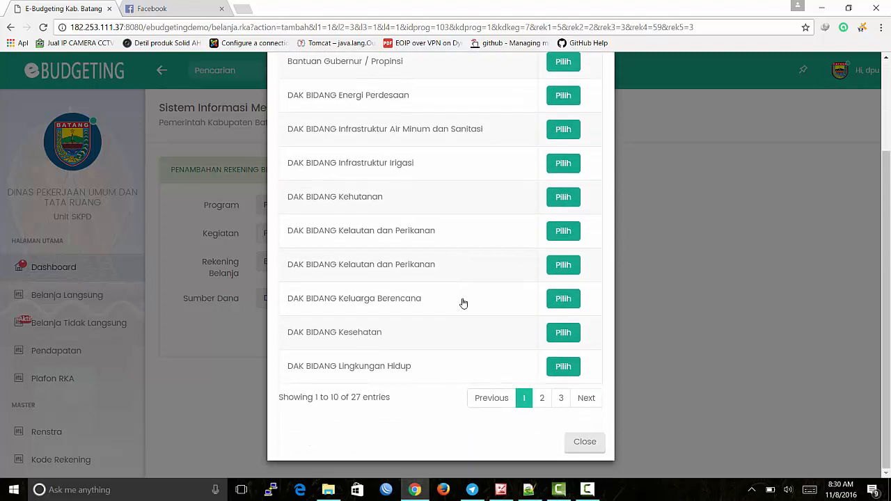
pyautogui.click(541, 398)
pyautogui.scroll(1, 493, 330)
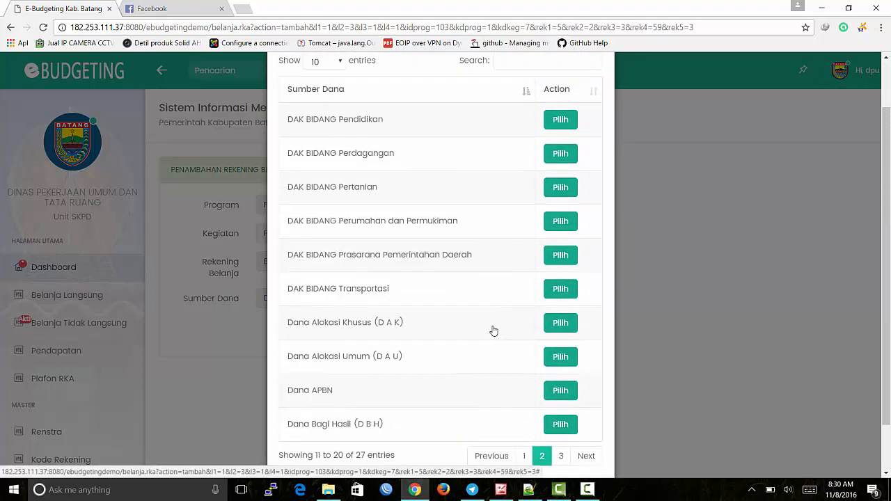
pyautogui.click(555, 324)
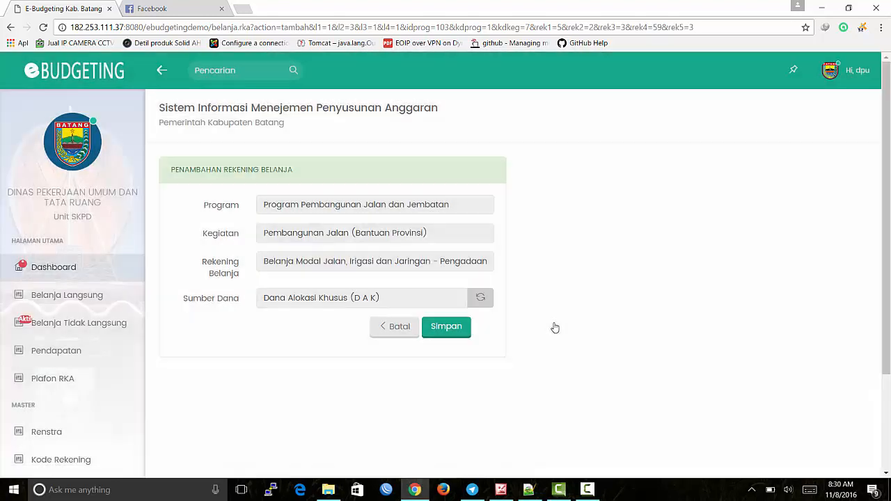
pyautogui.click(448, 333)
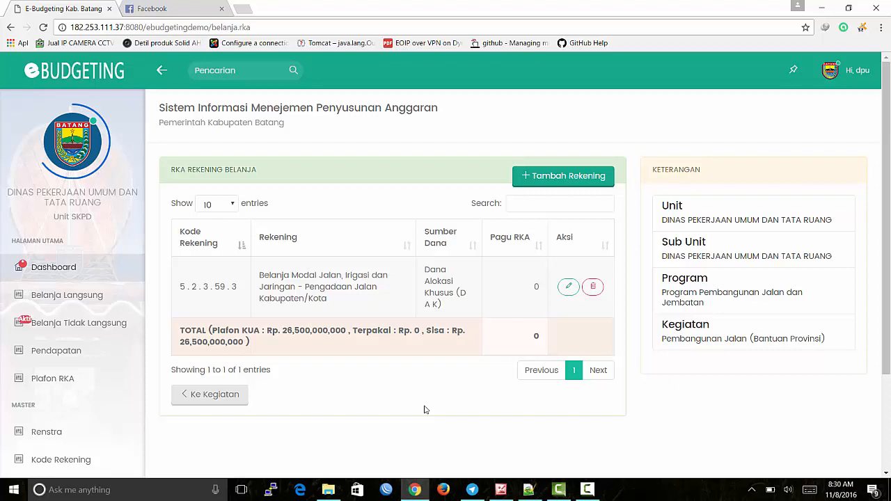
# Step: Check that rekening 5.2.3.59.3, funded by DAK, now appears with Pagu RKA 0
pyautogui.moveTo(529, 492)
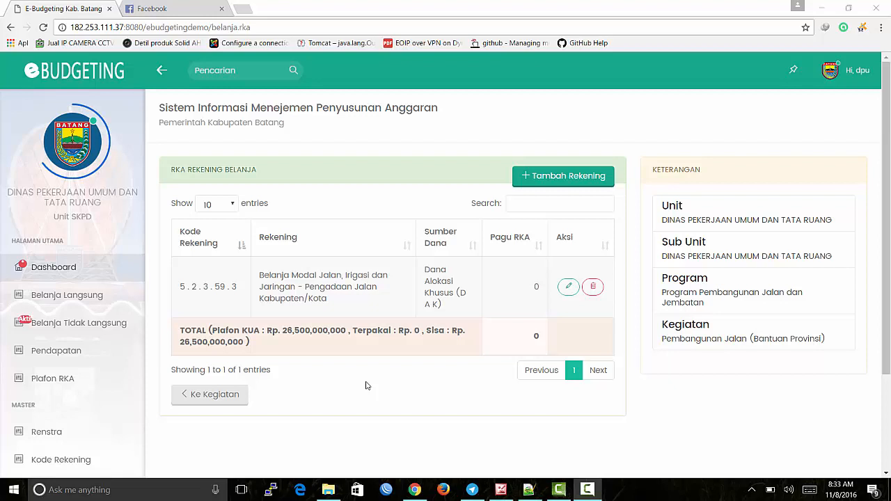
# Step: Open the Pengadaan Jalan Kabupaten/Kota work list and its Renja package picker listing three road packages
pyautogui.click(349, 290)
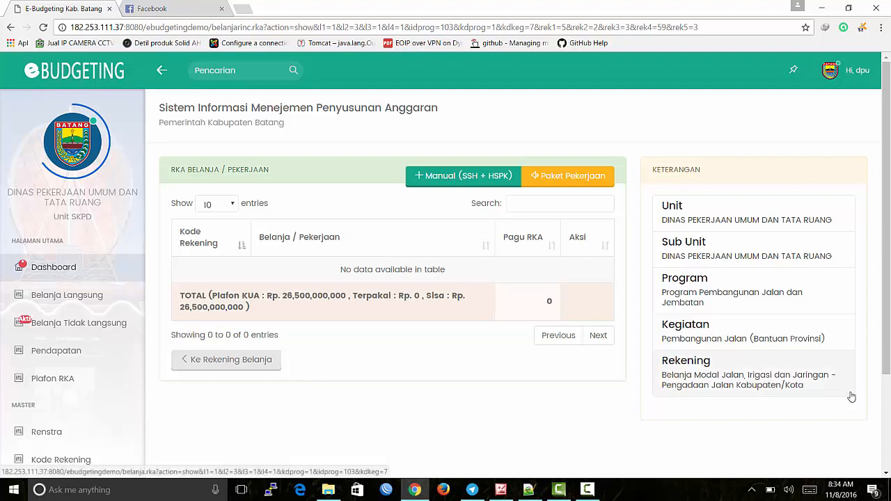
pyautogui.click(398, 236)
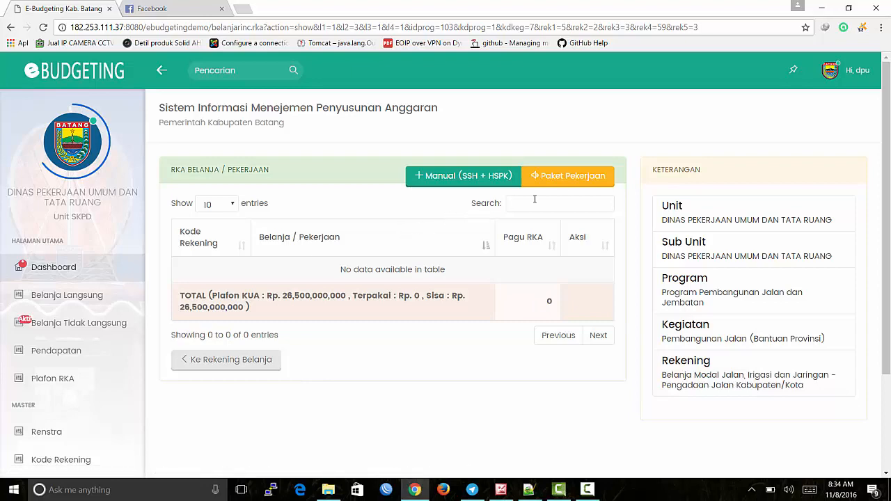
pyautogui.click(555, 179)
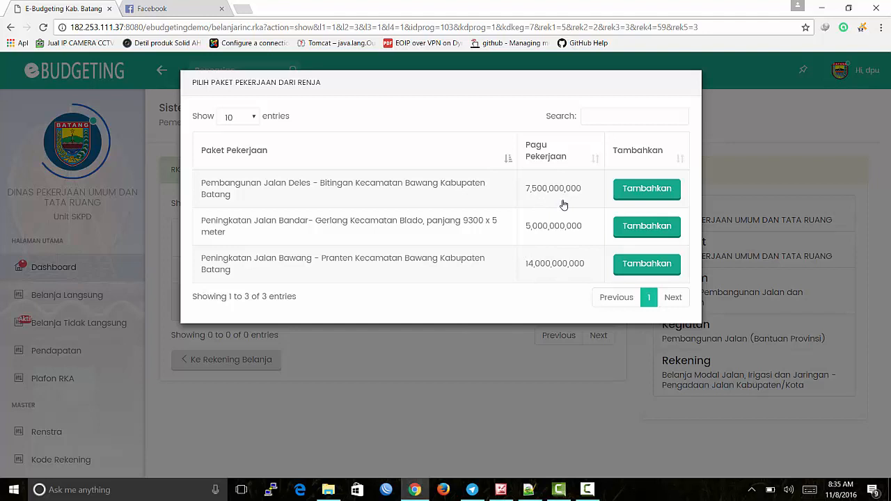
# Step: Add the Pembangunan Jalan Deles - Bitingan Renja package; the page times out with ERR_CONNECTION_TIMED_OUT
pyautogui.click(644, 197)
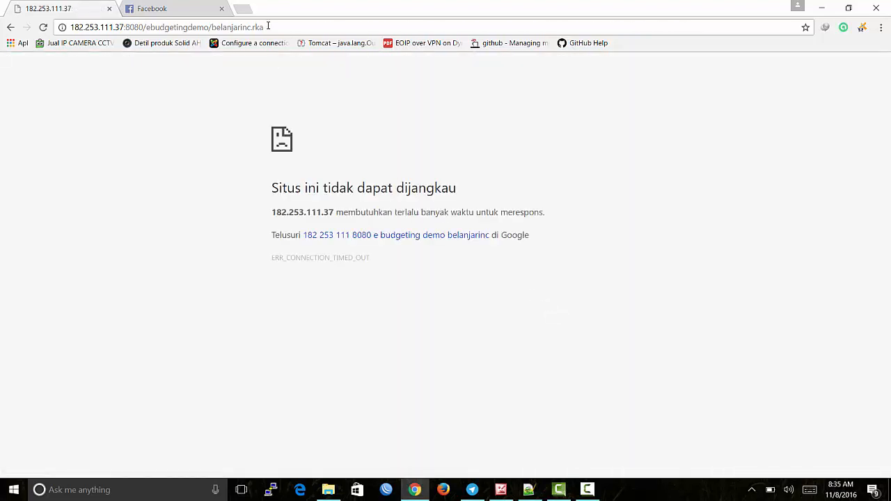
# Step: Reload the timed-out page, go back past the HTTP 500 error, and reload the RKA Belanja / Pekerjaan list
pyautogui.click(286, 26)
pyautogui.press('Return')
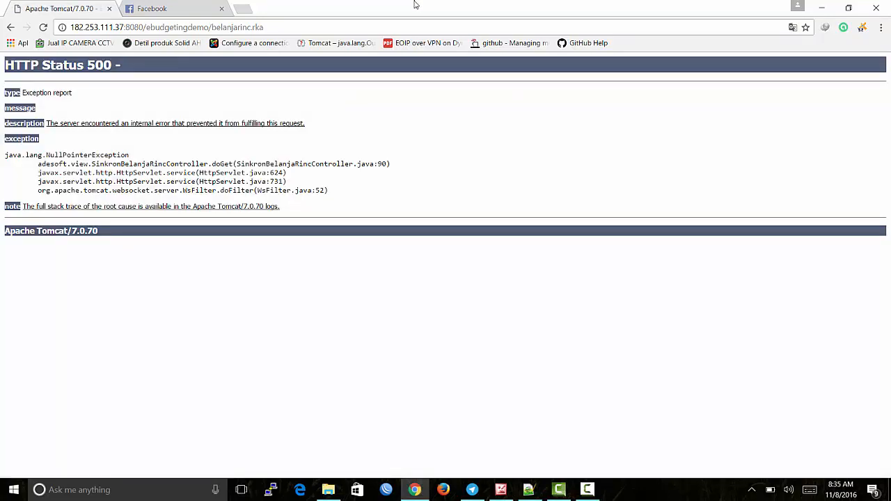
pyautogui.click(11, 29)
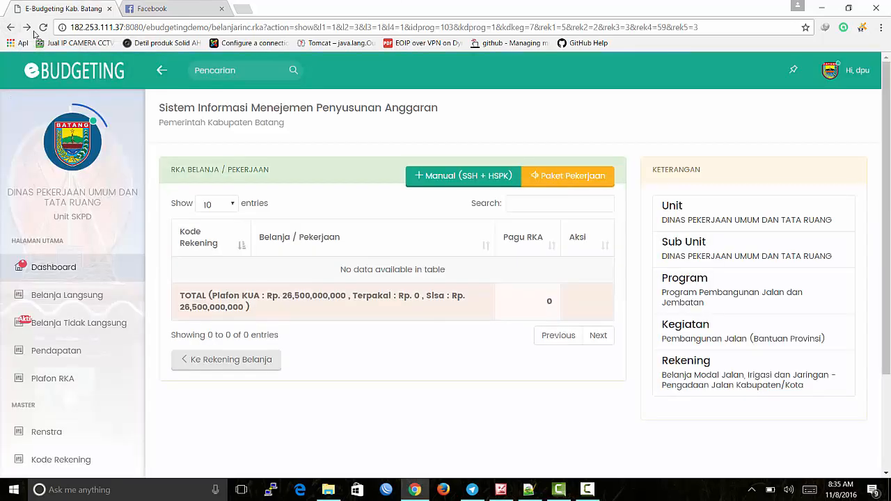
pyautogui.click(373, 29)
pyautogui.press('Return')
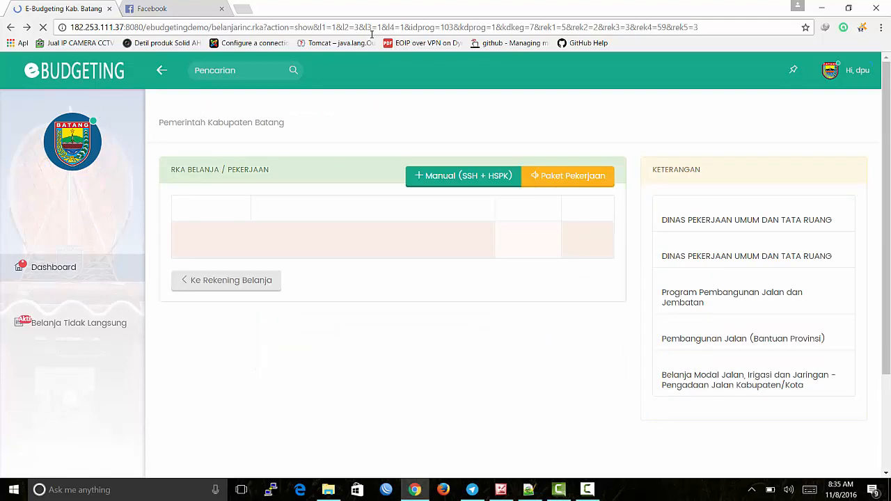
# Step: Add and save the Pembangunan Jalan Deles - Bitingan package at 7,500,000,000, leaving Sisa Rp. 19,000,000,000
pyautogui.click(600, 177)
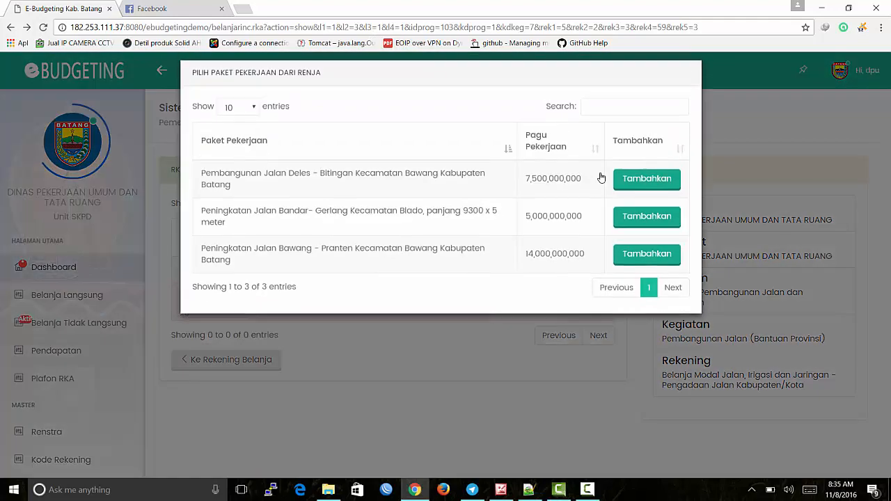
pyautogui.click(646, 194)
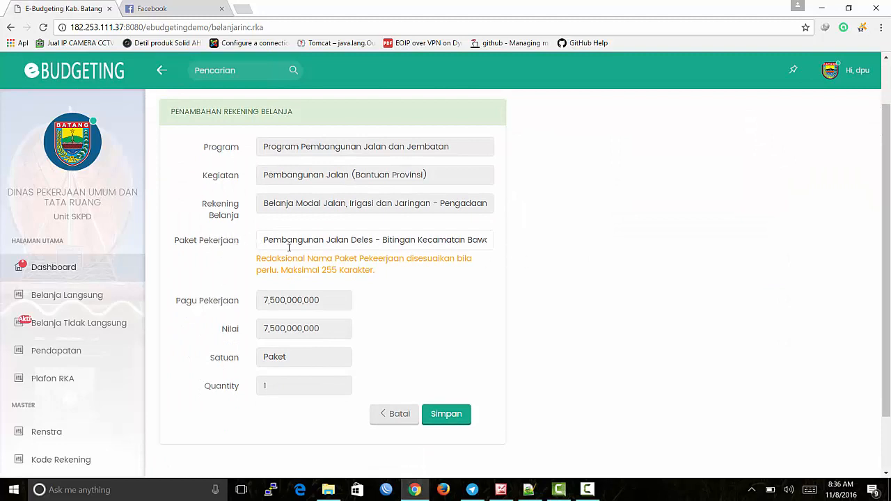
pyautogui.click(384, 239)
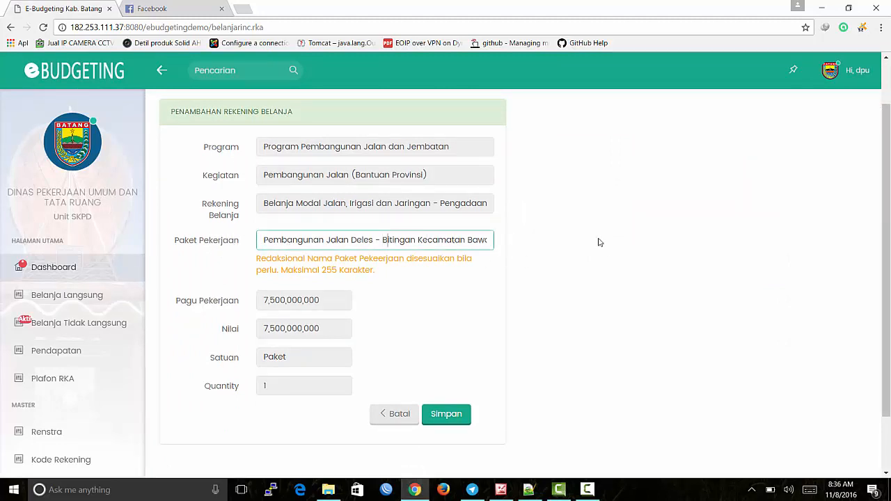
pyautogui.press('Right')
pyautogui.press('Right')
pyautogui.press('Right')
pyautogui.press('Right')
pyautogui.press('Right')
pyautogui.press('Right')
pyautogui.press('Right')
pyautogui.press('Right')
pyautogui.press('Right')
pyautogui.press('Right')
pyautogui.press('Right')
pyautogui.press('Right')
pyautogui.press('Right')
pyautogui.press('Right')
pyautogui.press('Right')
pyautogui.press('Right')
pyautogui.press('Right')
pyautogui.press('Right')
pyautogui.press('Right')
pyautogui.press('Right')
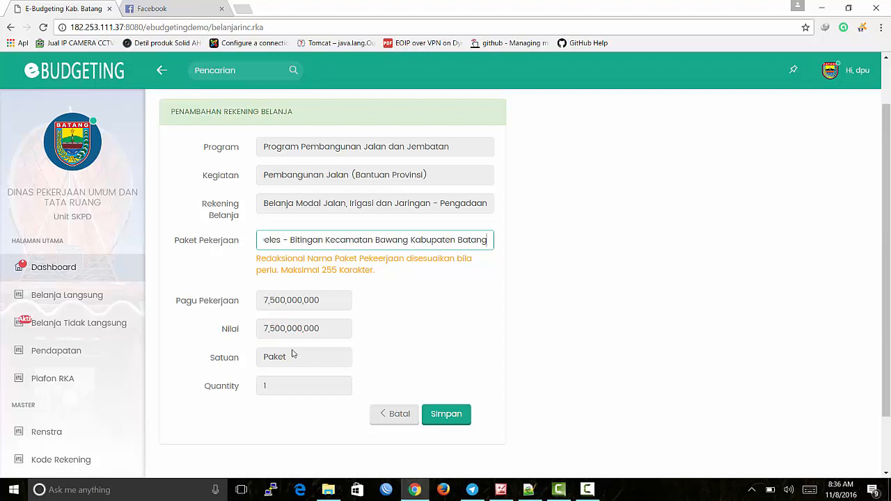
pyautogui.click(216, 302)
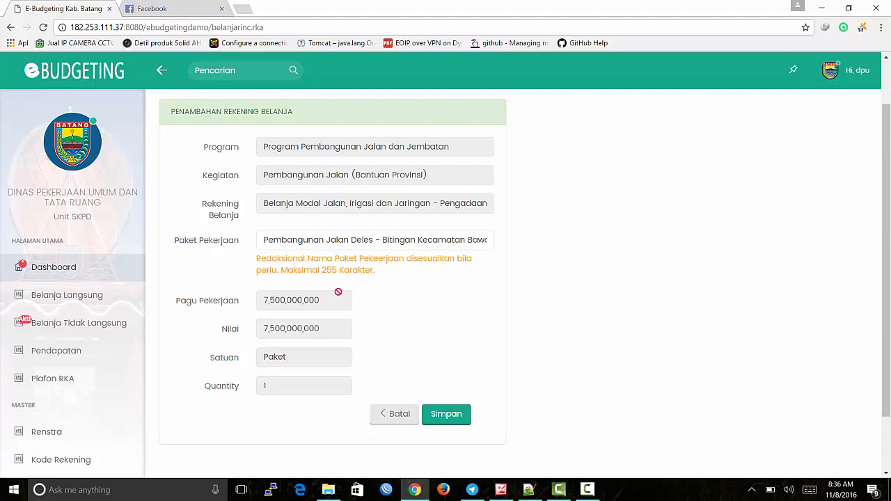
pyautogui.doubleClick(264, 240)
pyautogui.click(354, 240)
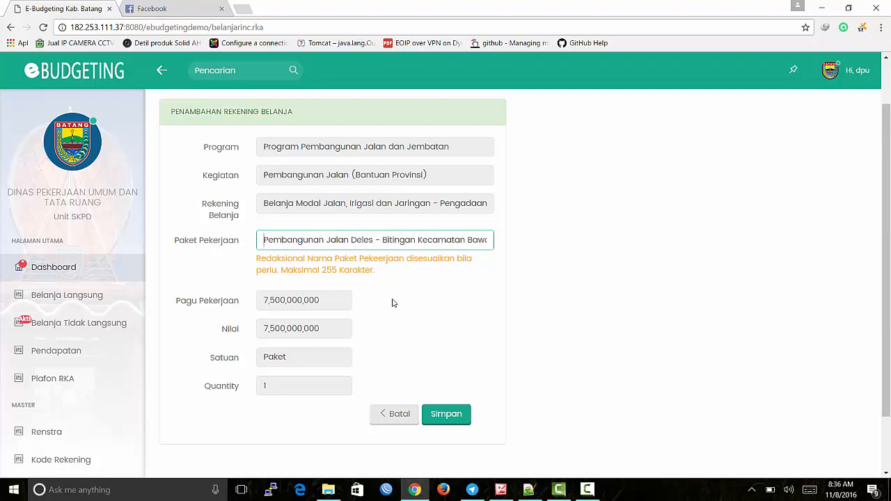
pyautogui.click(449, 419)
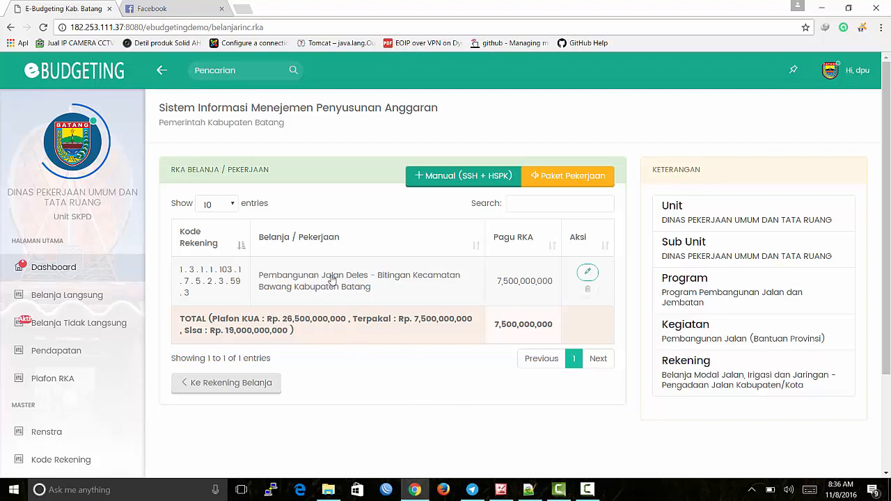
# Step: Check the new package's Rincian Belanja (one 1-Paket item, 7,500,000,000), then return to the Belanja / Pekerjaan list
pyautogui.click(346, 280)
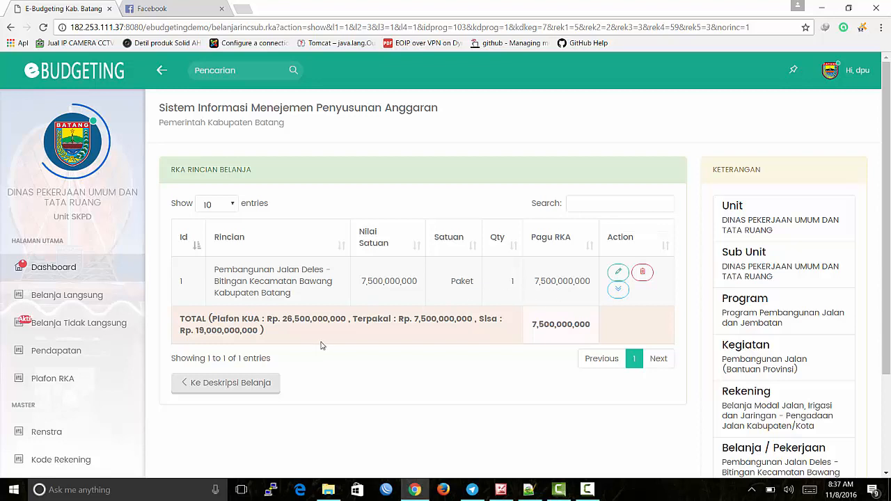
pyautogui.scroll(-2, 724, 303)
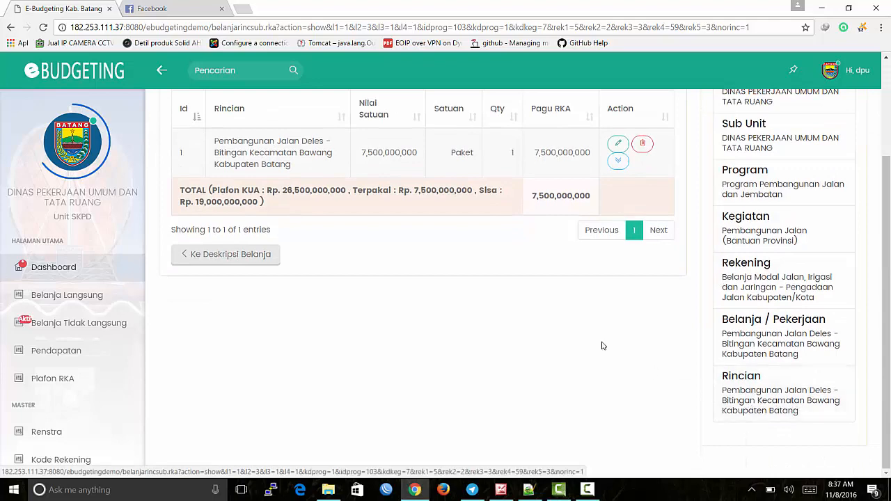
pyautogui.scroll(2, 603, 346)
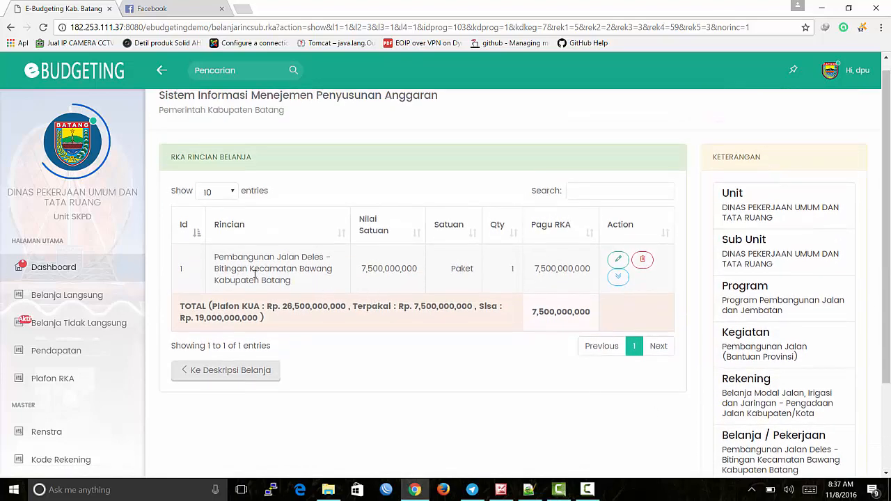
pyautogui.click(262, 379)
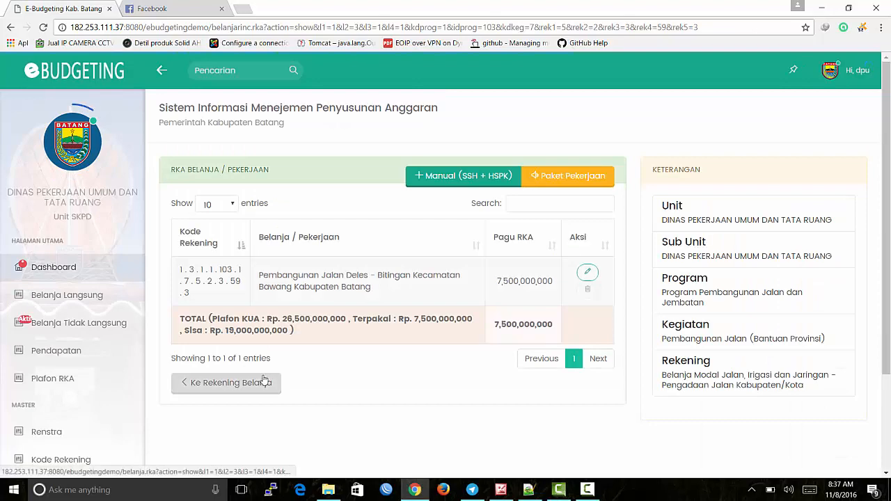
# Step: Add the Bandar–Gerlang (5,000,000,000) and Bawang–Pranten (14,000,000,000) Renja packages, bringing Sisa to Rp. 0
pyautogui.click(552, 176)
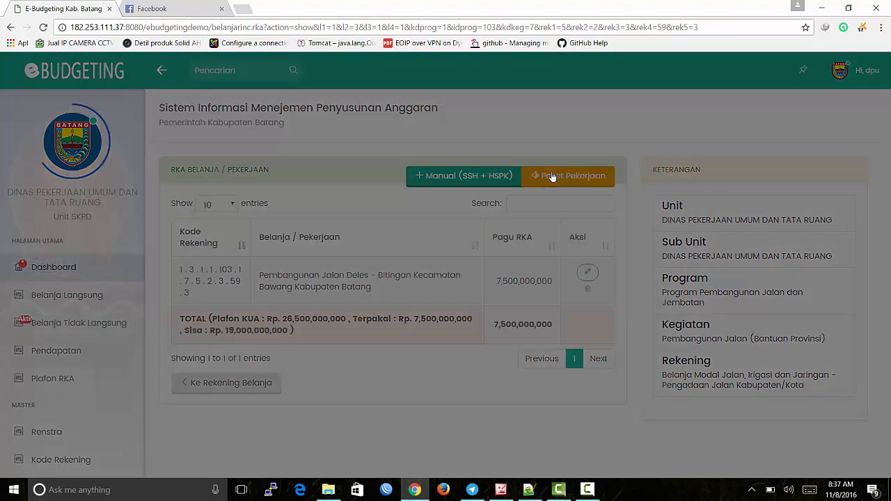
pyautogui.click(655, 191)
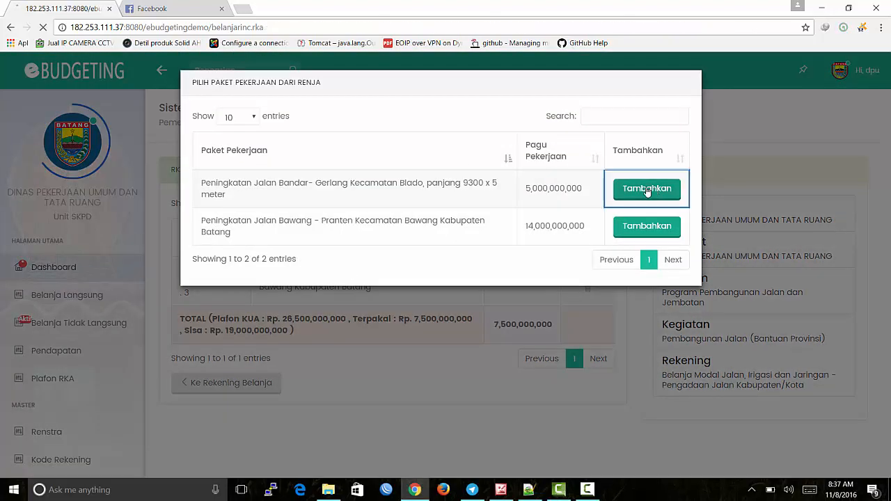
pyautogui.scroll(-3, 460, 355)
pyautogui.click(460, 350)
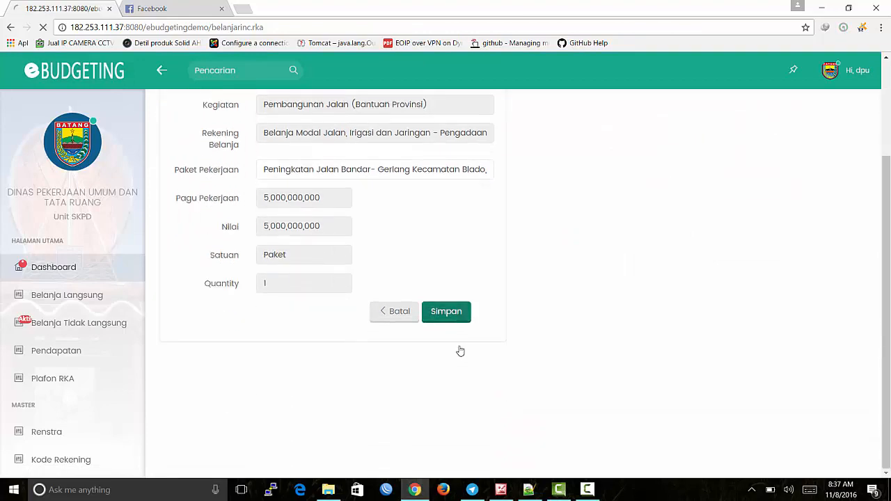
pyautogui.click(556, 183)
pyautogui.click(642, 191)
pyautogui.scroll(-2, 442, 327)
pyautogui.click(444, 343)
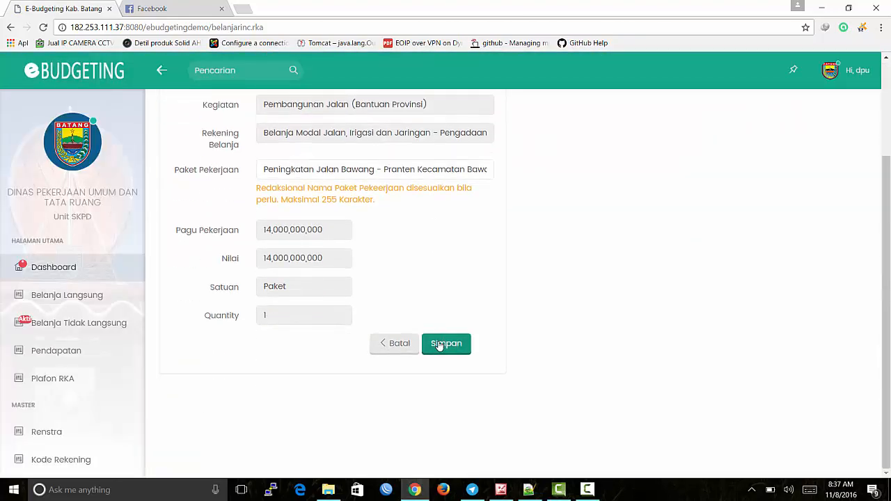
pyautogui.scroll(-3, 438, 343)
pyautogui.scroll(2, 439, 346)
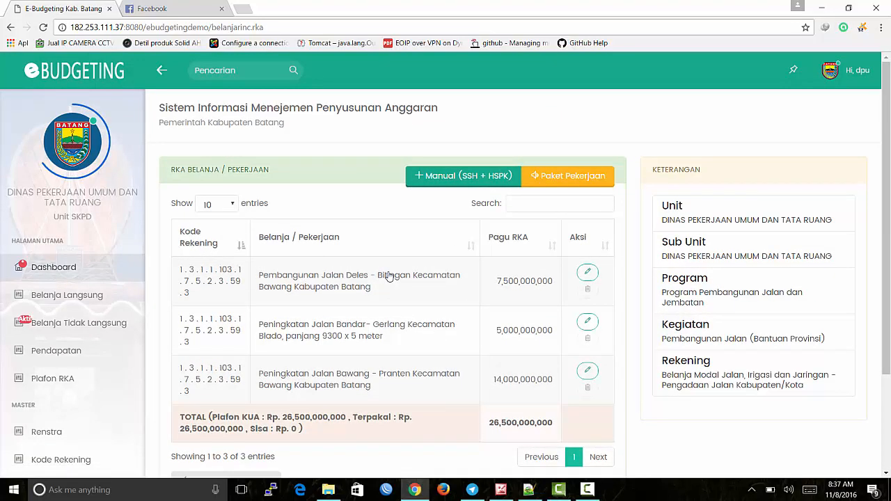
# Step: Confirm no Renja packages remain, then open the Rincian Belanja for the Jalan Deles - Bitingan item
pyautogui.click(568, 184)
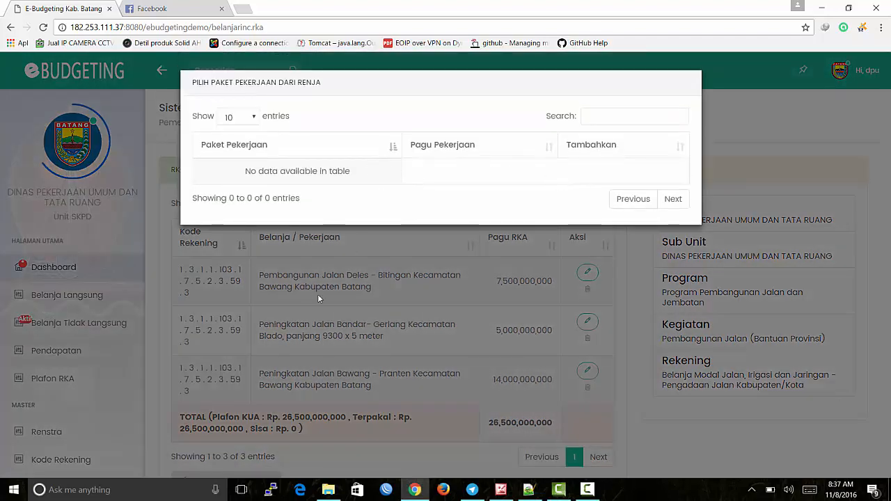
pyautogui.click(413, 455)
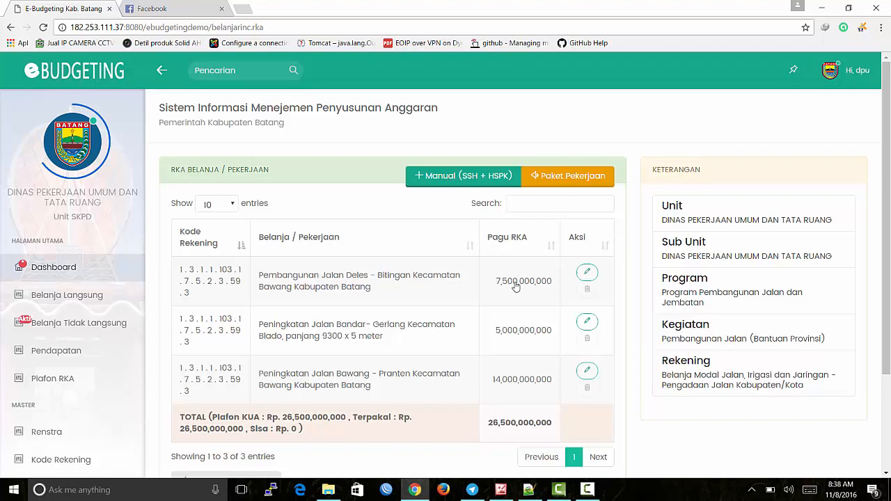
pyautogui.scroll(-1, 423, 445)
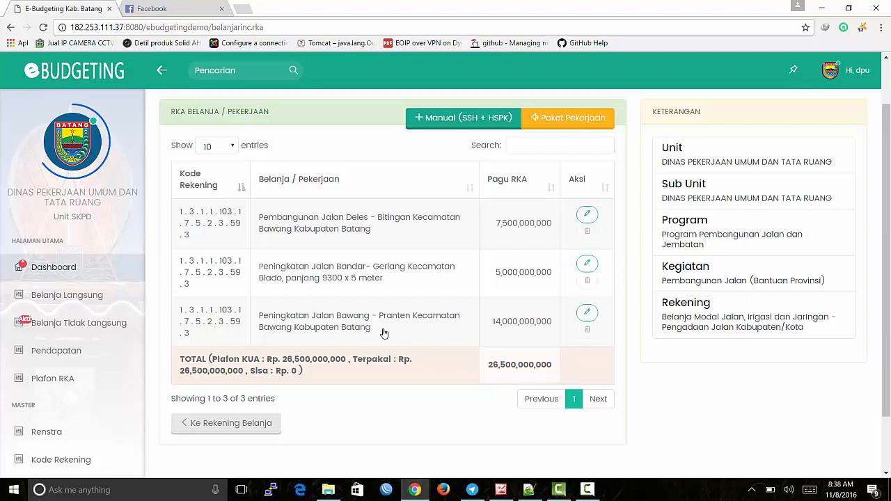
pyautogui.click(373, 233)
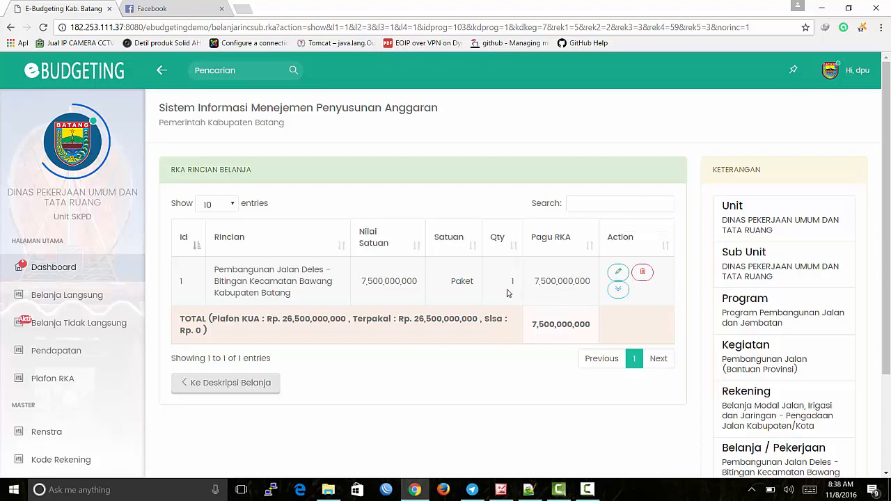
pyautogui.click(622, 295)
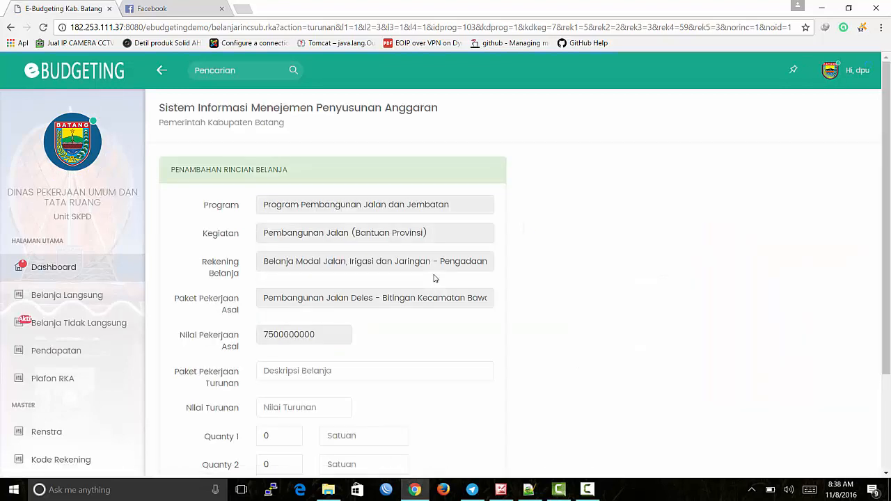
# Step: Enter 'Belanja Jasa Konsultan Perencana' as the derived package's Paket Pekerjaan Turunan
pyautogui.scroll(-2, 434, 278)
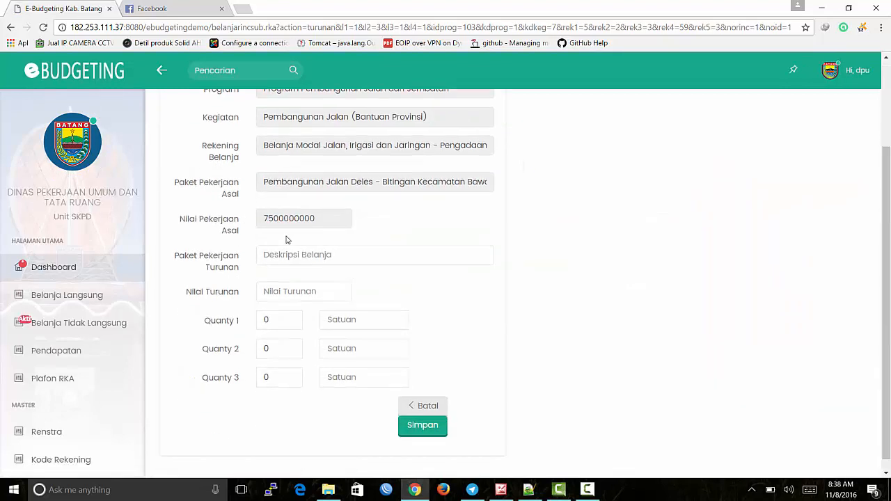
pyautogui.click(277, 255)
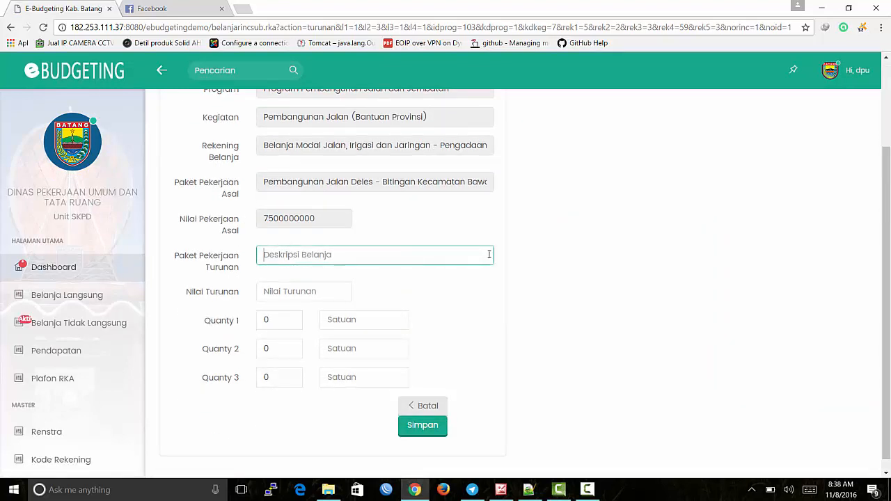
pyautogui.write('Bela')
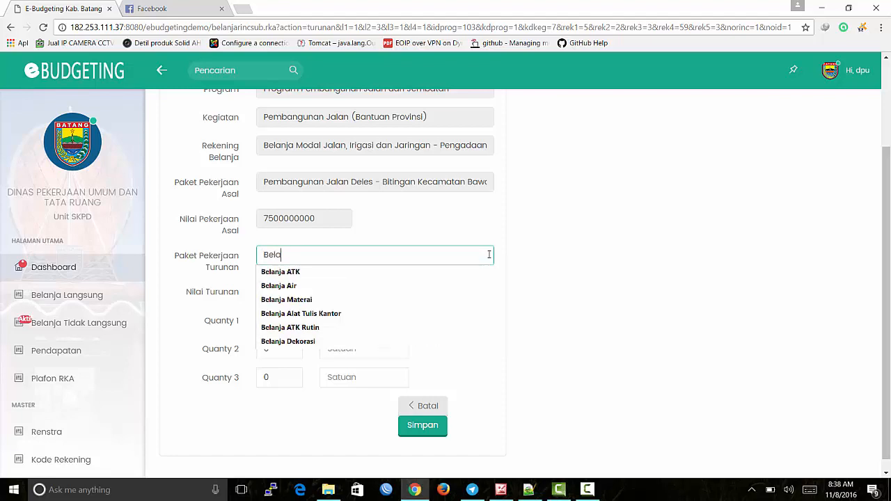
pyautogui.write('nja Jasa K')
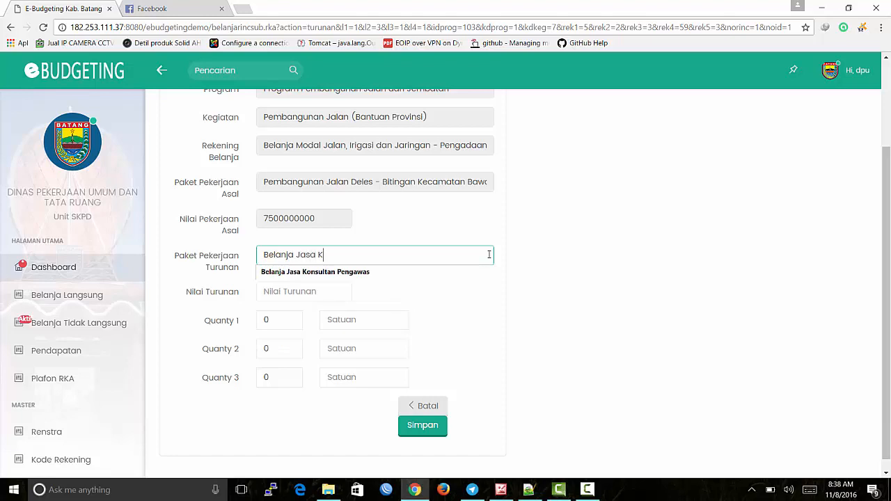
pyautogui.write('onsultan Perencana')
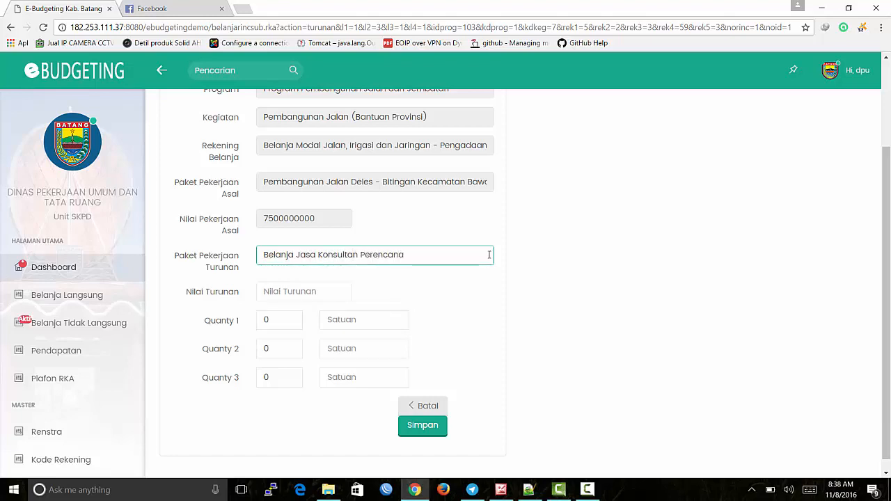
# Step: Set Nilai Turunan 50000000 and quantity 1 paket, then save the derived package
pyautogui.click(325, 301)
pyautogui.write('50')
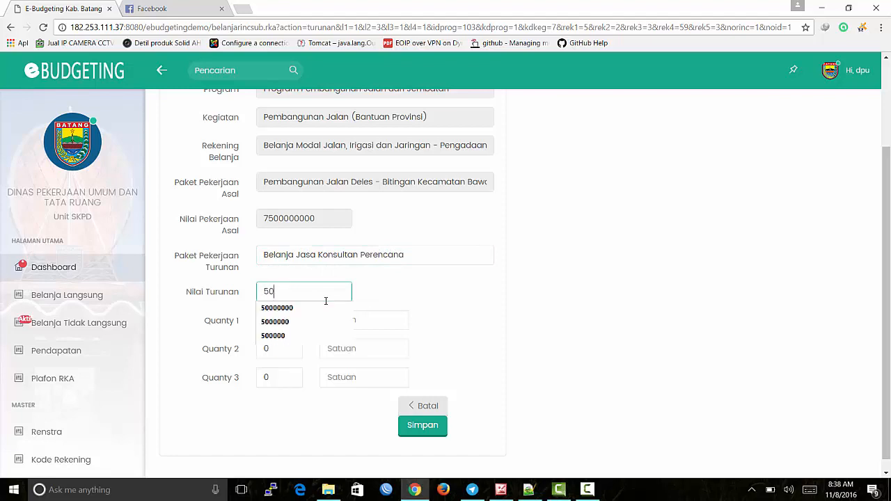
pyautogui.write('000000')
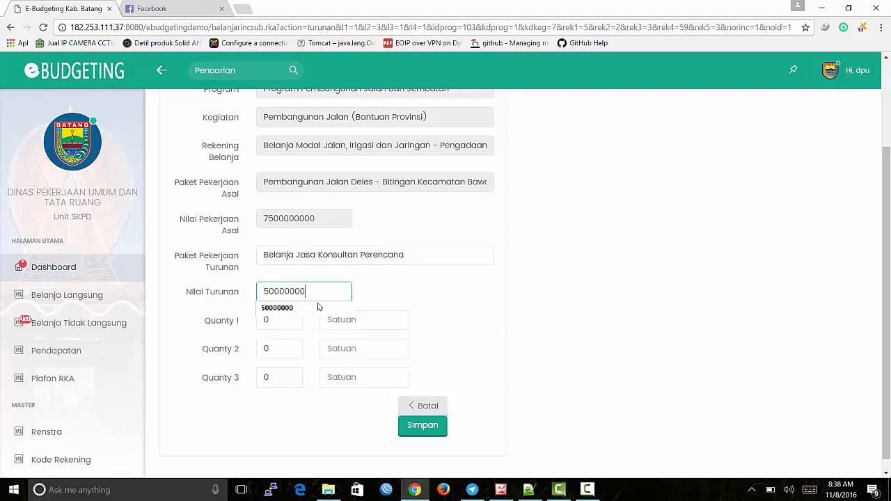
pyautogui.click(279, 320)
pyautogui.doubleClick(280, 321)
pyautogui.write('1')
pyautogui.click(368, 321)
pyautogui.write('paket')
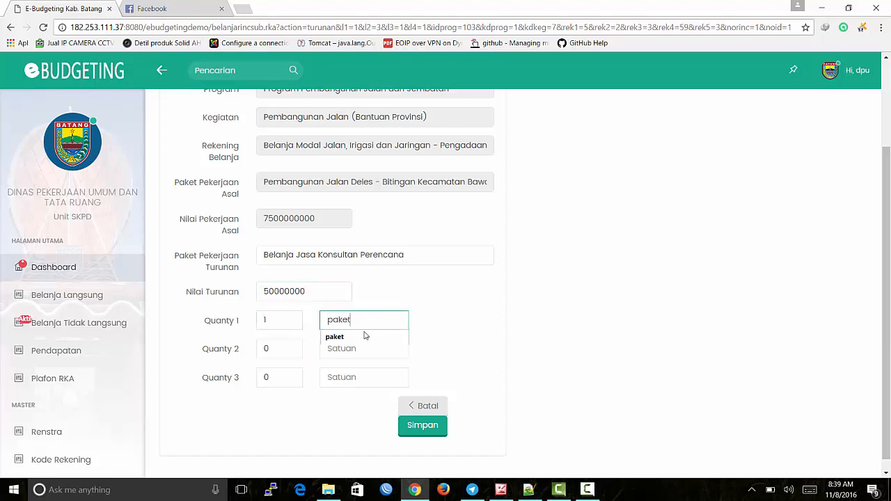
pyautogui.click(423, 425)
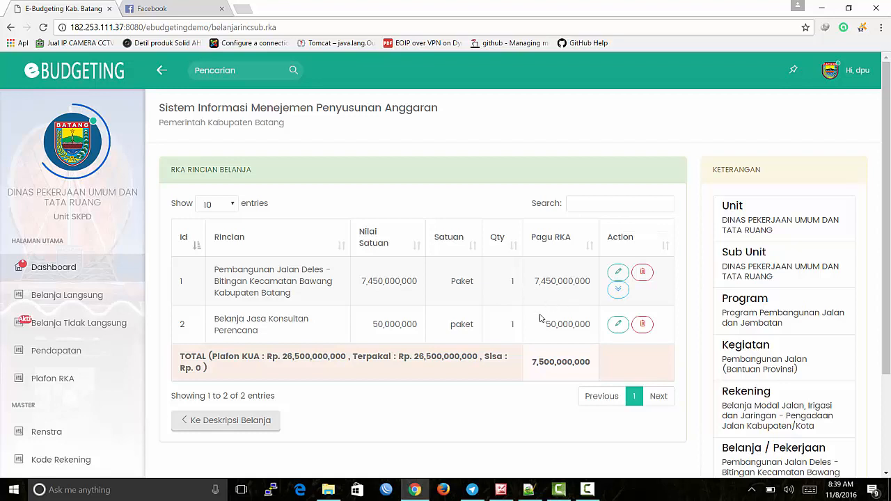
pyautogui.moveTo(540, 325); pyautogui.dragTo(583, 326)
pyautogui.click(567, 376)
pyautogui.moveTo(595, 365); pyautogui.dragTo(515, 360)
pyautogui.click(519, 420)
pyautogui.moveTo(592, 362); pyautogui.dragTo(528, 362)
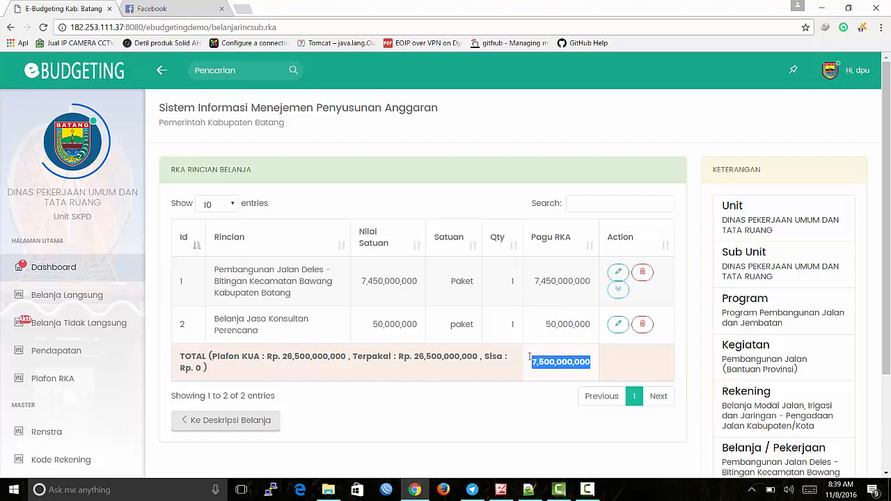
pyautogui.click(512, 401)
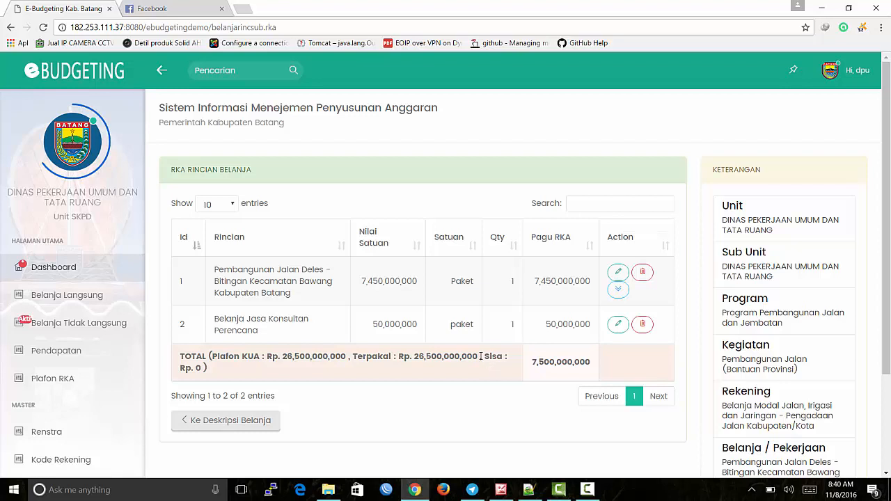
pyautogui.moveTo(589, 360); pyautogui.dragTo(531, 362)
pyautogui.click(437, 424)
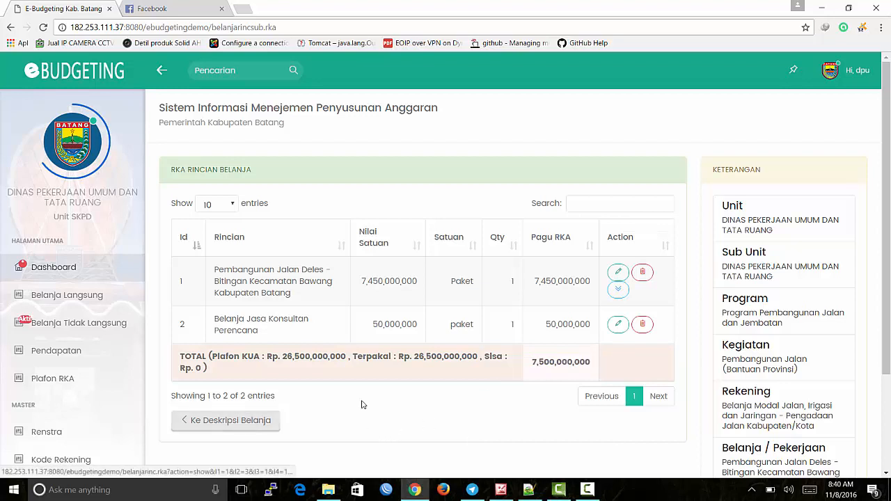
# Step: Navigate back to the program list and open Program Pelayanan Administrasi Perkantoran's empty RKA Kegiatan list
pyautogui.click(247, 428)
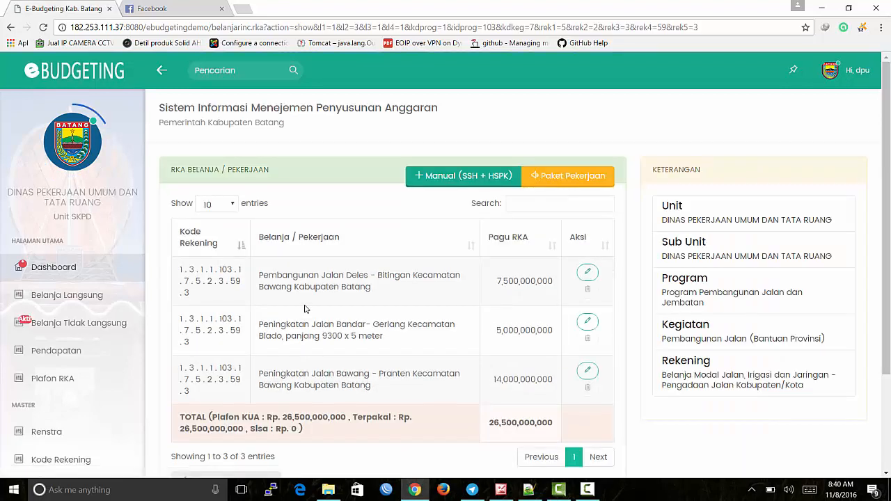
pyautogui.scroll(-1, 304, 309)
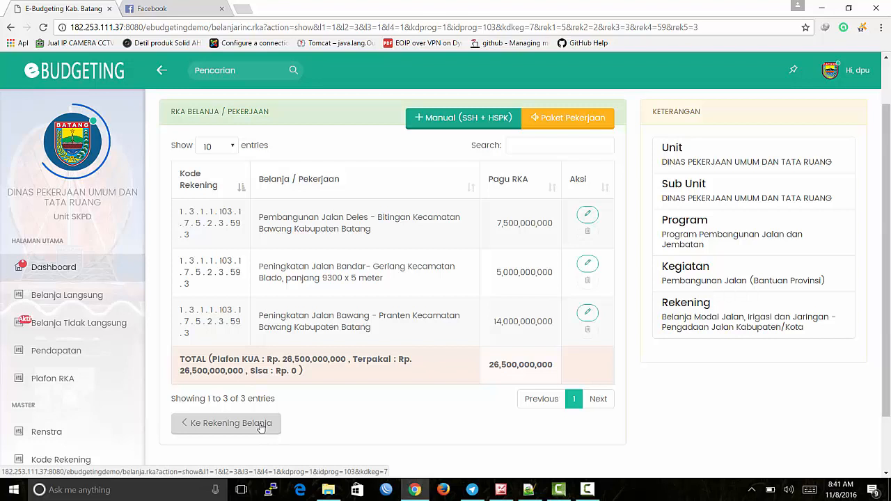
pyautogui.click(261, 426)
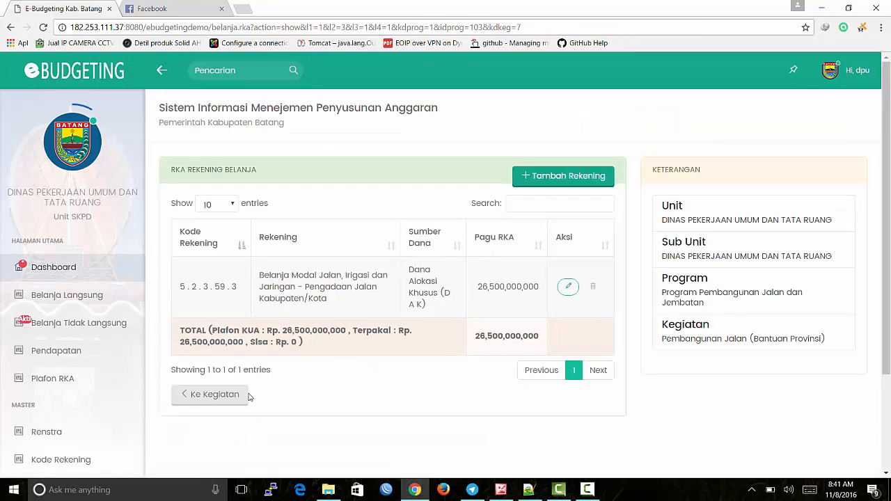
pyautogui.click(234, 401)
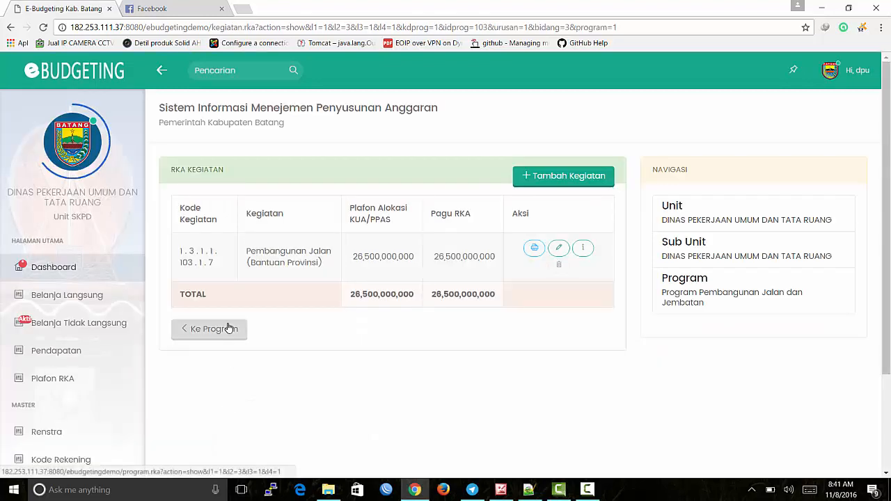
pyautogui.click(228, 328)
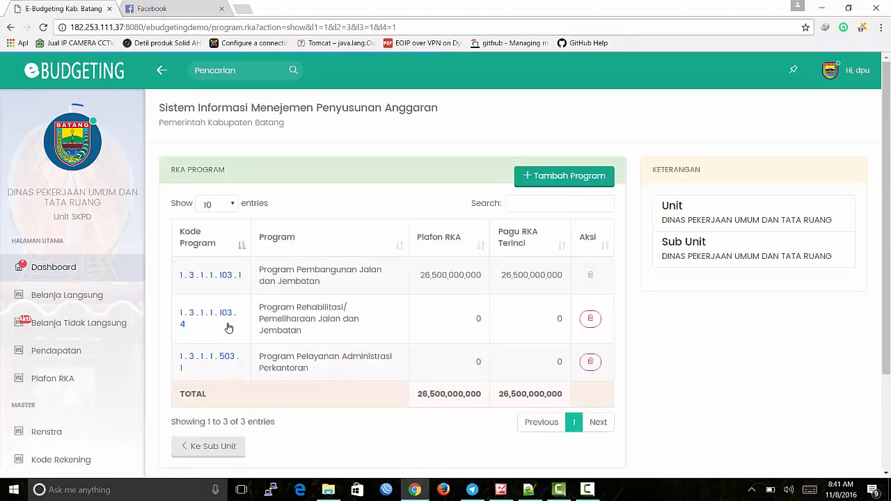
pyautogui.scroll(-1, 230, 331)
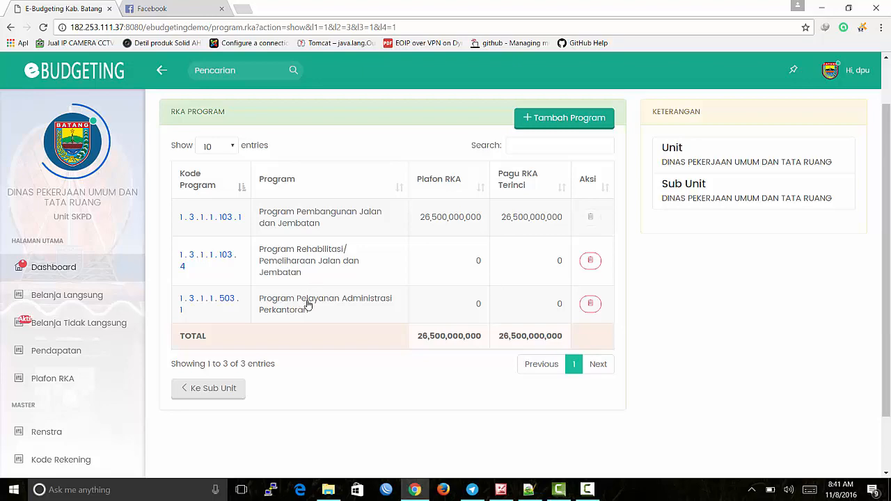
pyautogui.click(308, 305)
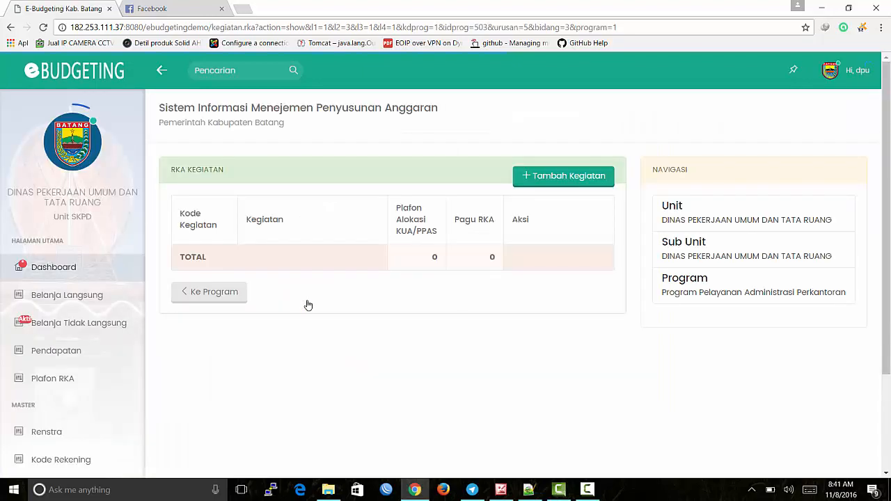
# Step: Add Penyediaan Alat Tulis Kantor from the Renja list, located at Dinas Bina Marga, targeting 'untuk kelancaran administrasi'
pyautogui.click(538, 176)
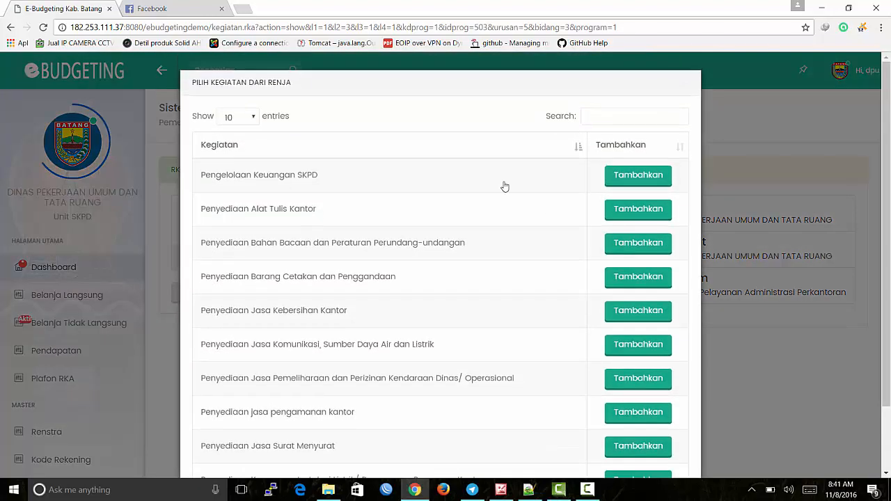
pyautogui.scroll(-1, 341, 198)
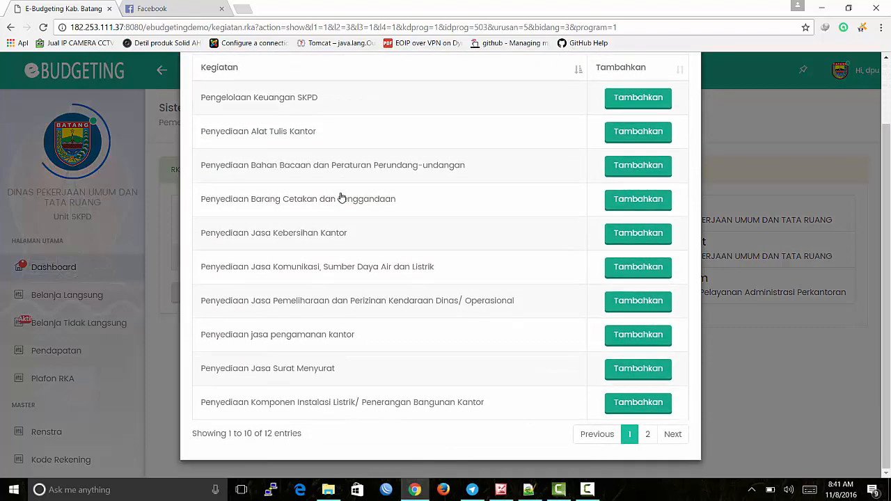
pyautogui.click(622, 143)
pyautogui.scroll(-1, 488, 228)
pyautogui.click(481, 202)
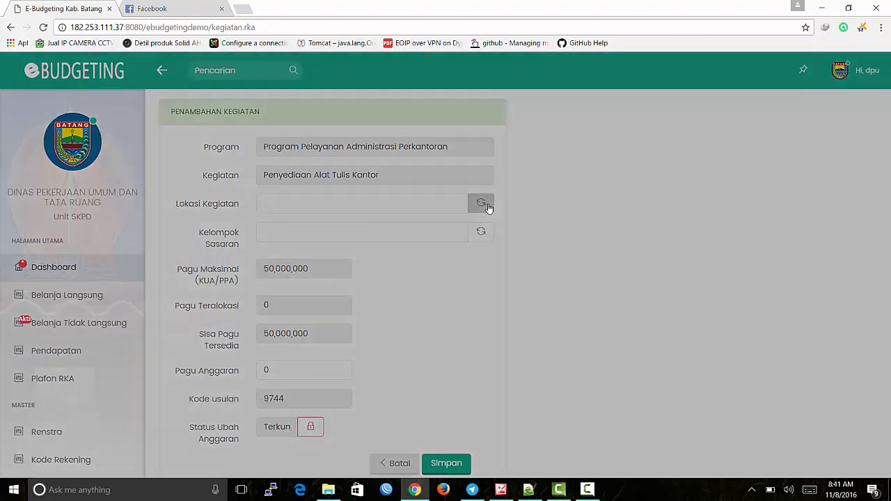
pyautogui.click(573, 182)
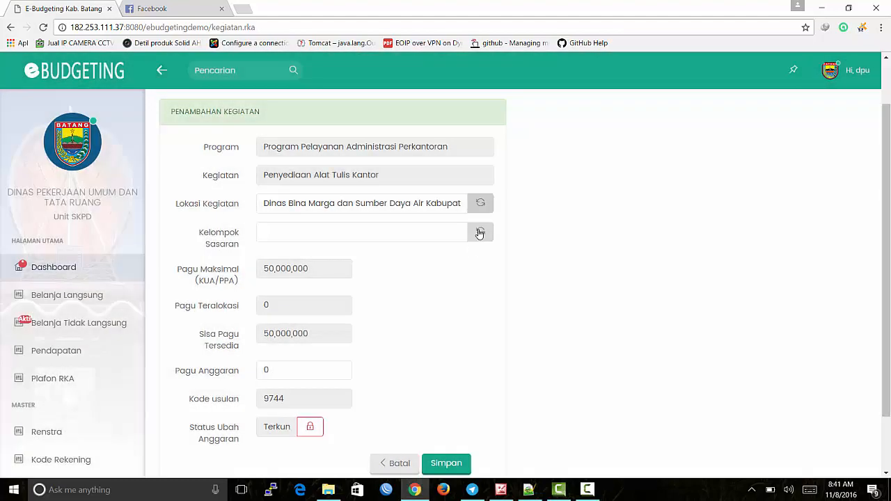
pyautogui.click(481, 231)
pyautogui.click(539, 157)
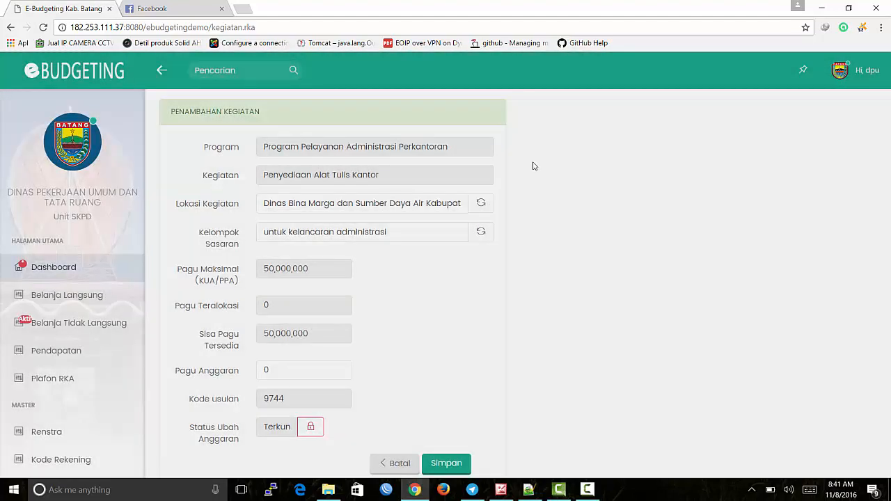
# Step: Set Pagu Anggaran to 50000000, trim the location to 50 characters, and save the activity
pyautogui.click(429, 203)
pyautogui.scroll(-1, 427, 205)
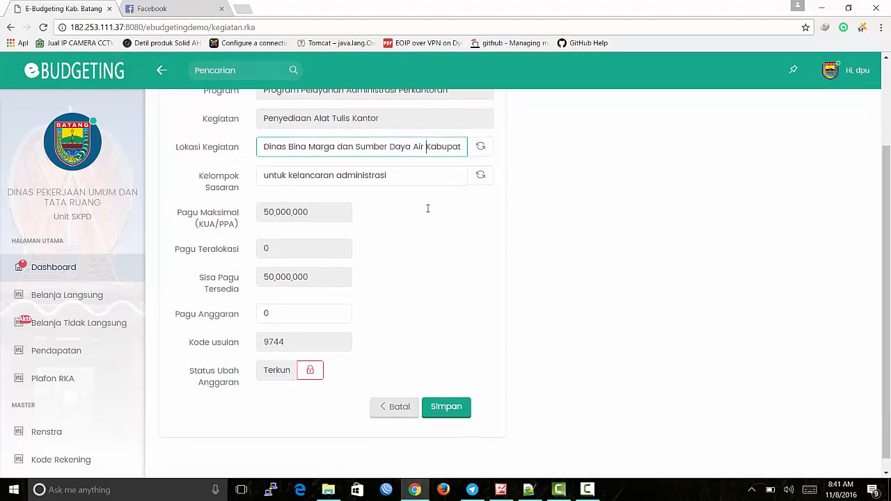
pyautogui.click(287, 312)
pyautogui.write('50')
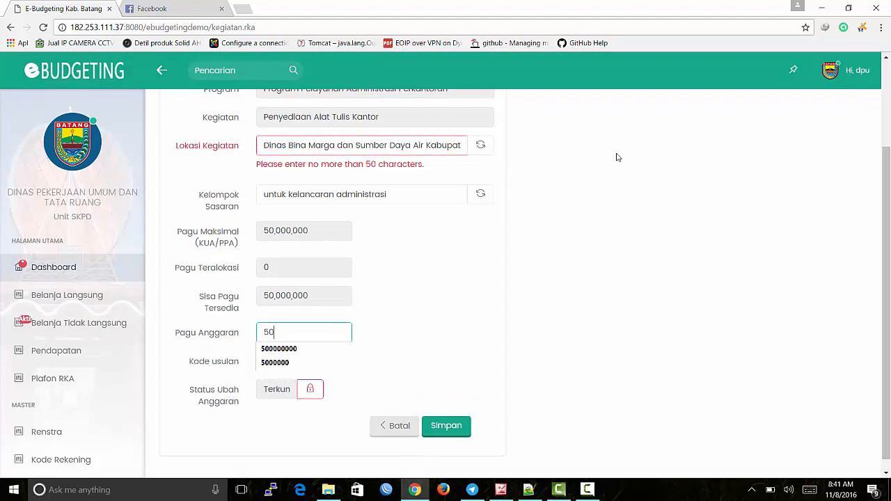
pyautogui.write('000000')
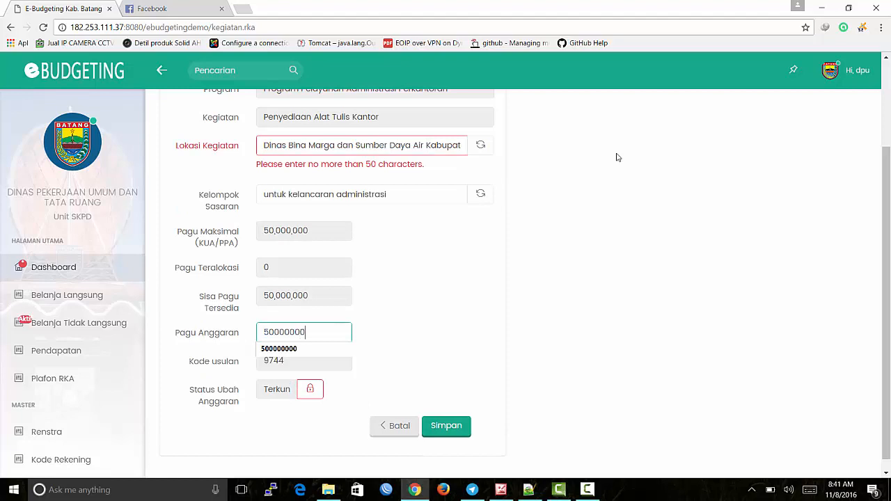
pyautogui.click(396, 348)
pyautogui.click(447, 425)
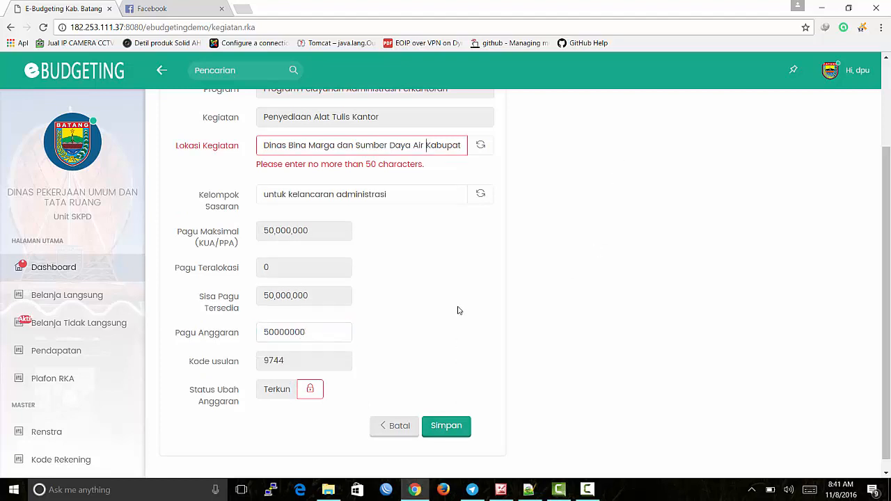
pyautogui.scroll(1, 441, 268)
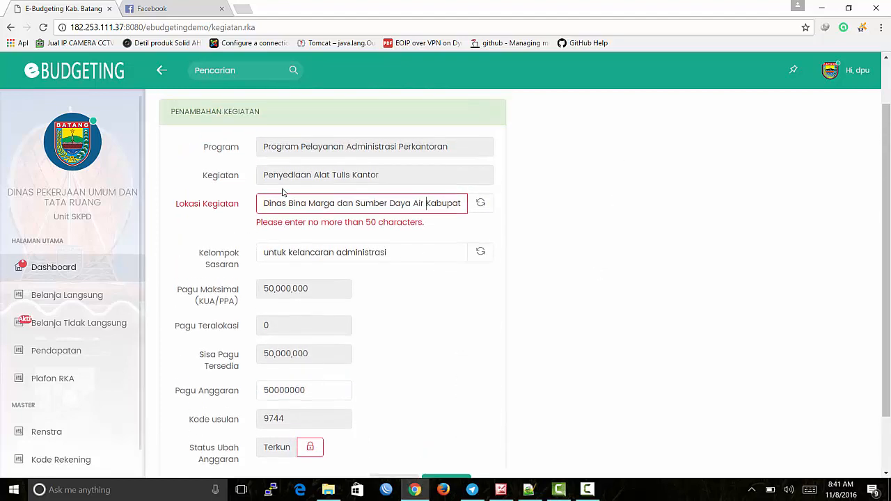
pyautogui.press('Delete')
pyautogui.press('Delete')
pyautogui.press('Delete')
pyautogui.press('Delete')
pyautogui.press('Delete')
pyautogui.press('Delete')
pyautogui.press('Delete')
pyautogui.press('Delete')
pyautogui.press('Delete')
pyautogui.press('Delete')
pyautogui.press('Delete')
pyautogui.press('Delete')
pyautogui.press('Delete')
pyautogui.press('Delete')
pyautogui.press('Delete')
pyautogui.press('Delete')
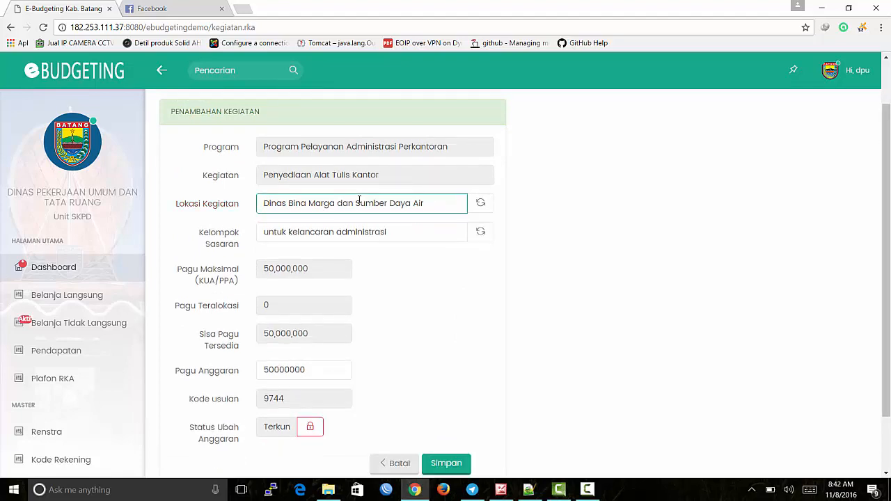
pyautogui.scroll(-1, 376, 219)
pyautogui.click(451, 394)
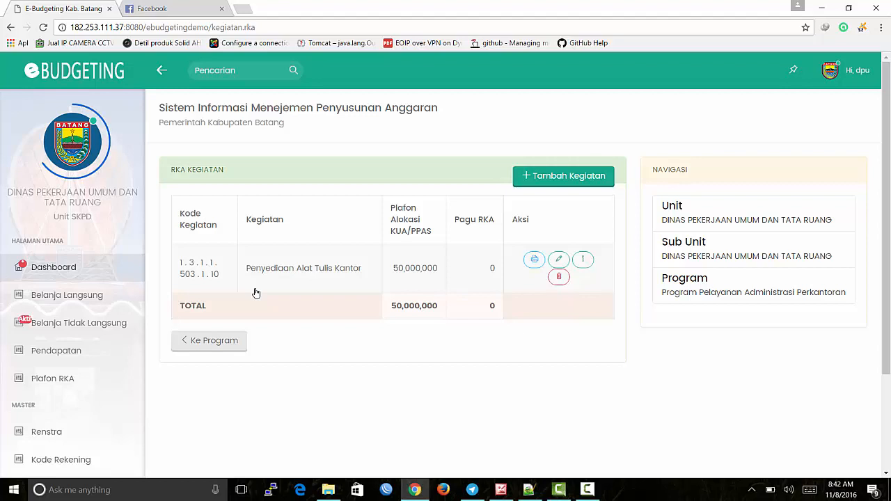
# Step: Open the activity and set the Masukan indicator to 'sejumlah dana' with target 500000 Rp
pyautogui.click(319, 268)
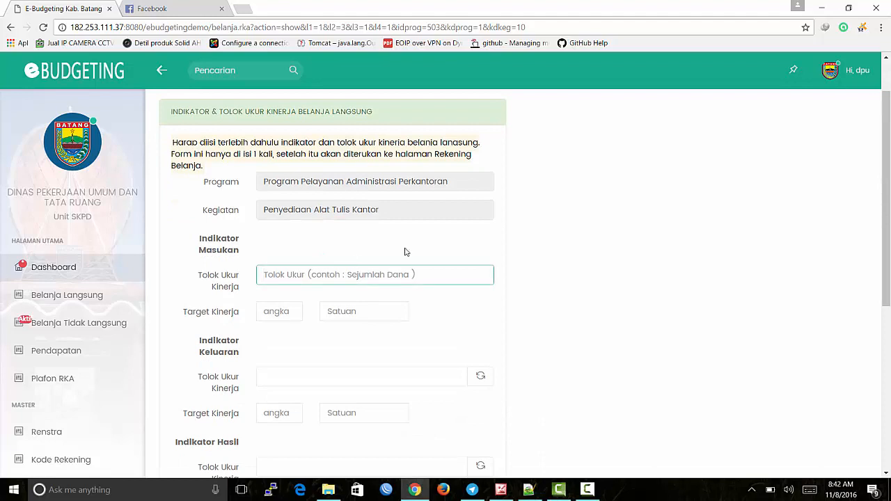
pyautogui.write('sejumlah d')
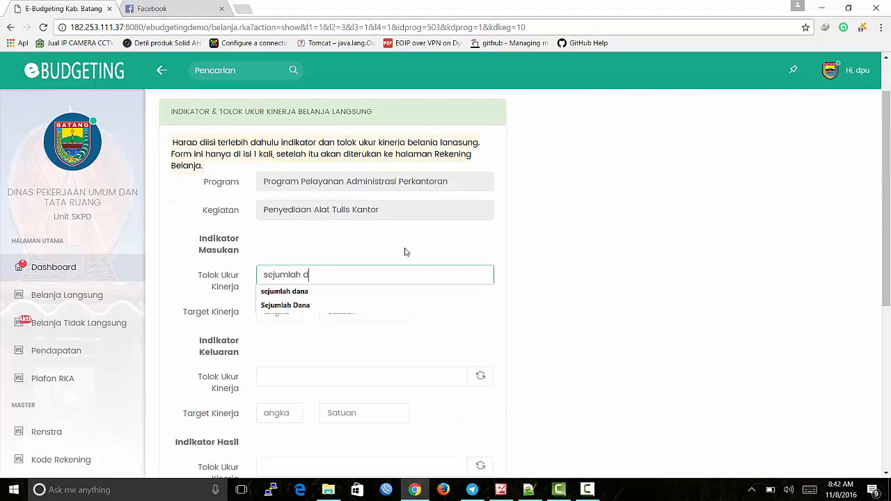
pyautogui.write('ana')
pyautogui.press('Tab')
pyautogui.write('500000')
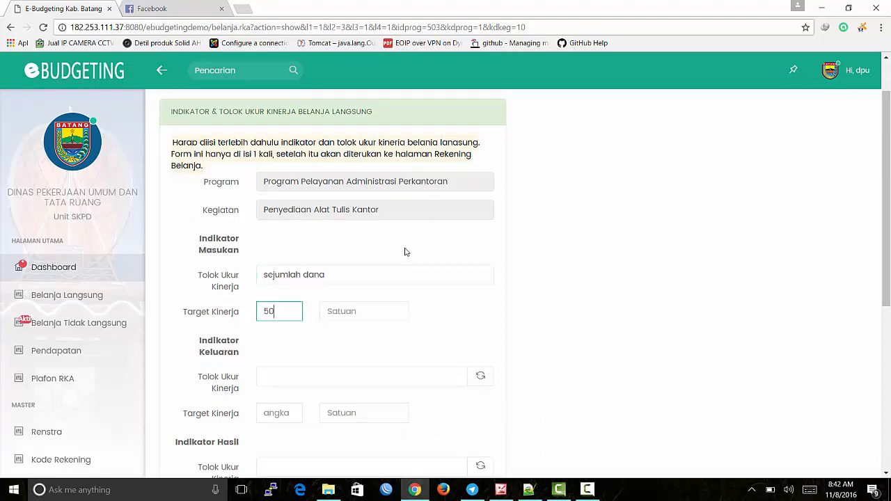
pyautogui.press('Tab')
pyautogui.write('Rp')
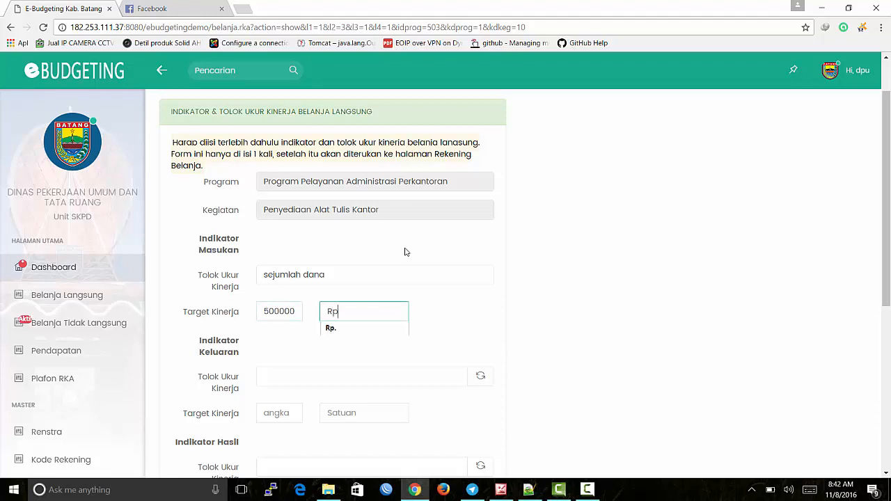
pyautogui.write('.')
# Step: Pick 'untuk kelancaran administrasi' as Keluaran and 'untuk meningkatkan administrasi' as Hasil, then save and continue to accounts
pyautogui.scroll(-1, 439, 300)
pyautogui.click(480, 319)
pyautogui.click(537, 180)
pyautogui.scroll(-2, 464, 308)
pyautogui.click(481, 291)
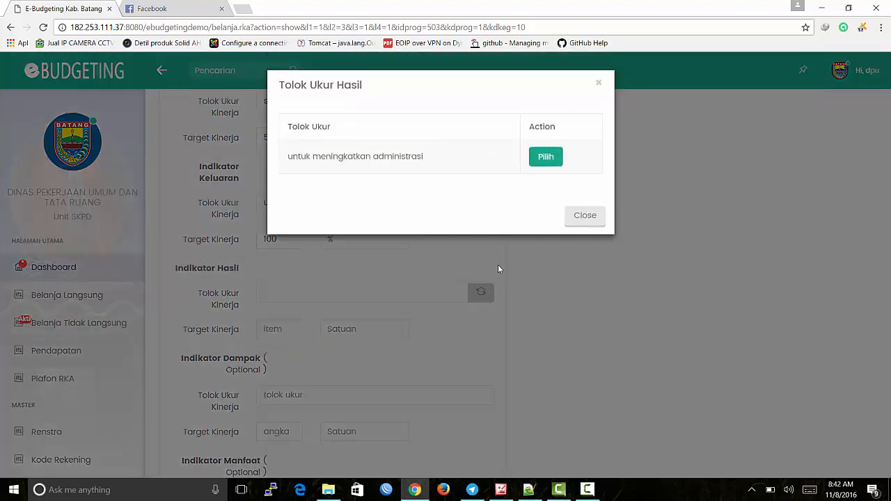
pyautogui.click(540, 153)
pyautogui.scroll(-2, 503, 216)
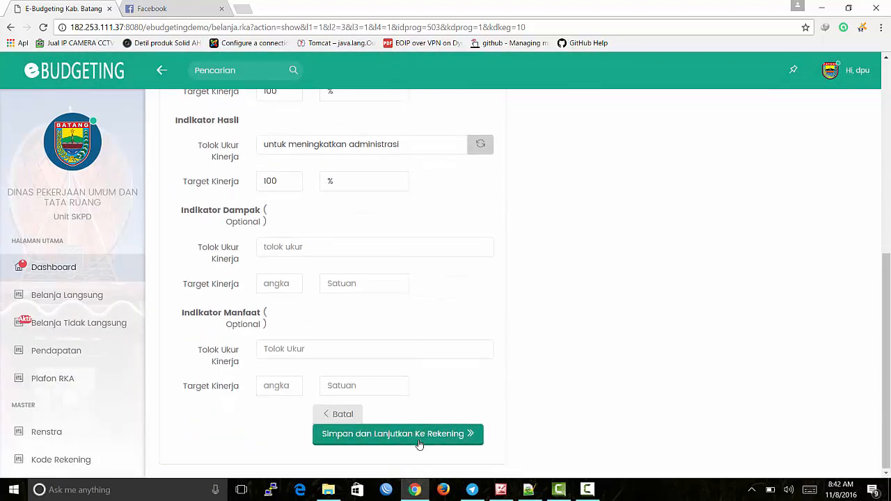
pyautogui.click(419, 435)
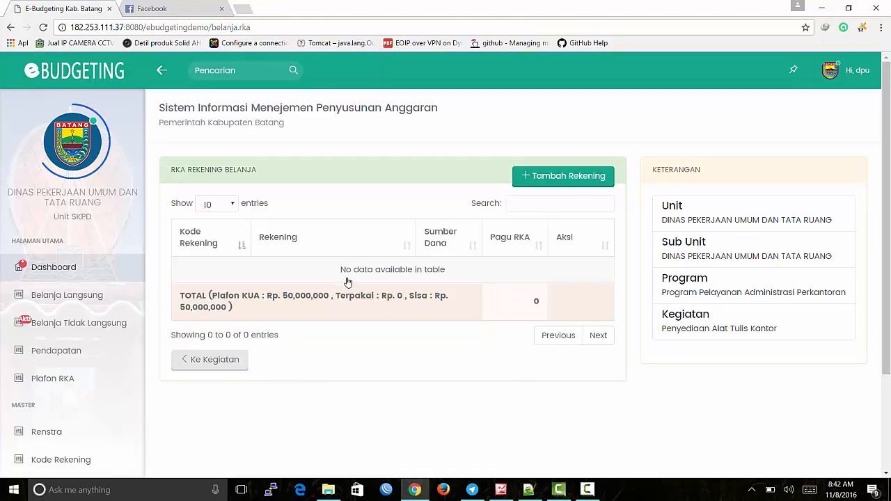
# Step: Add account 5.2.2.1.1 Belanja Alat Tulis Kantor from Belanja Barang dan Jasa › Belanja Bahan Pakai Habis
pyautogui.click(578, 186)
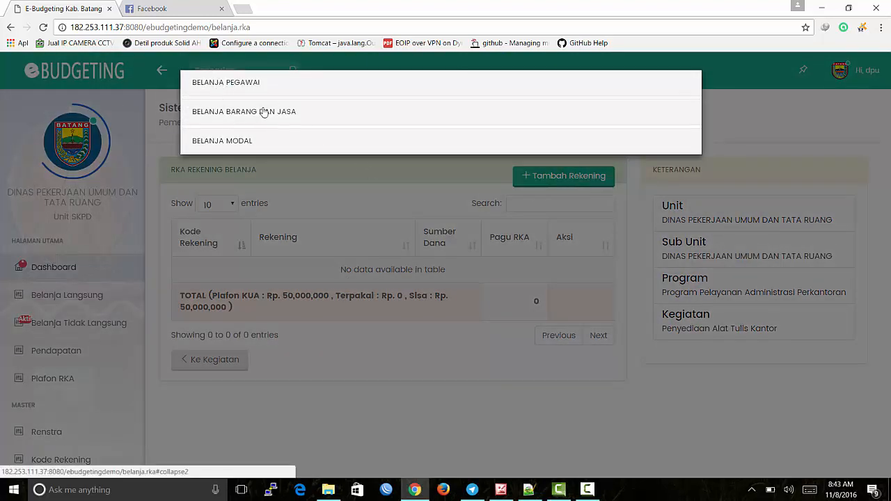
pyautogui.click(264, 113)
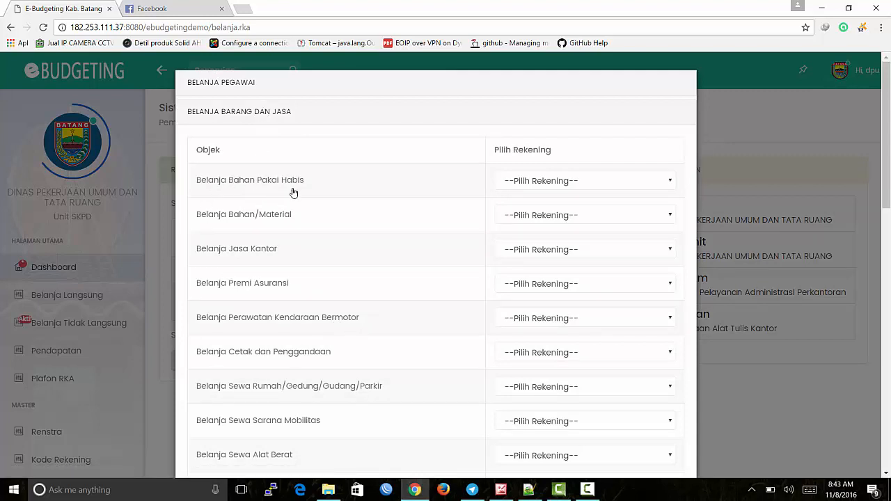
pyautogui.click(566, 182)
pyautogui.click(618, 212)
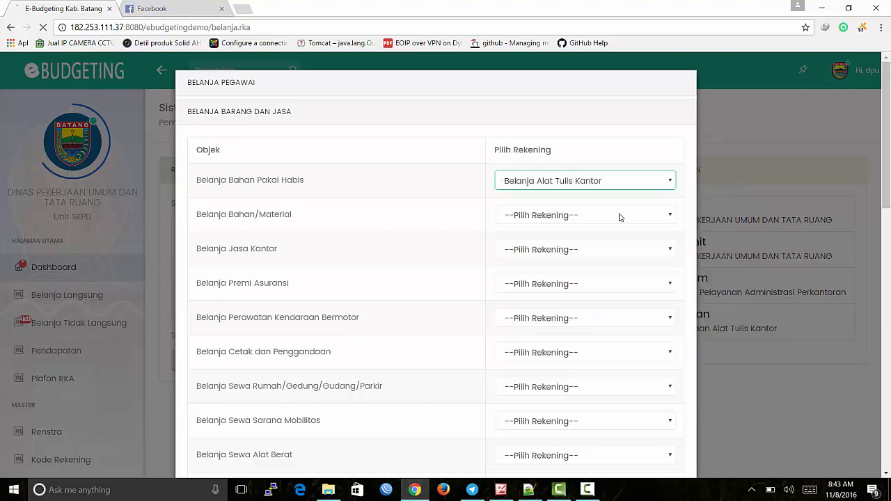
pyautogui.click(462, 332)
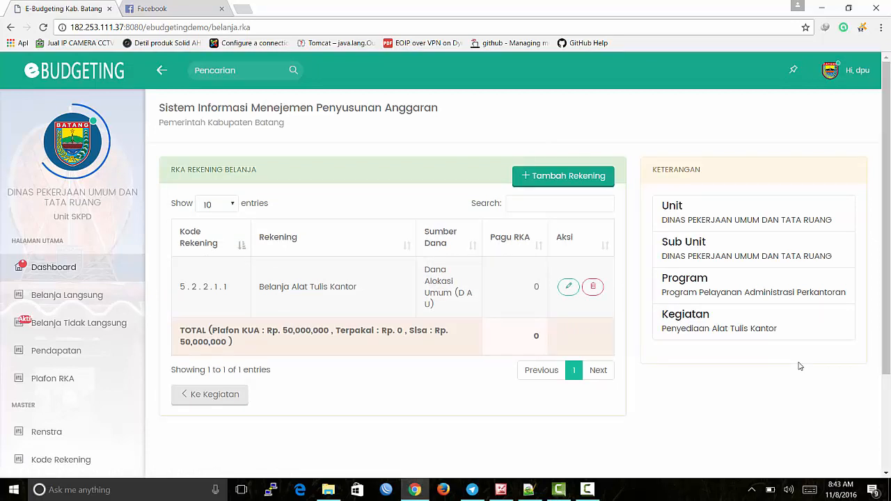
# Step: Add a manual (SSH + HSPK) spending description 'Belanja ATK' under Belanja Alat Tulis Kantor
pyautogui.click(303, 291)
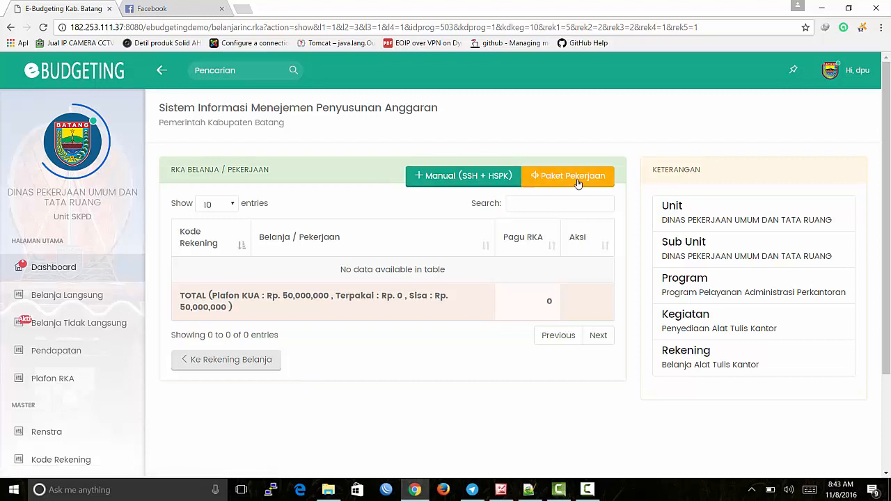
pyautogui.click(465, 187)
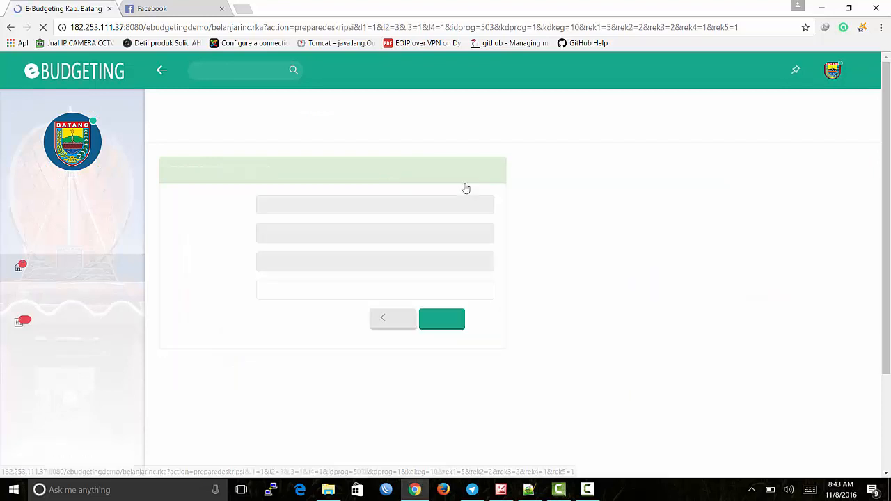
pyautogui.click(340, 293)
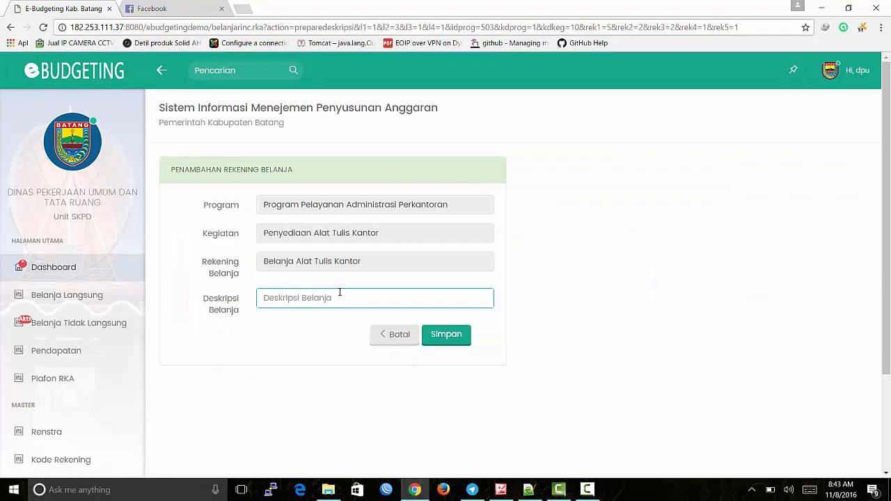
pyautogui.write('Belanja ATK')
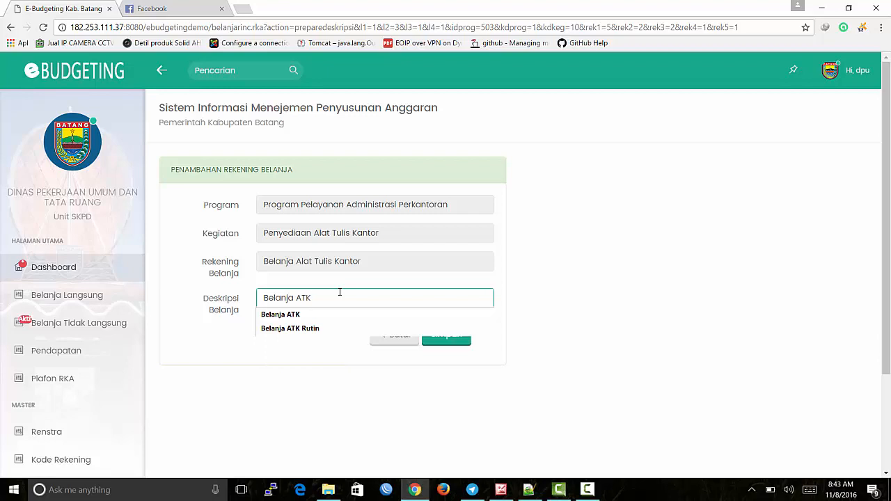
pyautogui.click(478, 317)
pyautogui.click(446, 343)
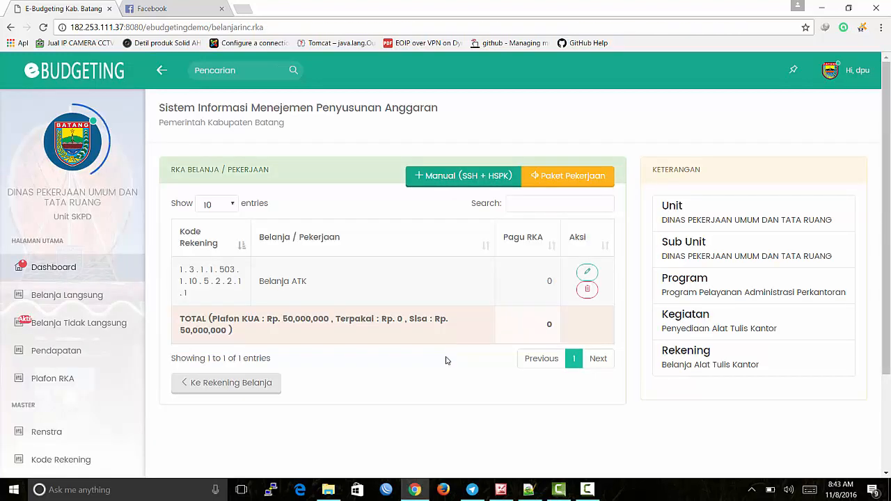
# Step: Open the Belanja ATK item's detail page
pyautogui.scroll(-1, 446, 352)
pyautogui.scroll(1, 447, 360)
pyautogui.click(298, 283)
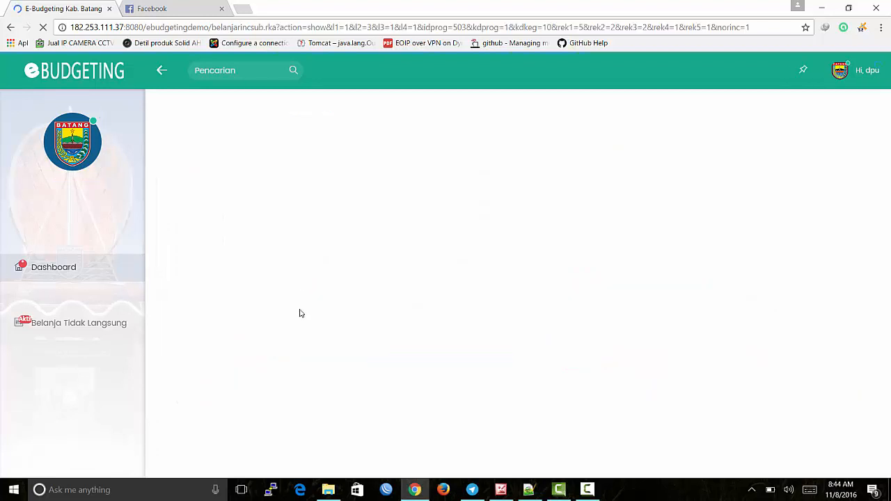
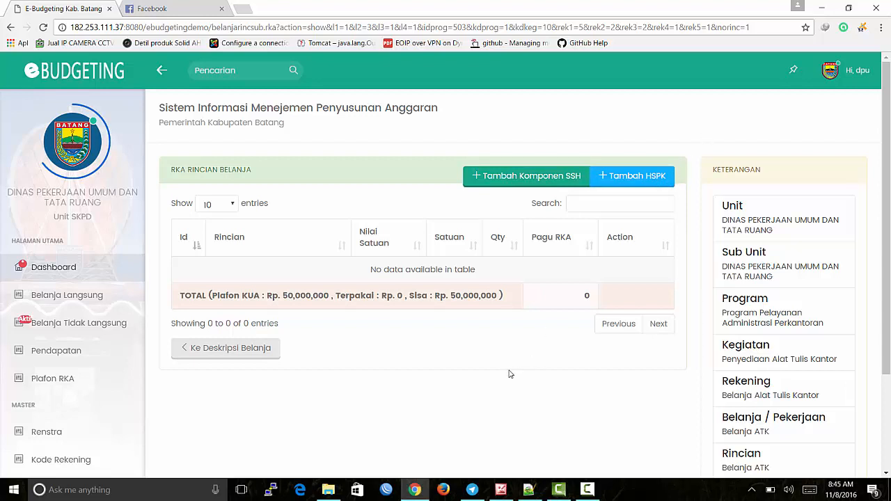
# Step: Open the SSH component catalogue and scroll through its list
pyautogui.click(537, 179)
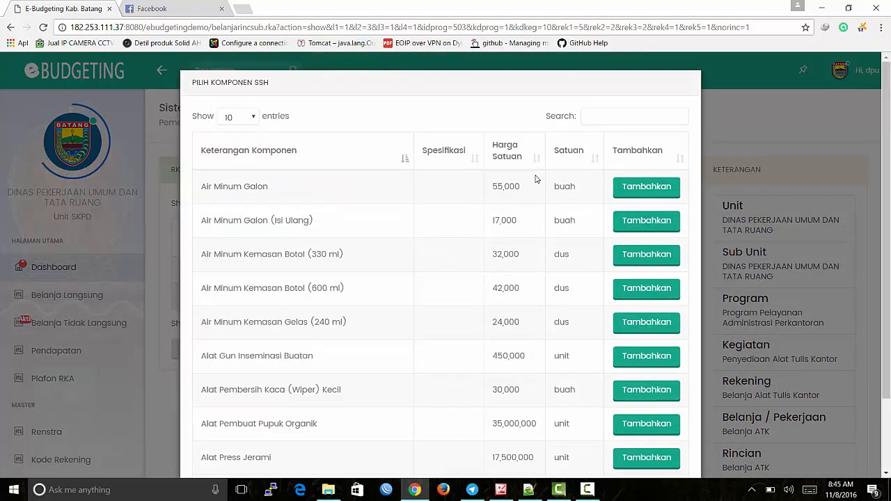
pyautogui.scroll(-2, 536, 179)
pyautogui.scroll(2, 536, 180)
pyautogui.scroll(-2, 537, 182)
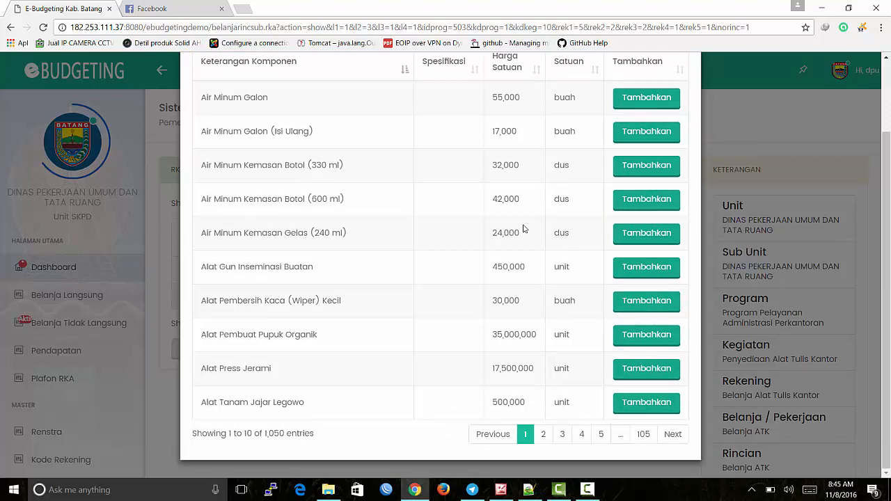
pyautogui.scroll(2, 465, 262)
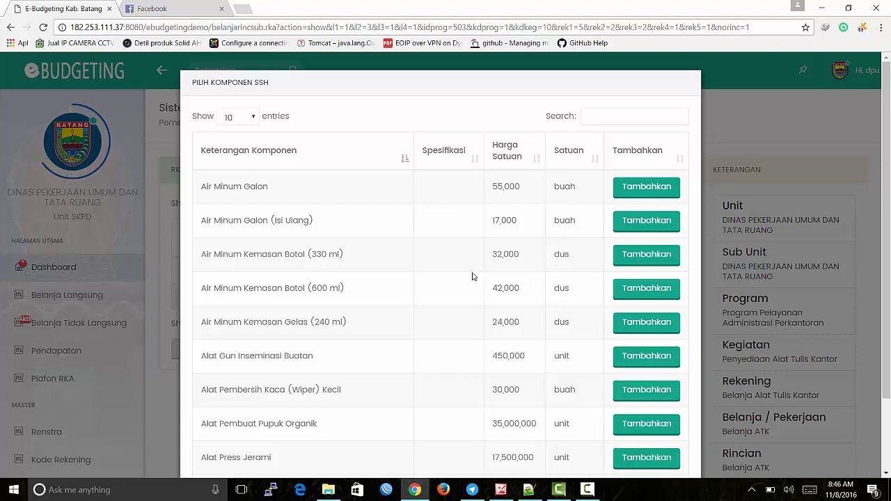
pyautogui.scroll(-2, 472, 276)
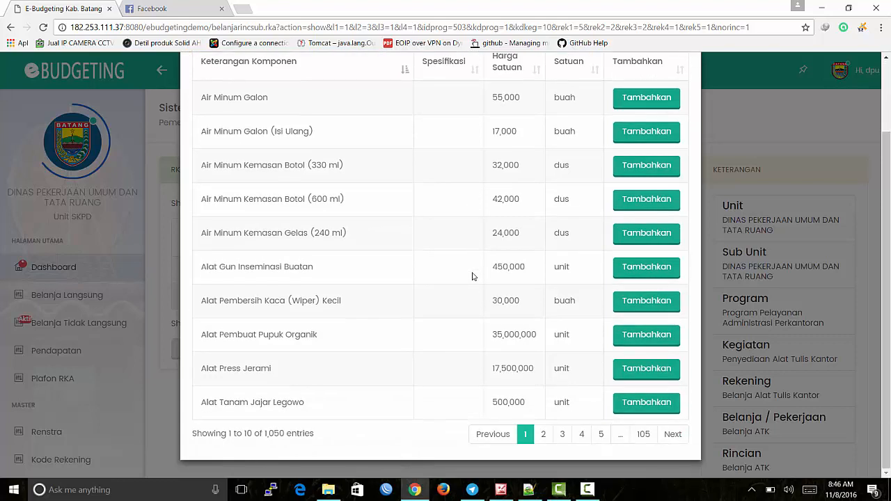
pyautogui.scroll(2, 473, 276)
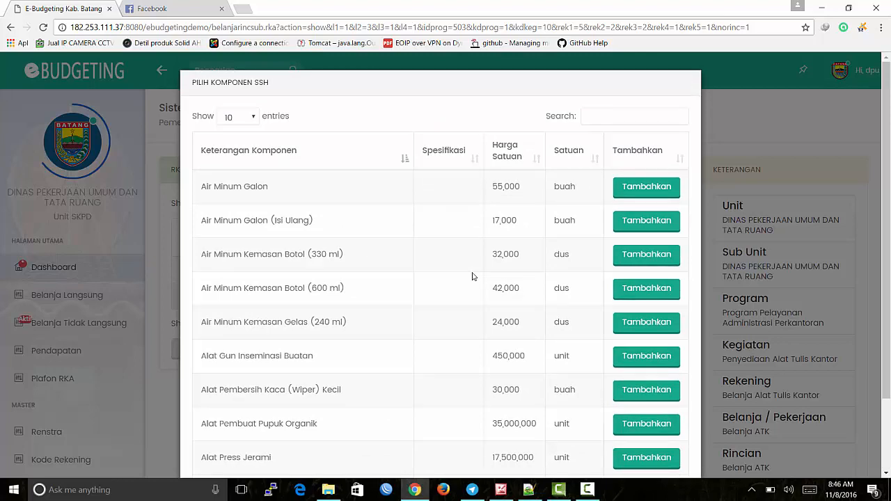
pyautogui.scroll(-2, 472, 277)
pyautogui.scroll(2, 422, 305)
# Step: Filter the SSH catalogue by 'kertas' and show page 2 of the matches
pyautogui.click(617, 115)
pyautogui.write('kertas')
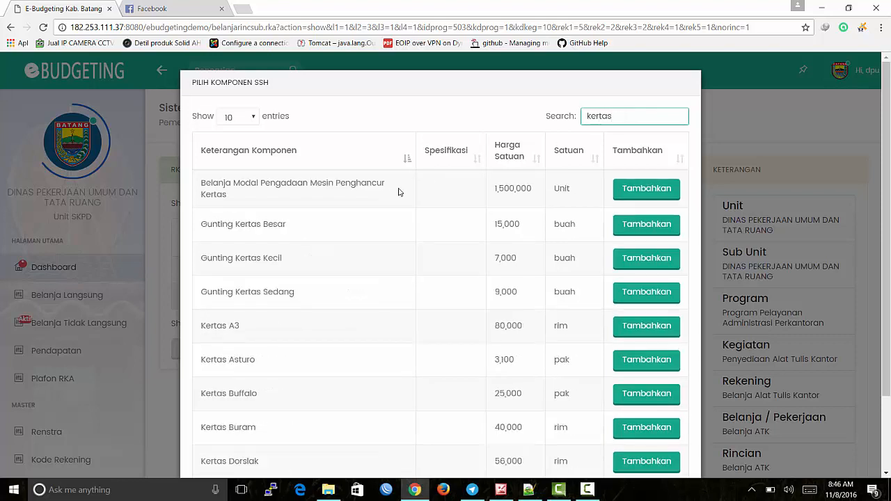
pyautogui.scroll(-3, 271, 206)
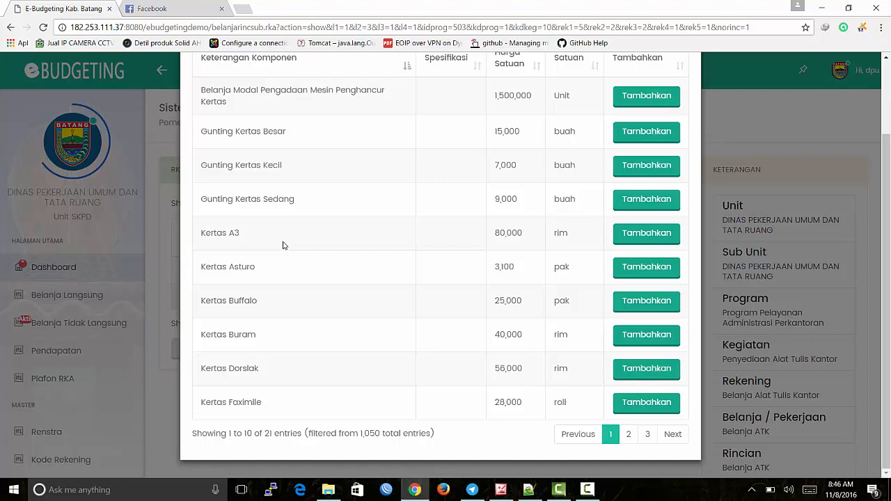
pyautogui.scroll(3, 283, 246)
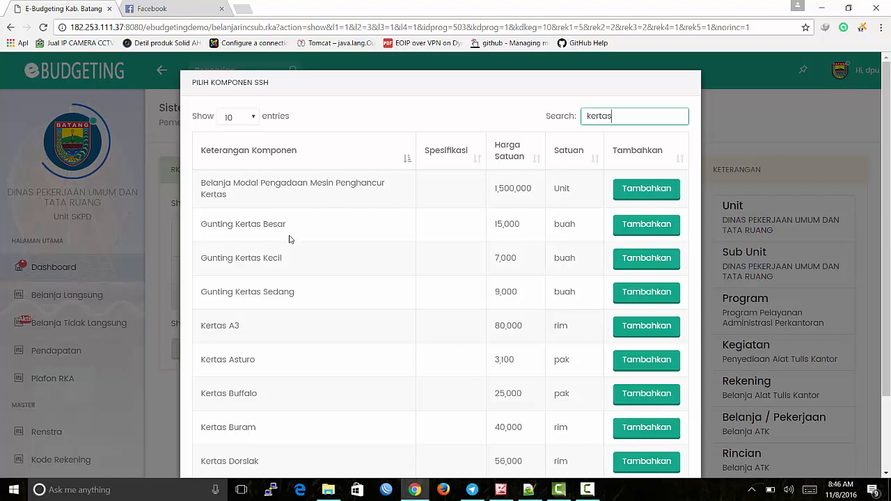
pyautogui.scroll(-2, 304, 263)
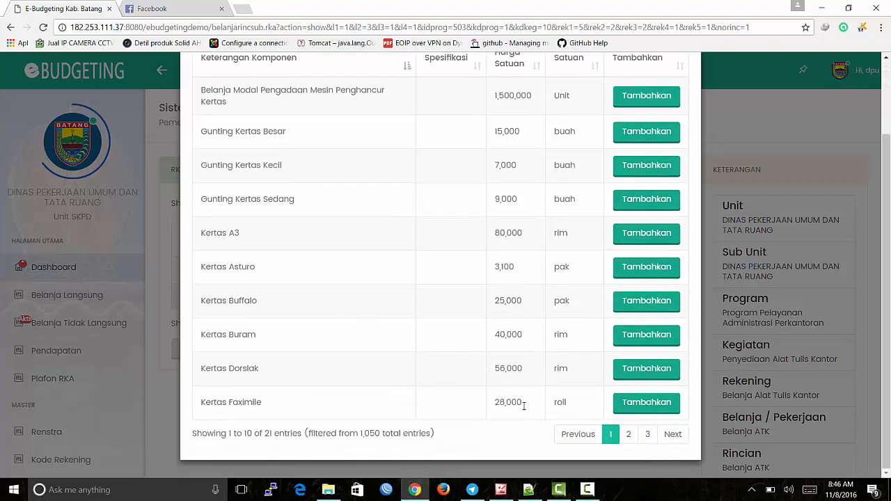
pyautogui.click(629, 433)
pyautogui.scroll(2, 363, 362)
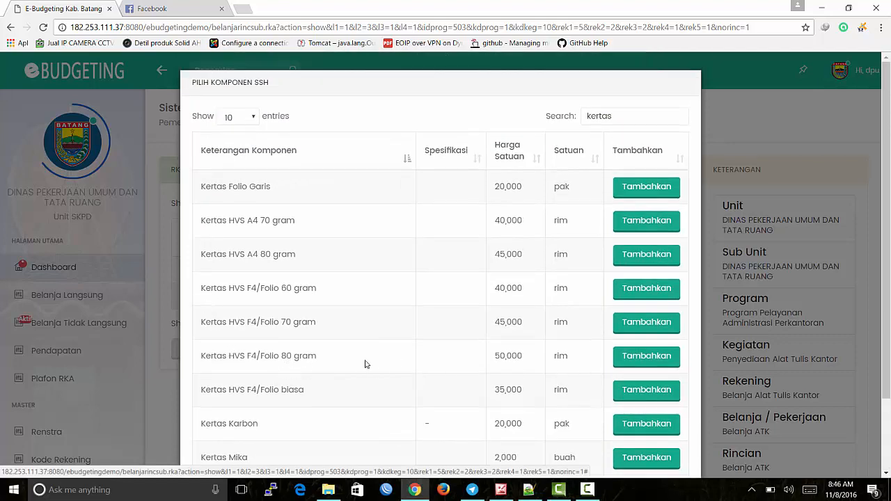
# Step: Add Kertas HVS F4/Folio 80 gram with quantity 15 and save the spending line
pyautogui.click(654, 357)
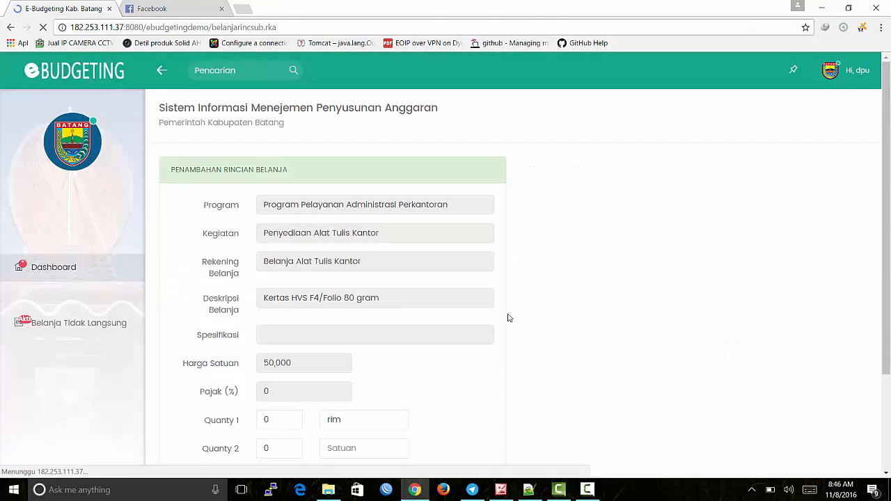
pyautogui.scroll(-2, 507, 317)
pyautogui.doubleClick(279, 305)
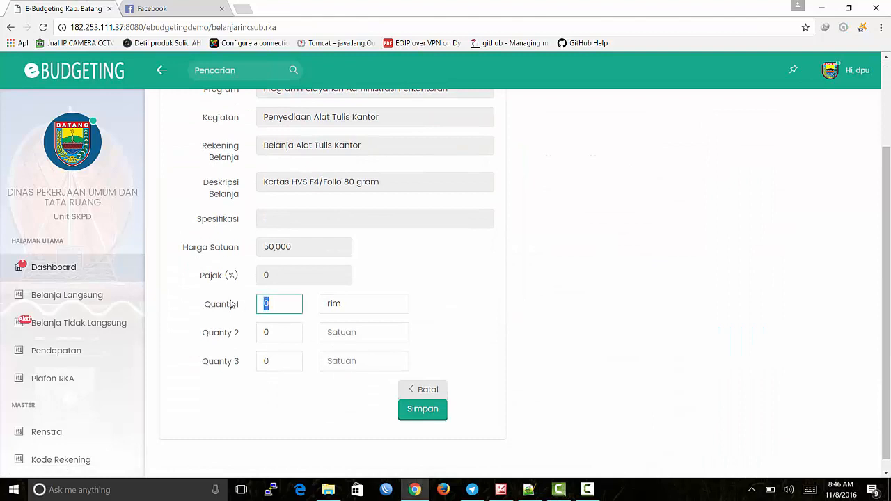
pyautogui.write('15')
pyautogui.click(412, 297)
pyautogui.scroll(1, 411, 297)
pyautogui.scroll(-1, 411, 297)
pyautogui.scroll(2, 379, 284)
pyautogui.scroll(-2, 379, 284)
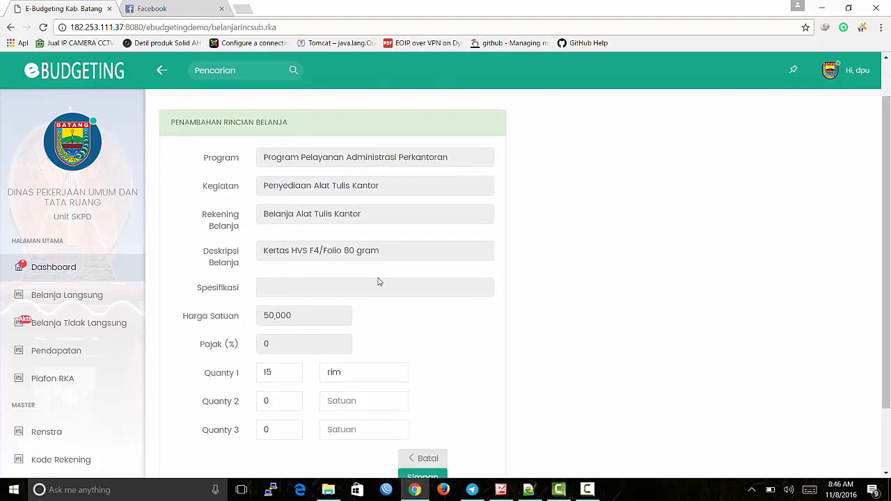
pyautogui.click(279, 300)
pyautogui.click(460, 316)
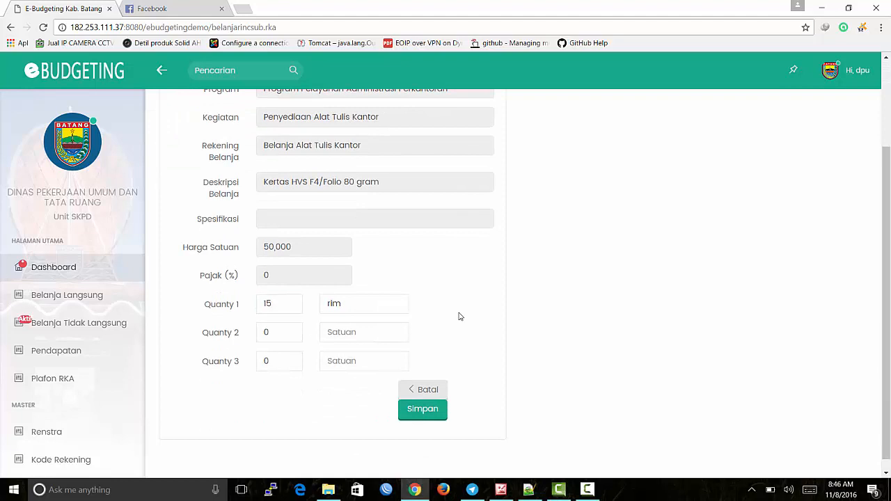
pyautogui.click(427, 417)
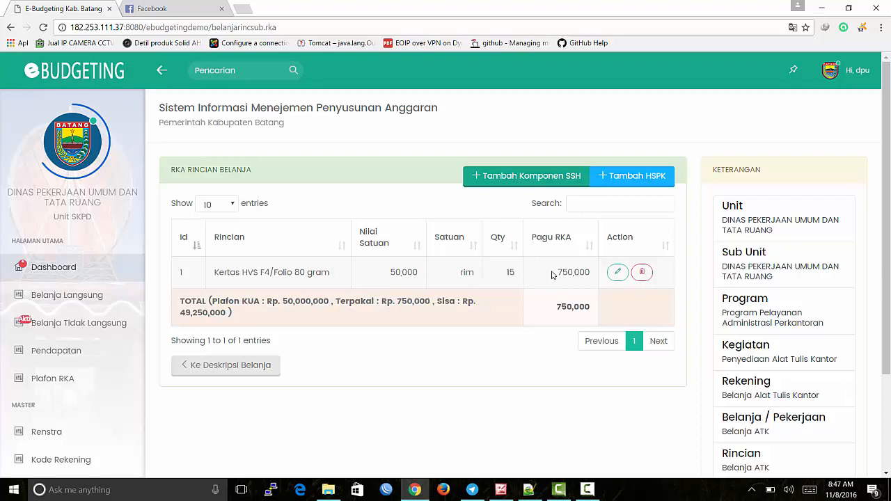
# Step: Review the 750,000 Pagu RKA, 50,000,000 KUA ceiling, 750,000 used and 49,250,000 remaining
pyautogui.moveTo(552, 275); pyautogui.dragTo(576, 273)
pyautogui.moveTo(283, 303); pyautogui.dragTo(336, 305)
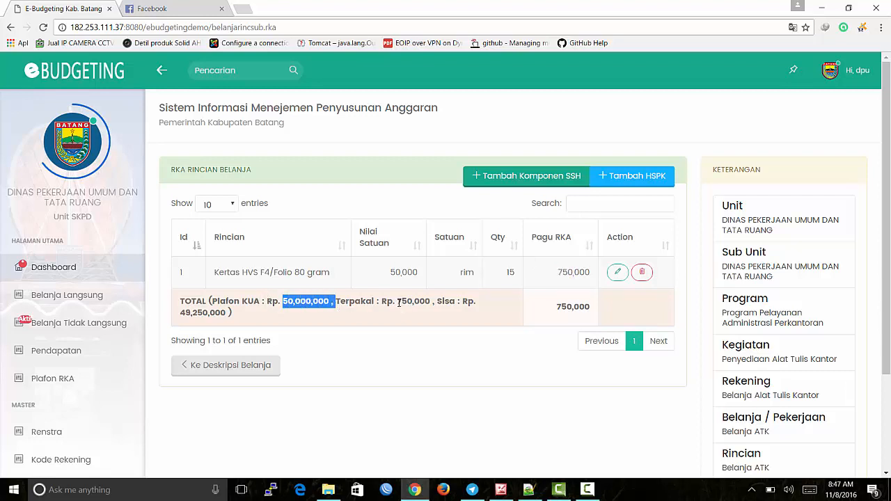
pyautogui.moveTo(397, 302); pyautogui.dragTo(431, 302)
pyautogui.moveTo(179, 313); pyautogui.dragTo(230, 314)
pyautogui.click(376, 325)
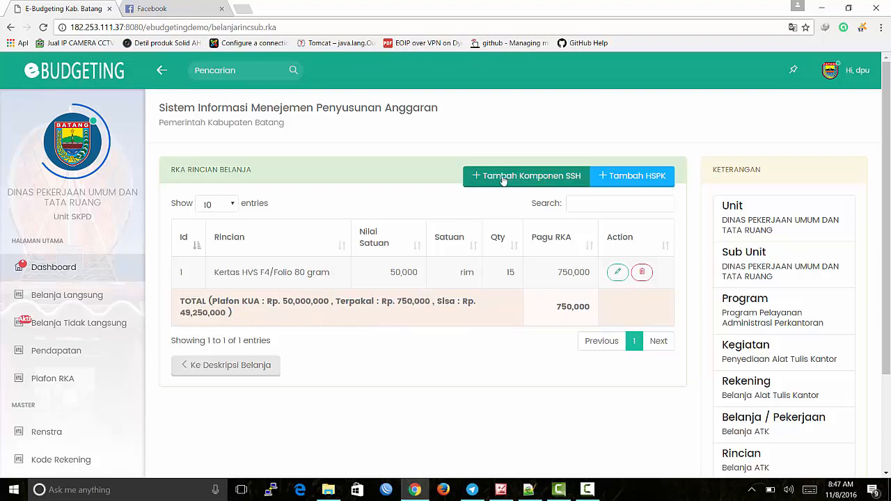
# Step: Search 'pens' in the SSH catalogue and save Pensil 2B with quantity 1000
pyautogui.click(529, 175)
pyautogui.click(608, 118)
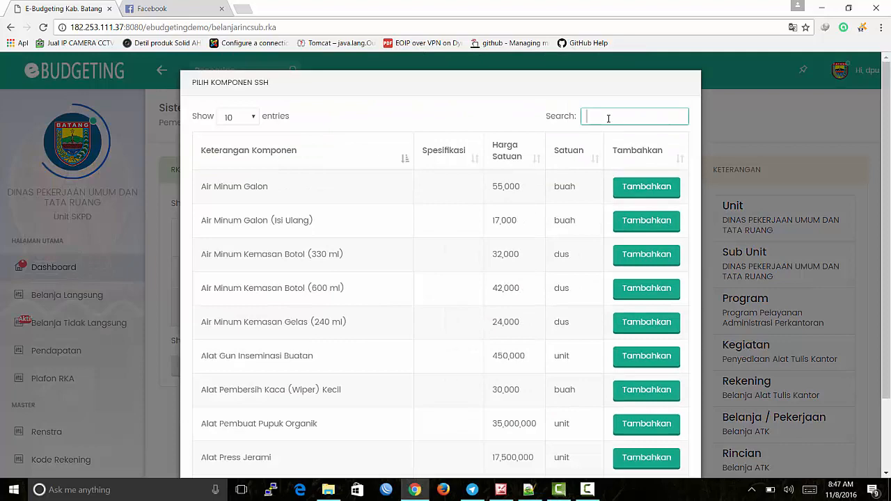
pyautogui.write('pen')
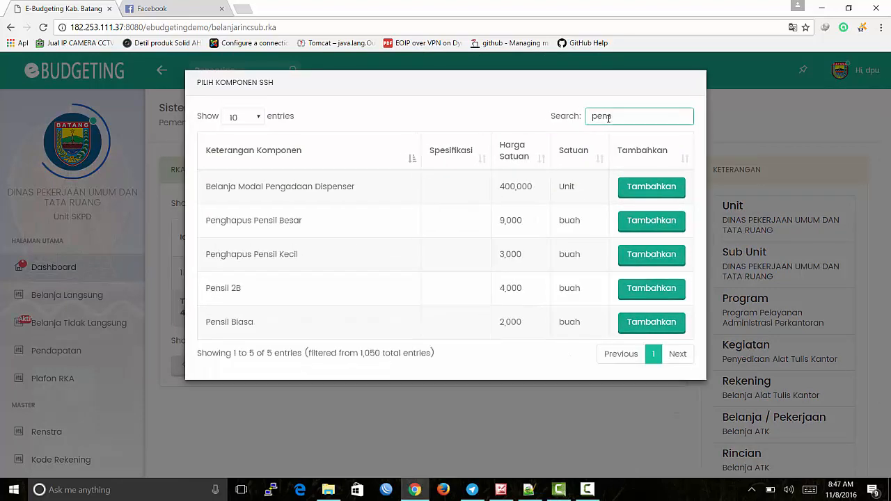
pyautogui.write('s')
pyautogui.click(652, 289)
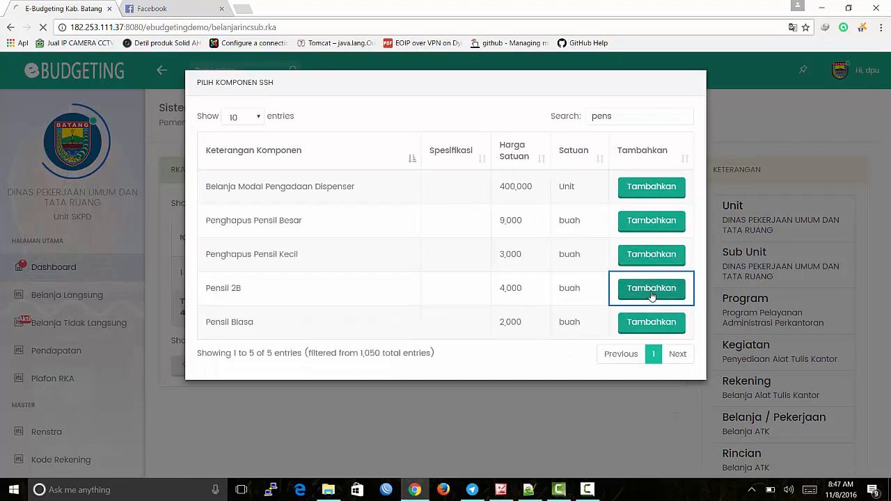
pyautogui.click(213, 425)
pyautogui.hotkey('ctrl', 'a')
pyautogui.write('1000')
pyautogui.scroll(-3, 425, 331)
pyautogui.click(424, 401)
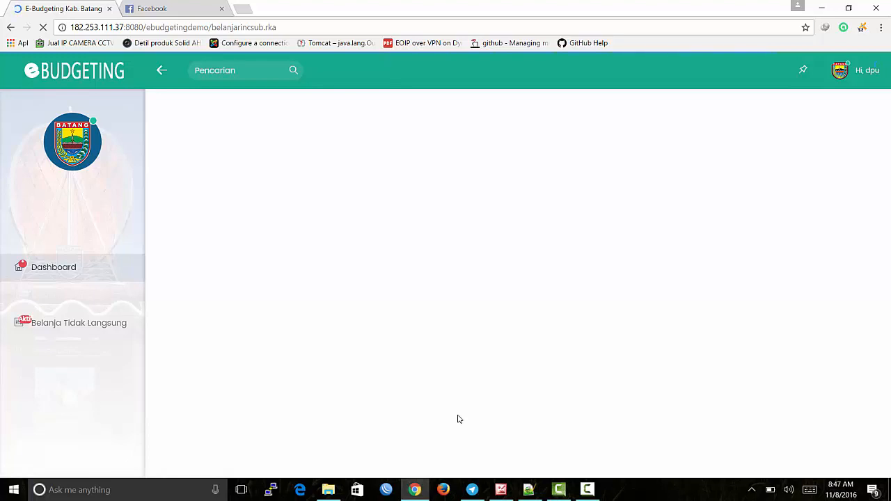
pyautogui.scroll(-1, 458, 419)
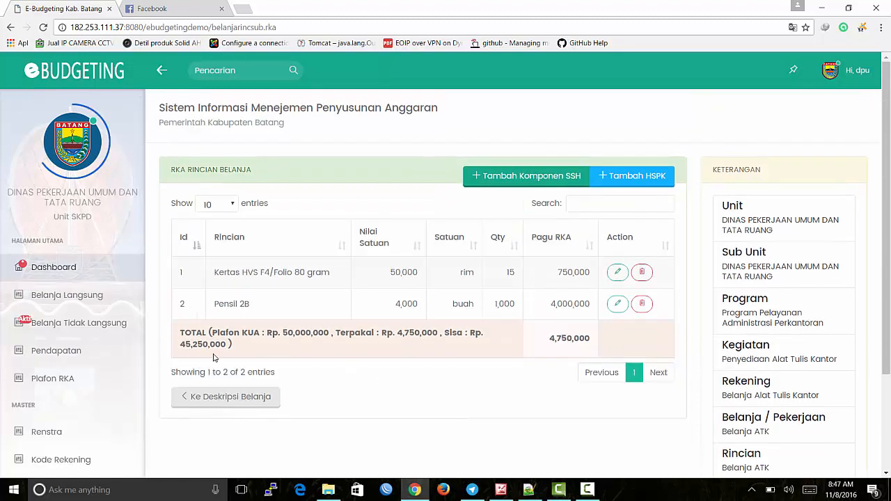
# Step: Add Alat Gun Inseminasi Buatan from the SSH catalogue and try saving it with quantity 1000
pyautogui.click(533, 177)
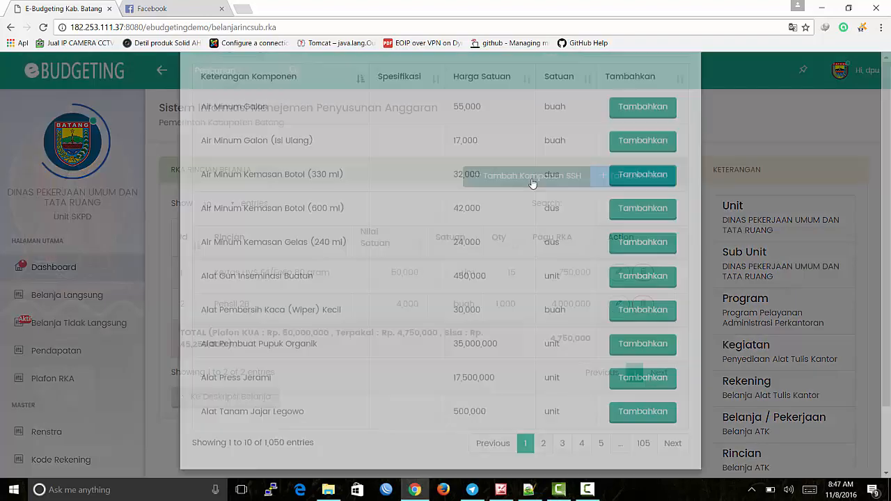
pyautogui.click(599, 121)
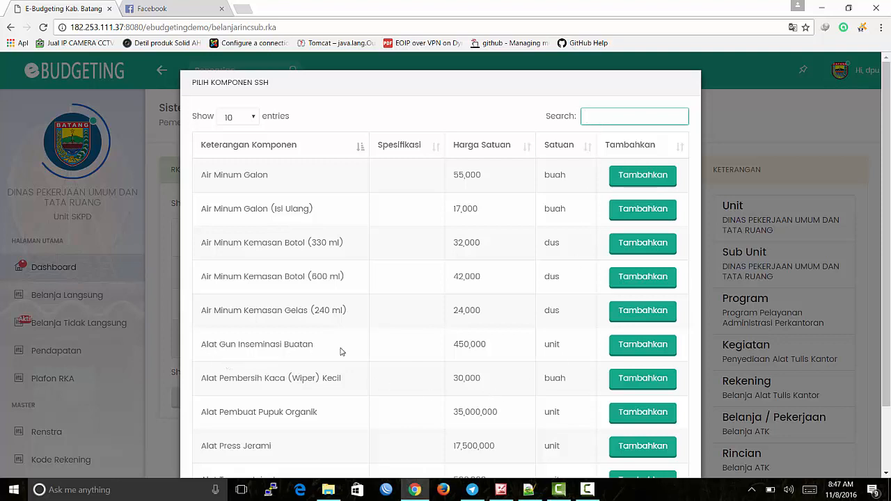
pyautogui.click(653, 352)
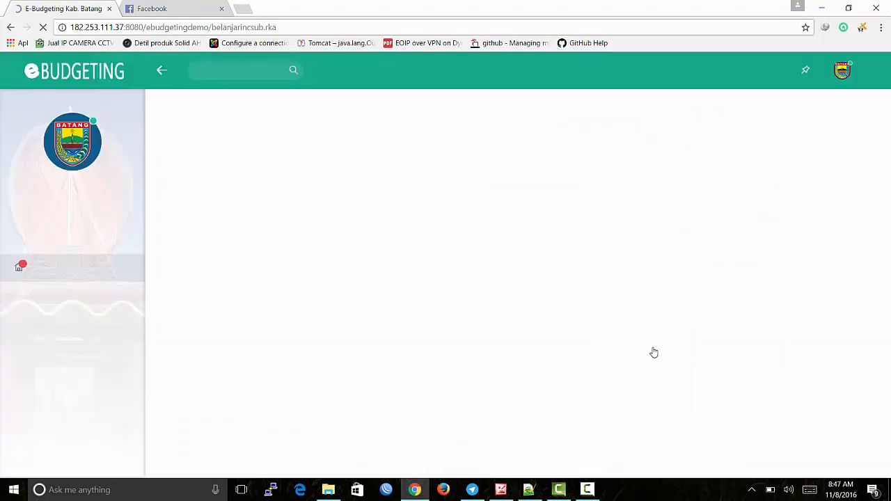
pyautogui.scroll(-2, 417, 337)
pyautogui.moveTo(274, 307); pyautogui.dragTo(176, 290)
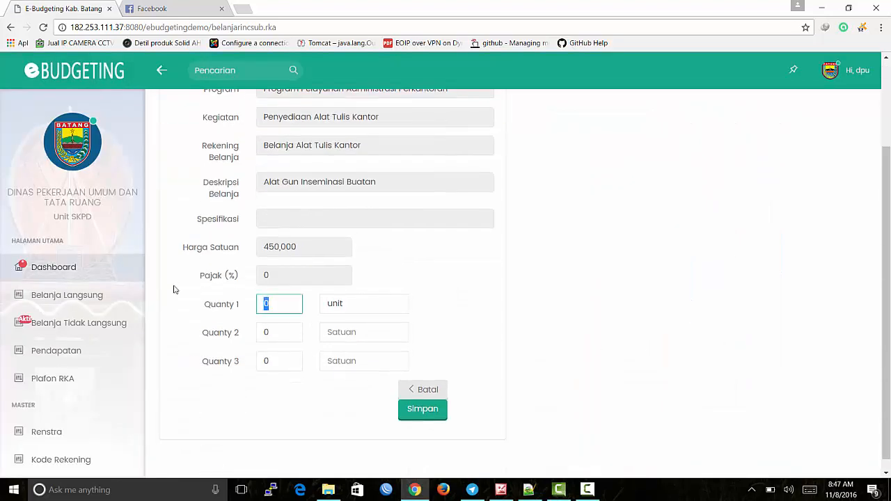
pyautogui.write('1000')
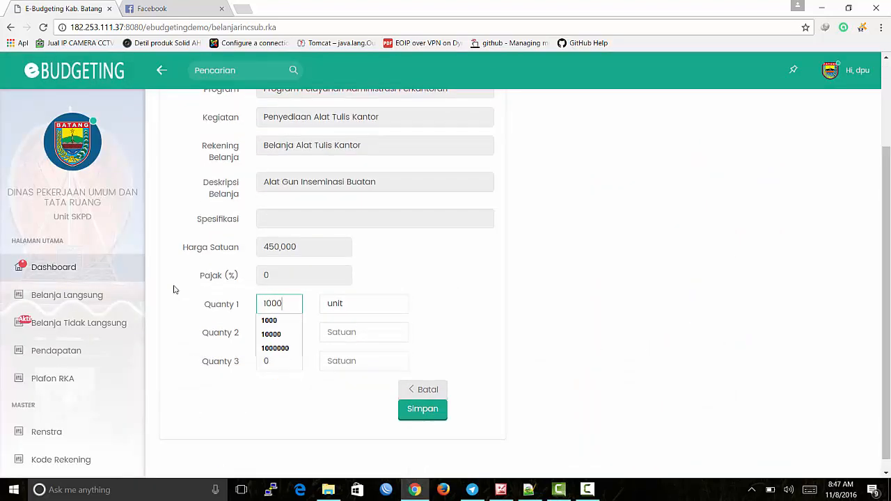
pyautogui.click(423, 411)
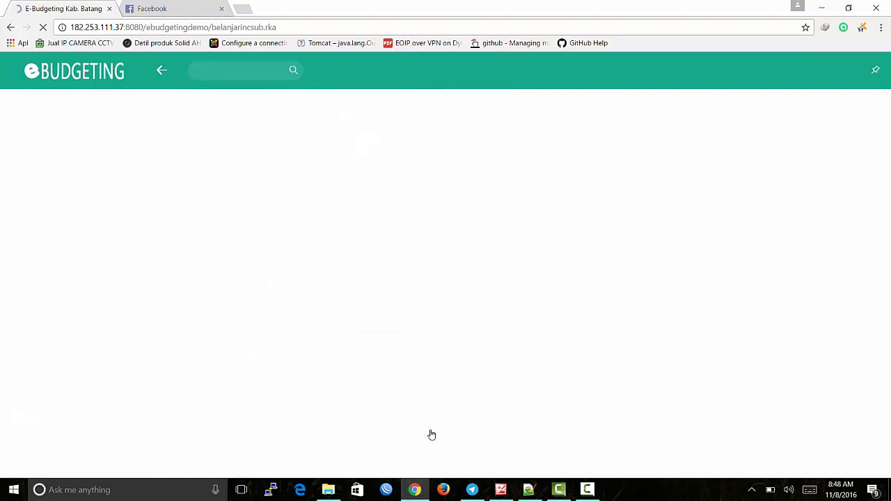
pyautogui.scroll(-2, 415, 378)
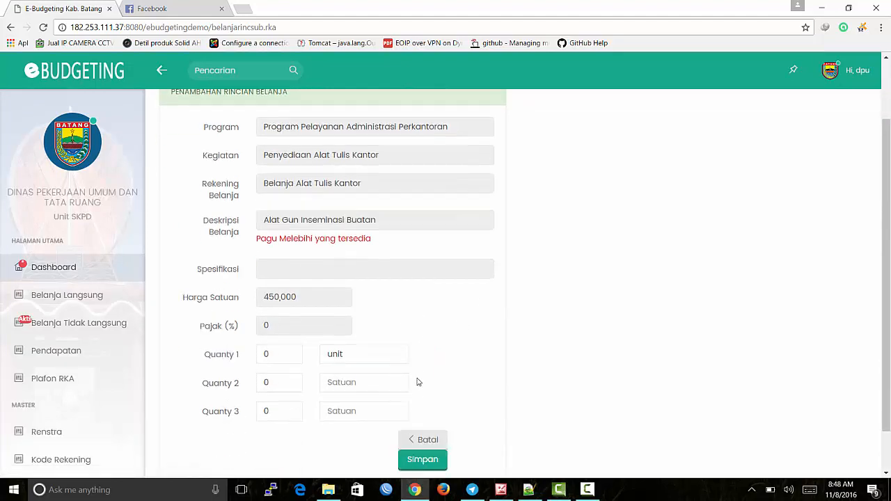
pyautogui.moveTo(257, 201); pyautogui.dragTo(410, 208)
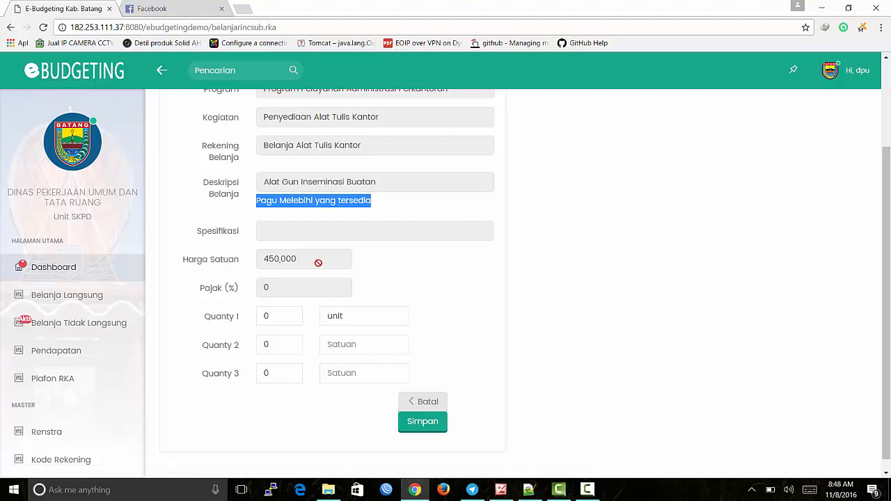
# Step: Change the Alat Gun Inseminasi Buatan quantity to 10 and save it
pyautogui.doubleClick(280, 315)
pyautogui.write('1000')
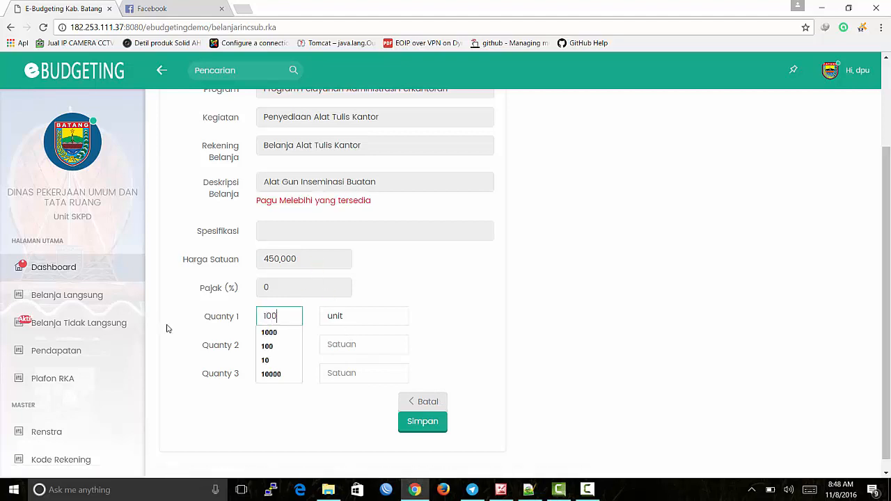
pyautogui.click(409, 282)
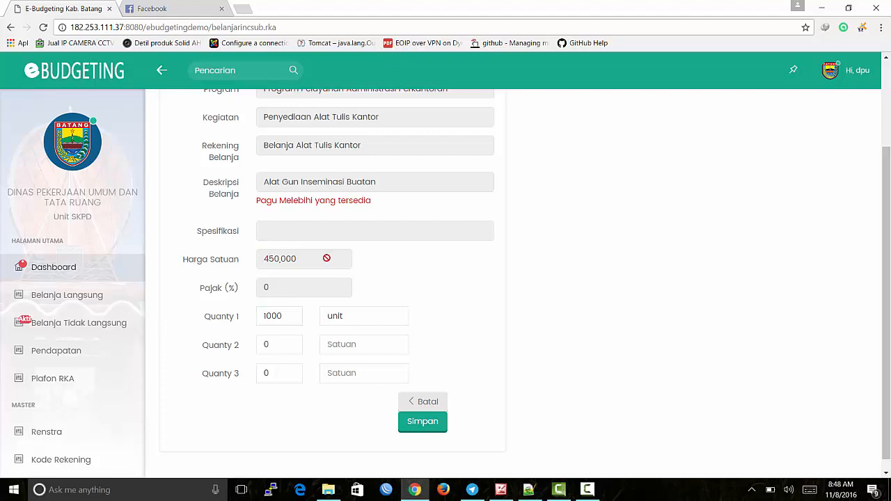
pyautogui.click(298, 313)
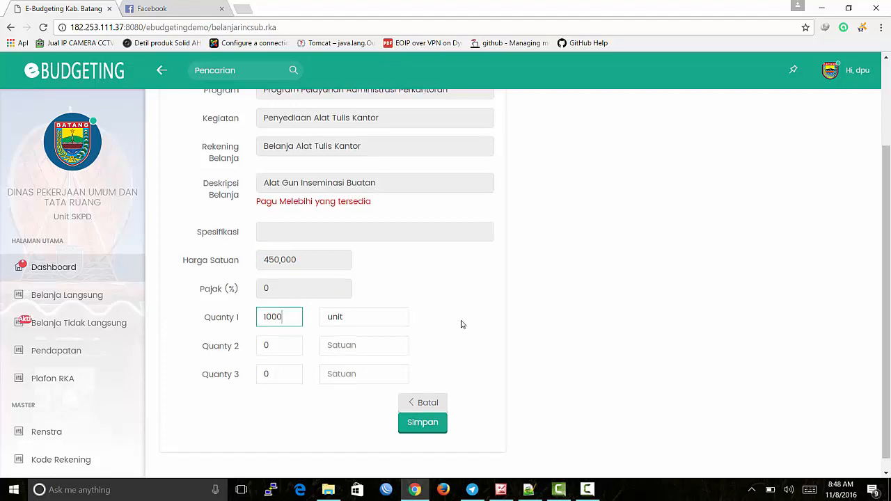
pyautogui.scroll(2, 462, 325)
pyautogui.scroll(-1, 461, 325)
pyautogui.moveTo(256, 259); pyautogui.dragTo(416, 262)
pyautogui.scroll(-1, 417, 263)
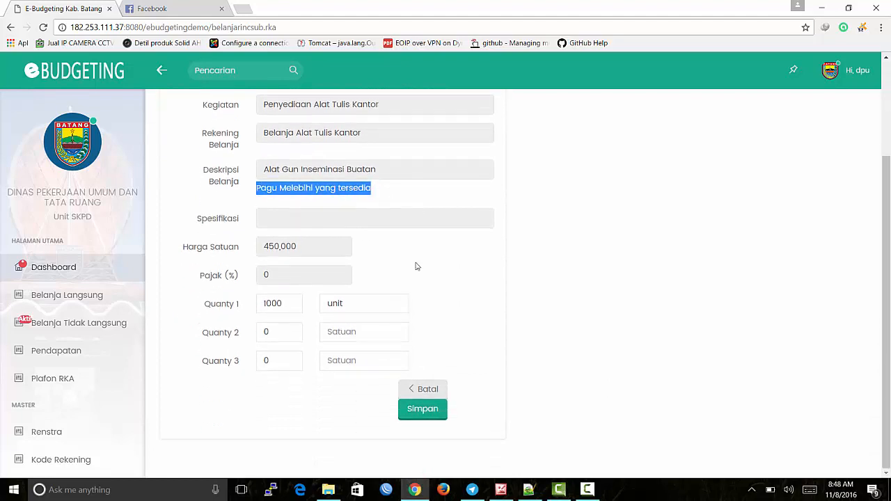
pyautogui.doubleClick(271, 305)
pyautogui.write('10')
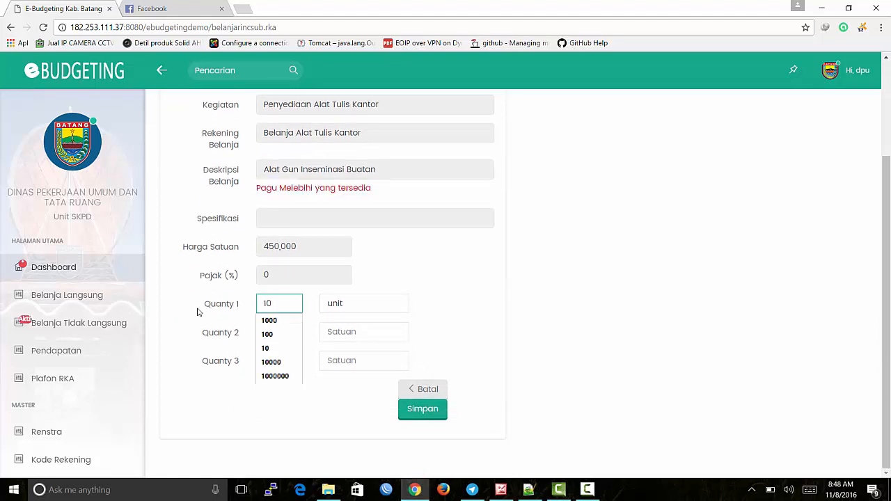
pyautogui.click(491, 356)
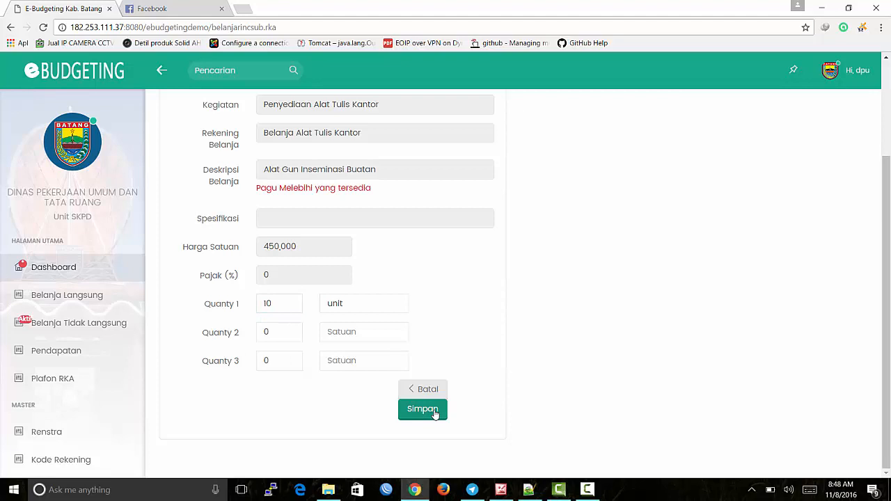
pyautogui.click(422, 409)
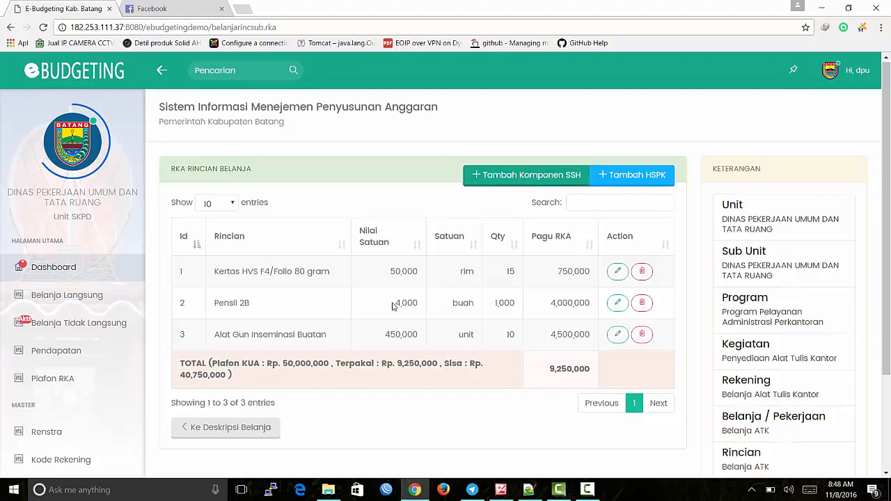
# Step: Check the remaining ceiling, then bring up the HSPK component picker listing Belanja Air
pyautogui.scroll(-1, 395, 306)
pyautogui.moveTo(281, 310); pyautogui.dragTo(331, 312)
pyautogui.click(441, 308)
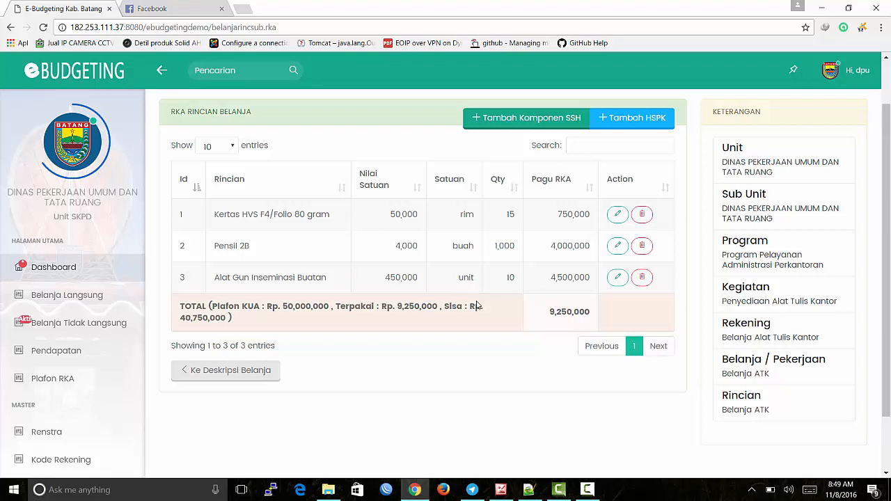
pyautogui.click(625, 120)
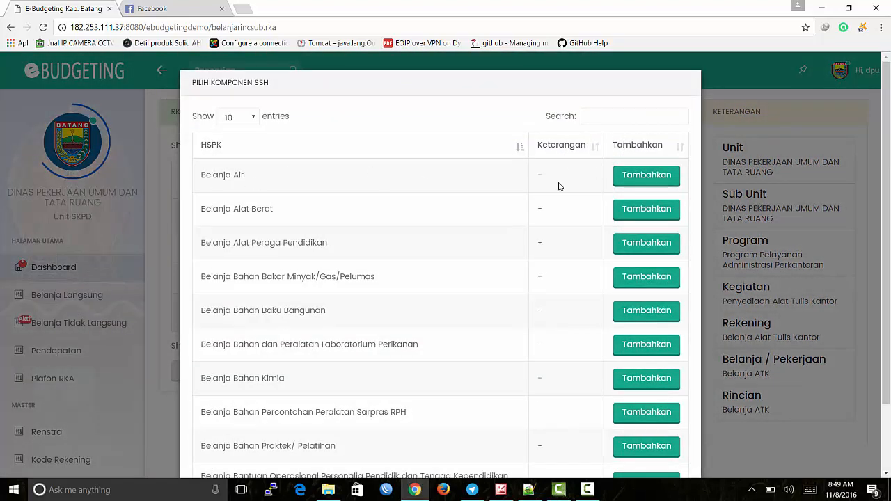
# Step: Add Belanja Air at 150000 per unit, quantity 12 bulan, and save it
pyautogui.click(633, 177)
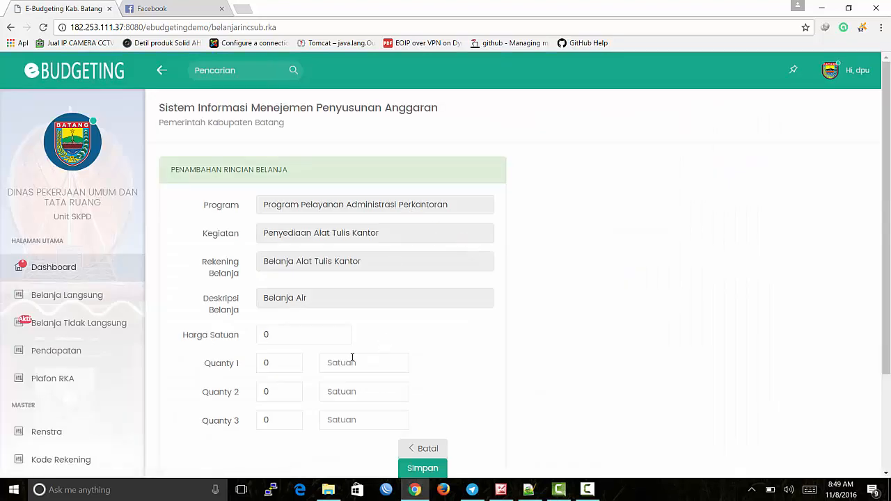
pyautogui.click(287, 341)
pyautogui.write('150')
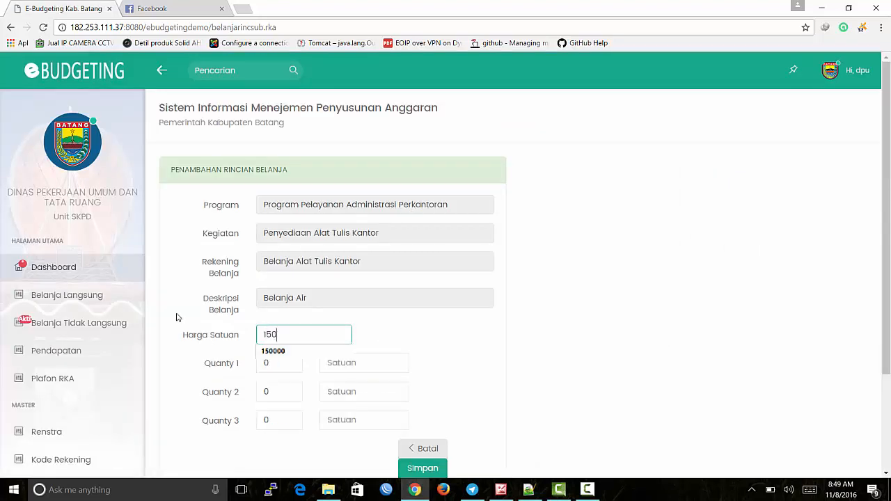
pyautogui.write('000')
pyautogui.press('Tab')
pyautogui.write('12')
pyautogui.click(406, 358)
pyautogui.write('bulan')
pyautogui.click(412, 363)
pyautogui.scroll(-2, 417, 362)
pyautogui.click(430, 355)
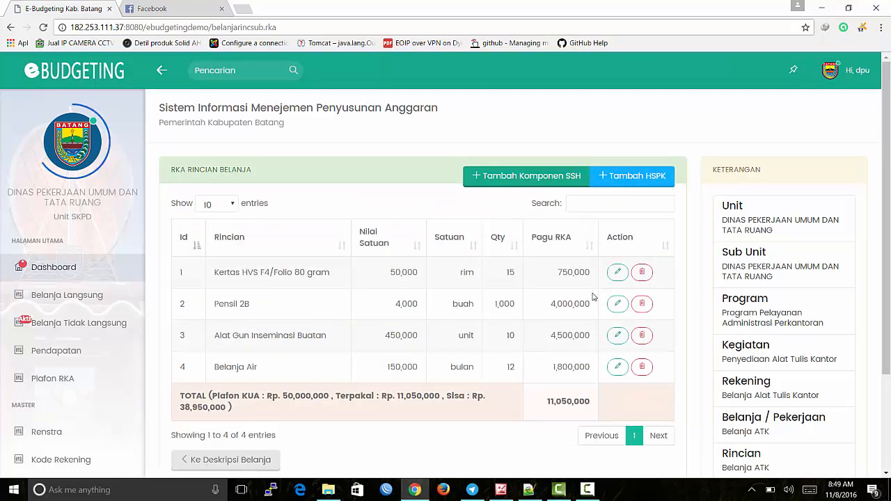
pyautogui.click(632, 179)
pyautogui.click(601, 111)
pyautogui.write('list')
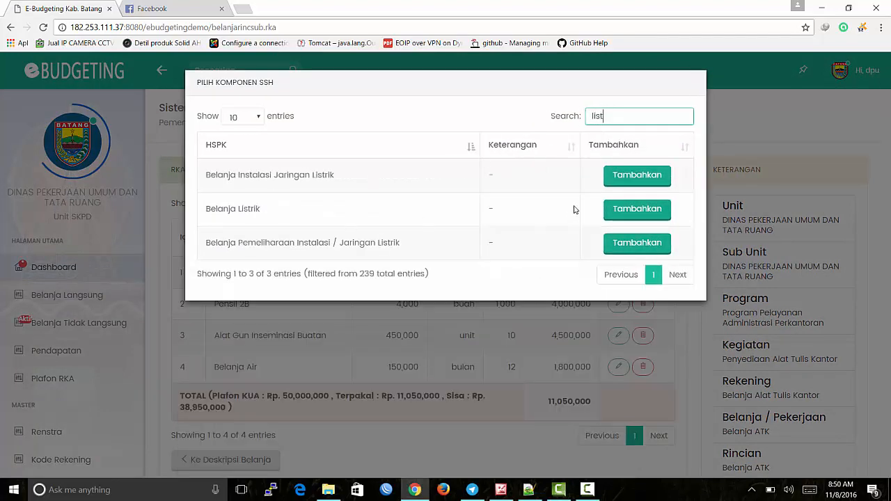
pyautogui.click(635, 209)
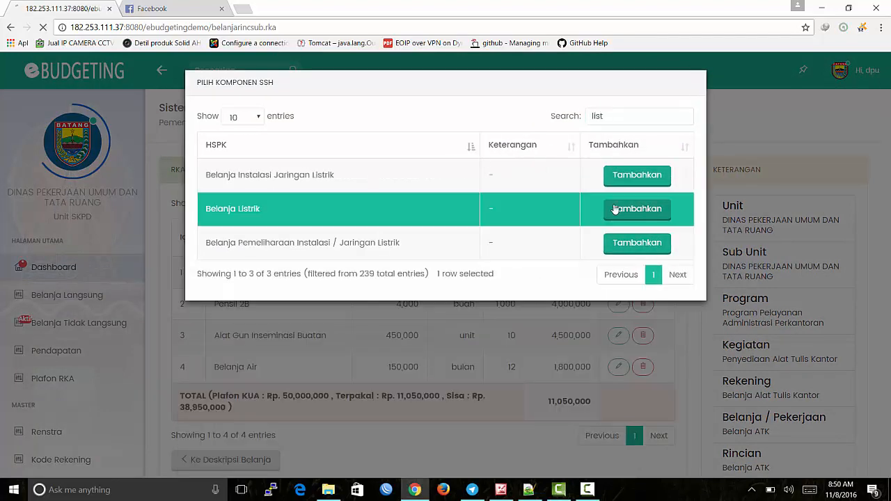
pyautogui.scroll(-3, 243, 253)
pyautogui.click(288, 218)
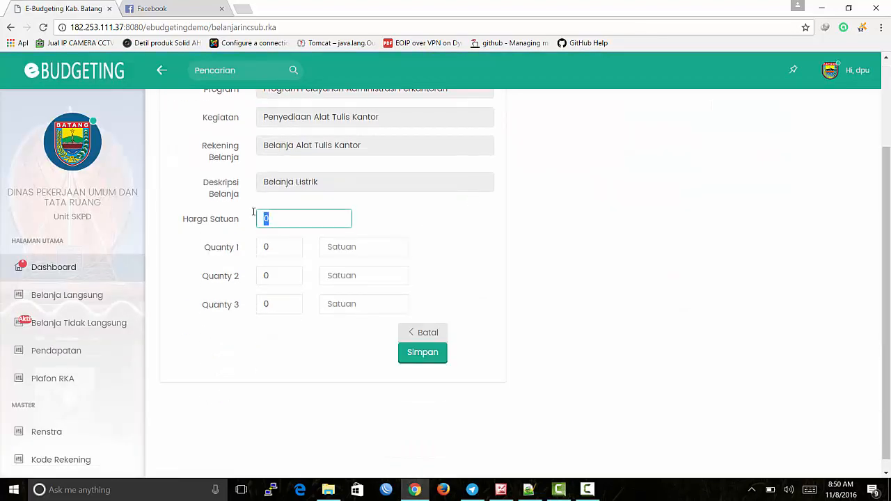
pyautogui.click(289, 216)
pyautogui.moveTo(289, 217); pyautogui.dragTo(259, 217)
pyautogui.click(266, 218)
pyautogui.click(423, 341)
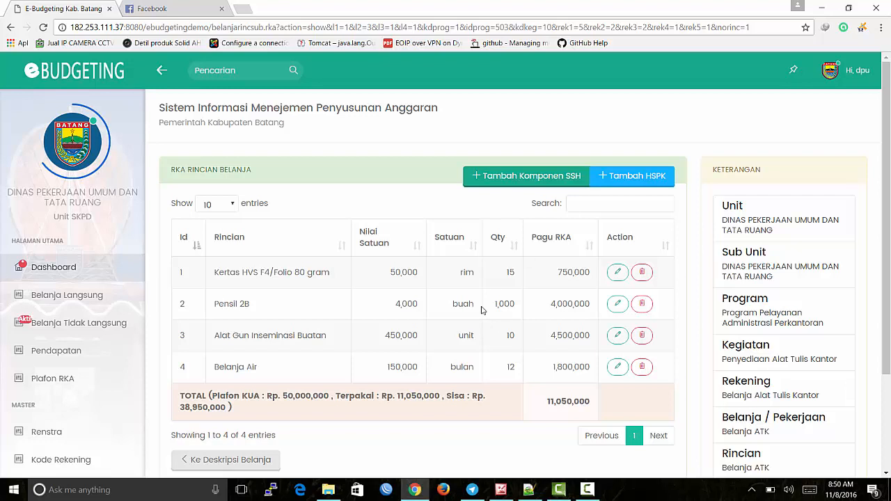
pyautogui.scroll(-2, 391, 337)
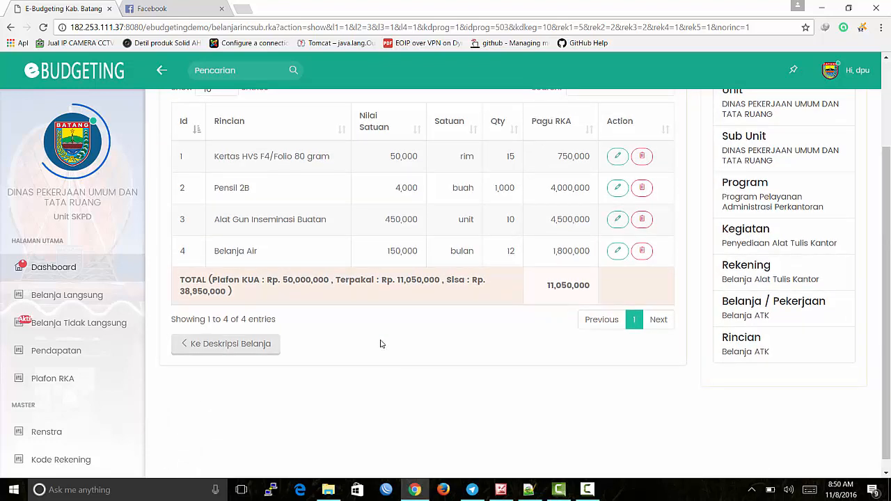
pyautogui.moveTo(287, 280); pyautogui.dragTo(333, 296)
pyautogui.click(274, 279)
pyautogui.moveTo(283, 279); pyautogui.dragTo(332, 282)
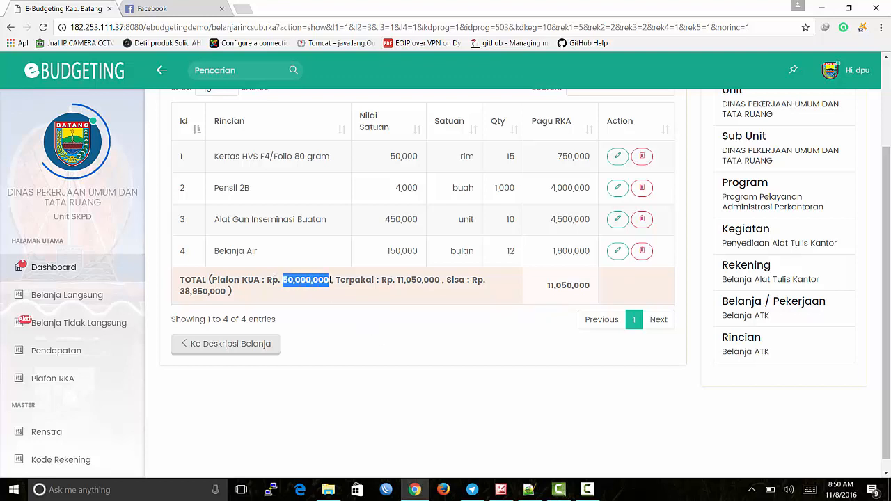
pyautogui.click(365, 325)
pyautogui.scroll(2, 325, 321)
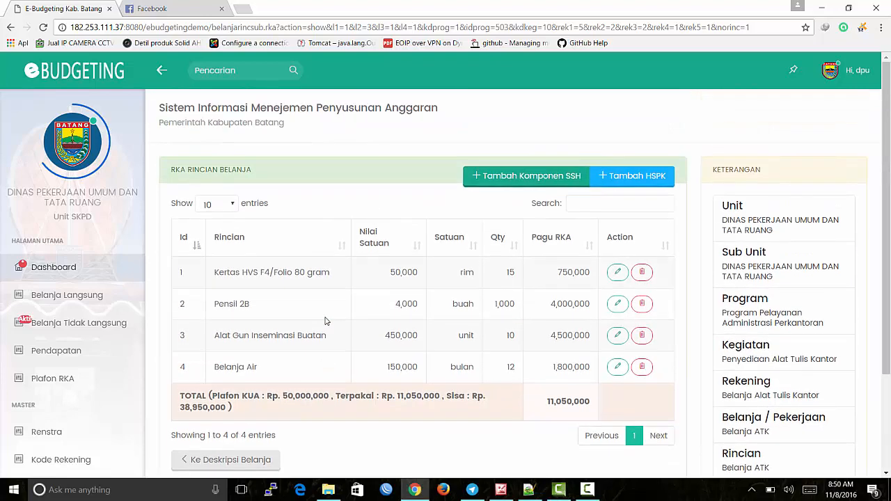
pyautogui.scroll(-2, 325, 321)
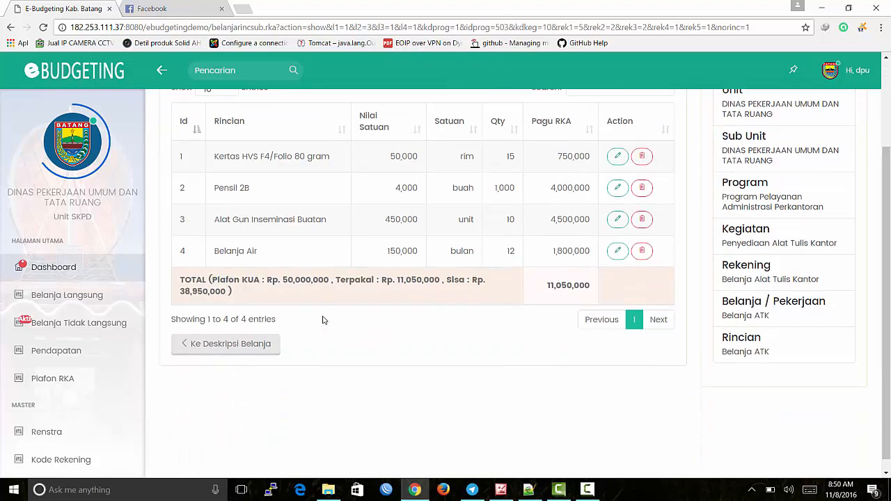
pyautogui.scroll(1, 322, 320)
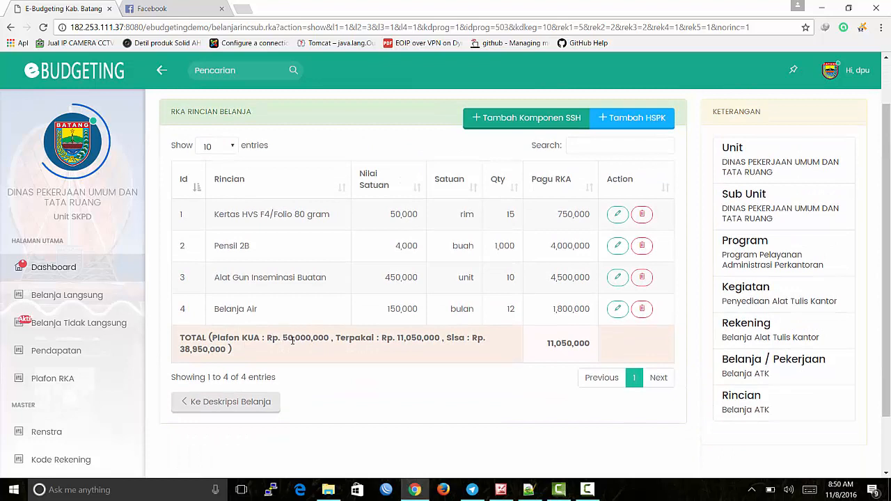
pyautogui.moveTo(283, 338); pyautogui.dragTo(330, 341)
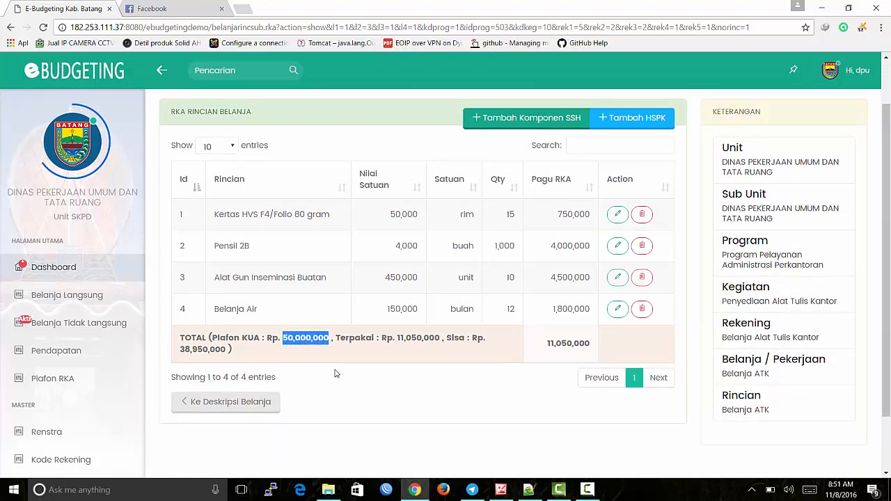
pyautogui.click(284, 339)
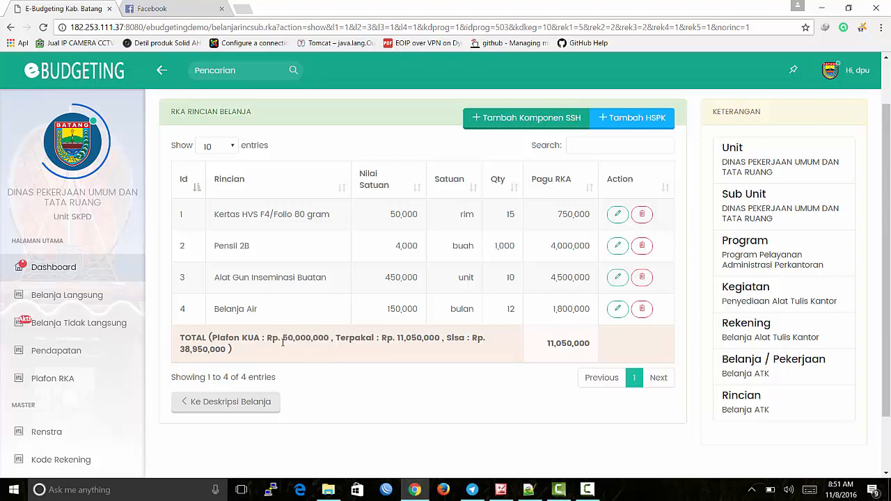
pyautogui.moveTo(283, 339); pyautogui.dragTo(325, 340)
pyautogui.click(352, 385)
# Step: Open Plafon RKA and drill into program 1.3.11 to see its 1,618,750,000 activity ceiling
pyautogui.click(42, 385)
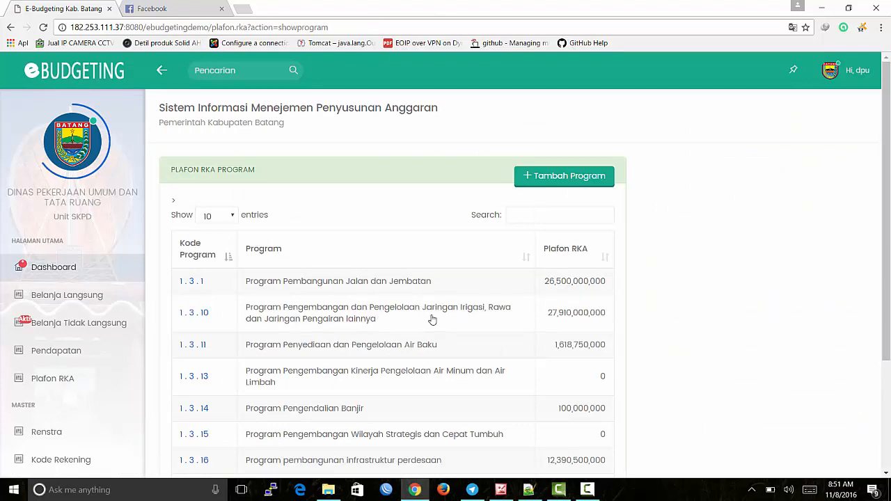
pyautogui.scroll(-1, 448, 342)
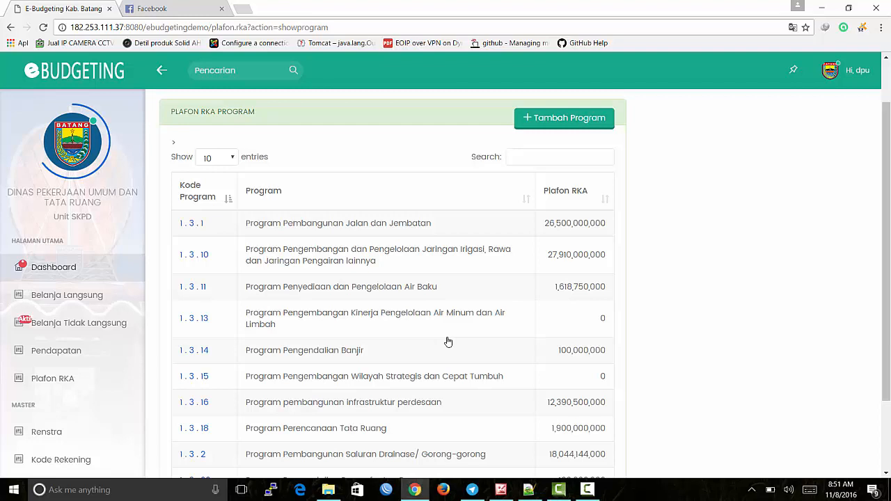
pyautogui.scroll(-1, 445, 327)
pyautogui.click(443, 239)
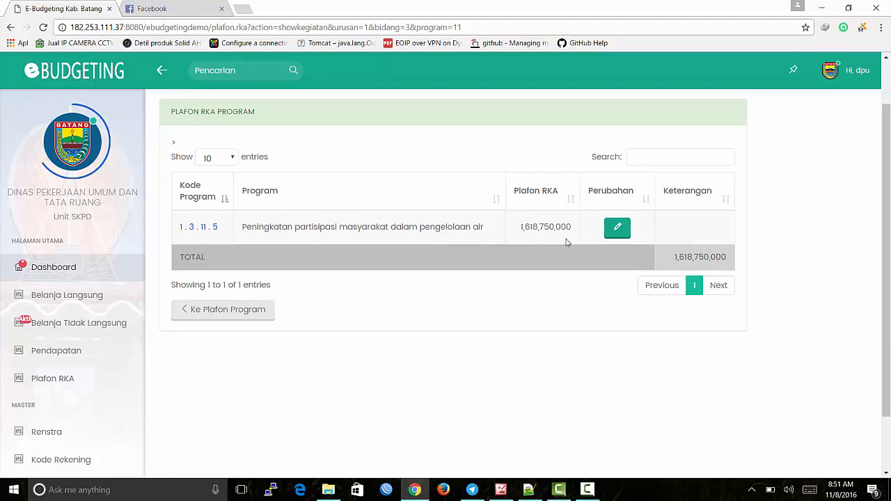
pyautogui.moveTo(525, 228); pyautogui.dragTo(573, 223)
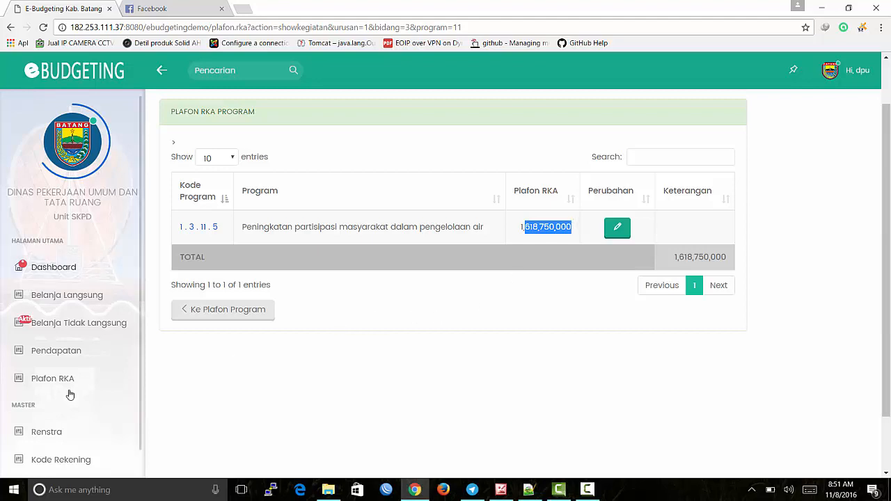
pyautogui.click(563, 261)
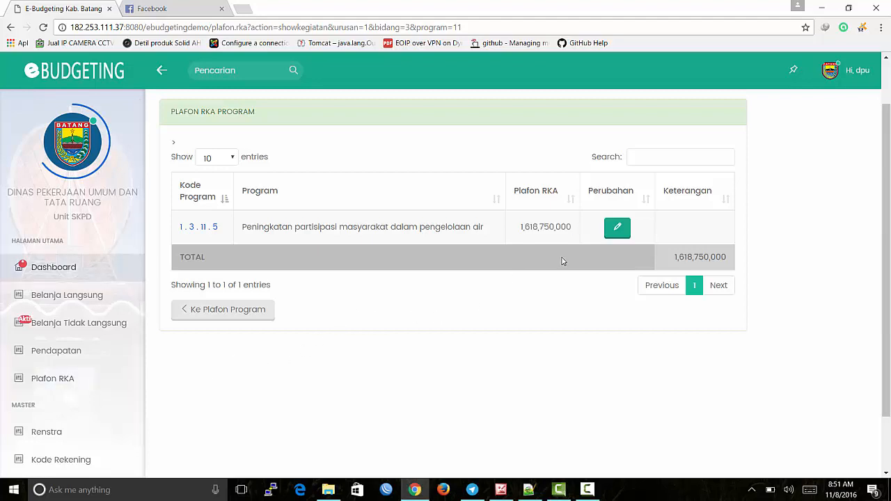
pyautogui.click(626, 235)
pyautogui.scroll(-1, 624, 237)
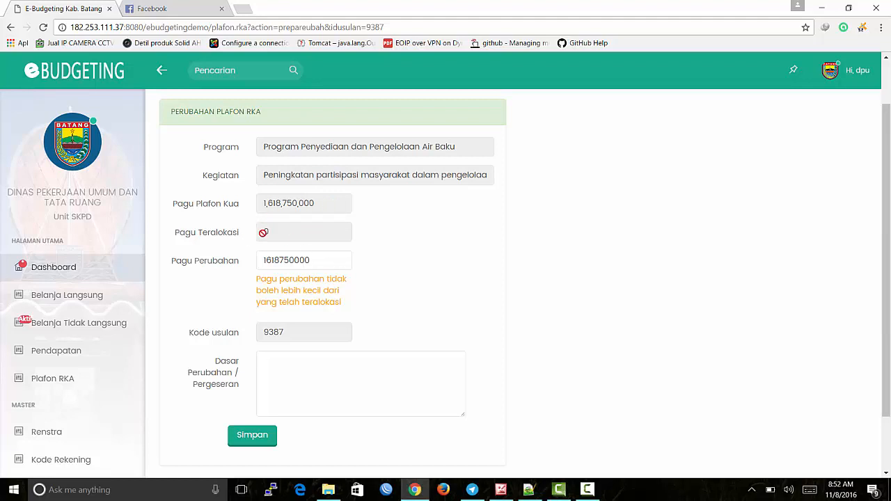
pyautogui.moveTo(341, 260); pyautogui.dragTo(175, 257)
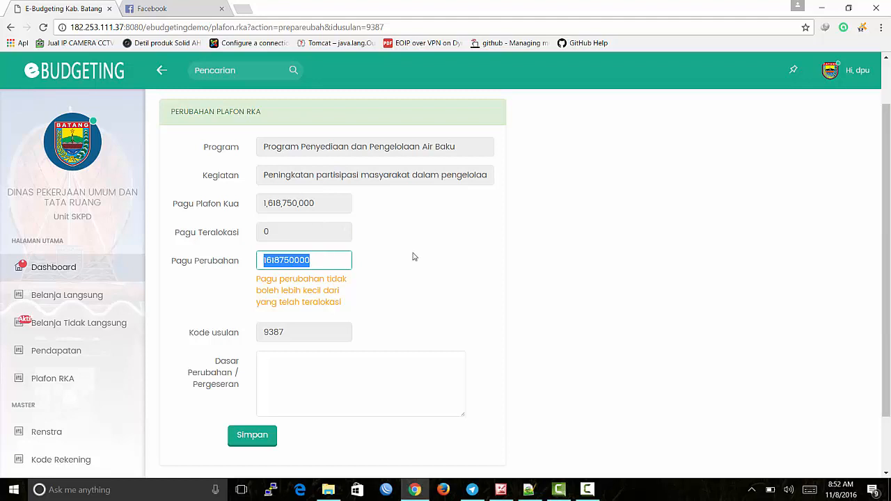
pyautogui.write('100000000')
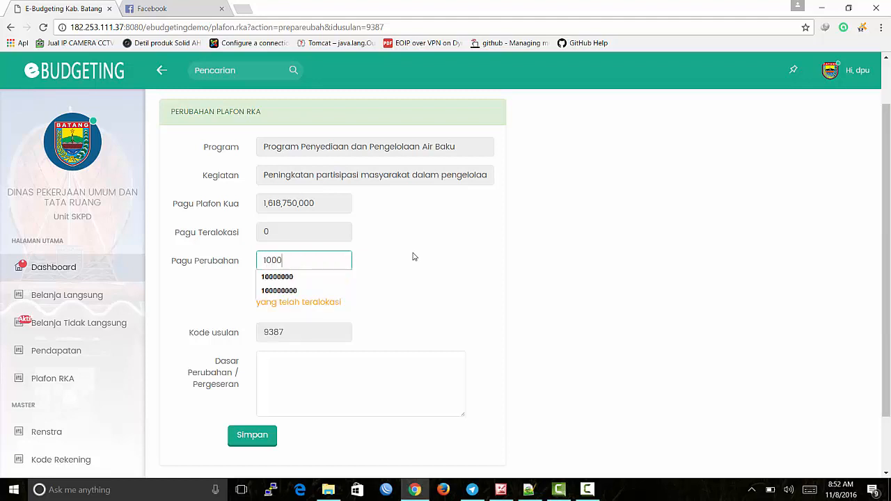
pyautogui.write('0')
pyautogui.click(413, 257)
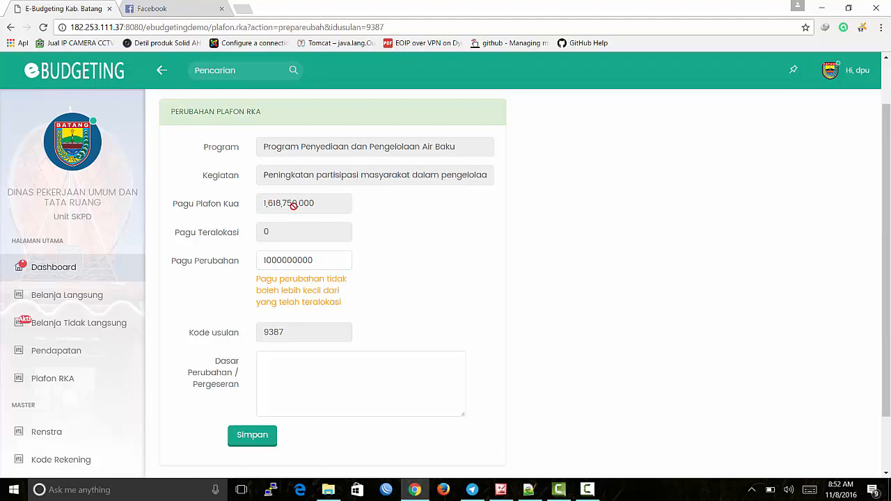
# Step: Enter the basis 'Disposisi Sekda No. xx tanggal xx' and submit the plafon change
pyautogui.click(320, 408)
pyautogui.scroll(-1, 494, 308)
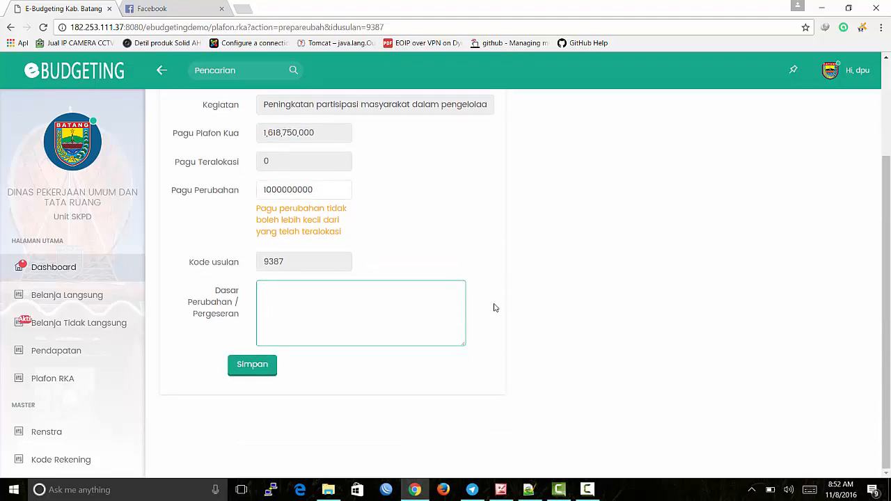
pyautogui.write('Disposisi Sekda No. ')
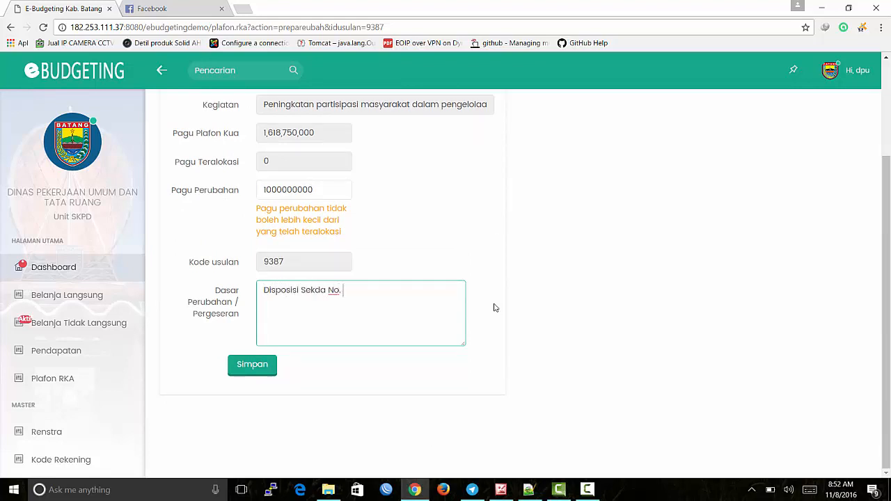
pyautogui.write('xx tanggal xx')
pyautogui.scroll(1, 487, 304)
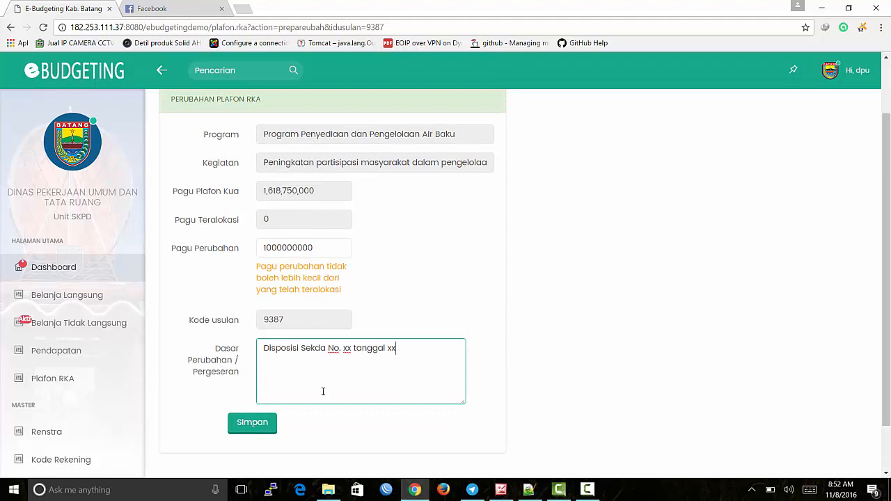
pyautogui.click(253, 426)
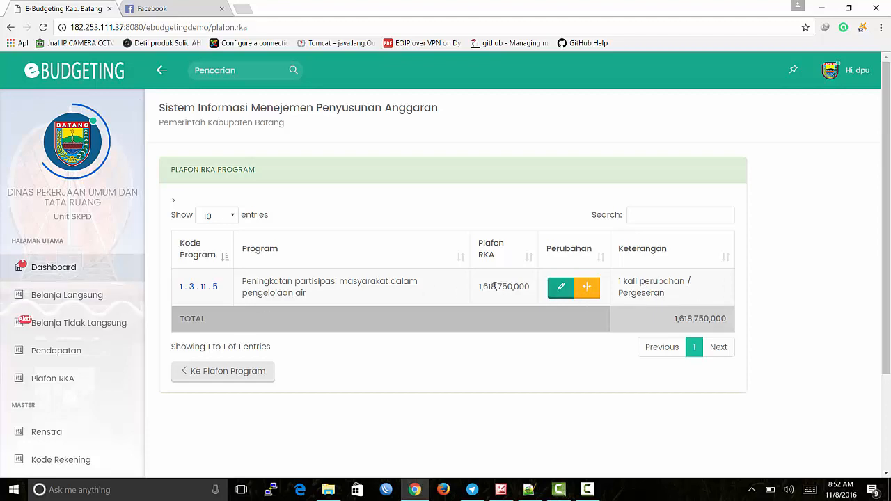
pyautogui.moveTo(480, 288); pyautogui.dragTo(529, 286)
pyautogui.click(517, 305)
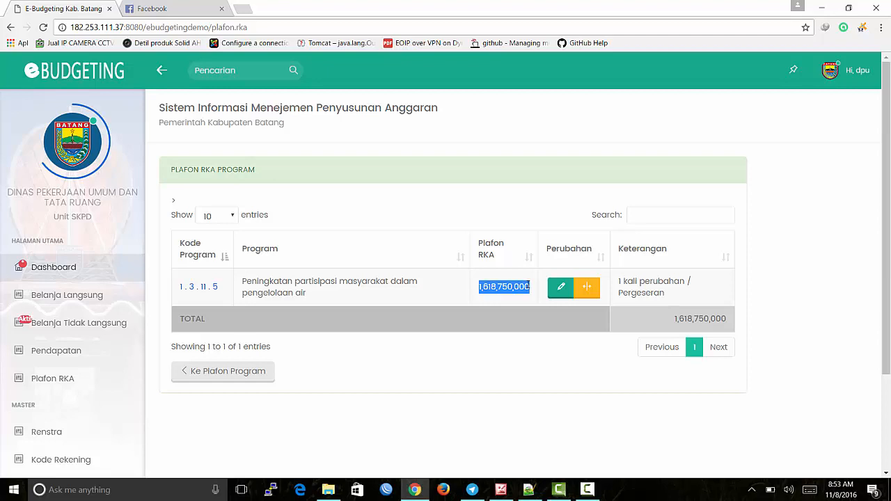
pyautogui.click(541, 356)
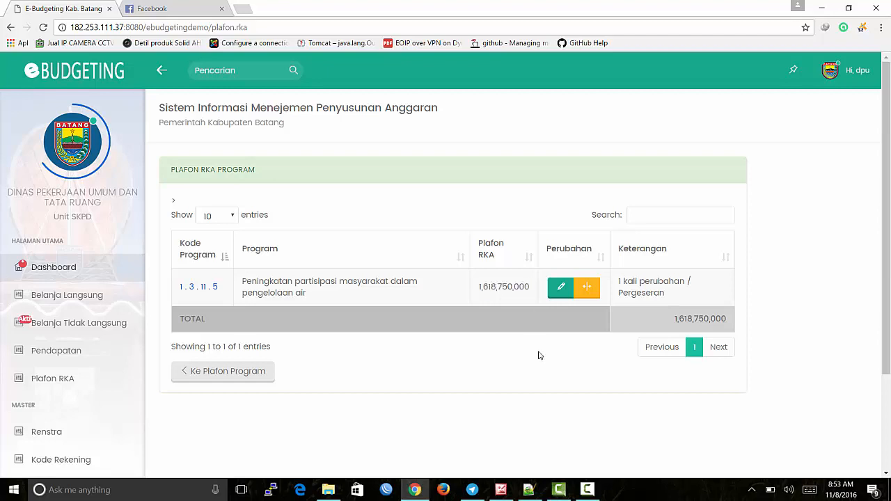
pyautogui.click(587, 293)
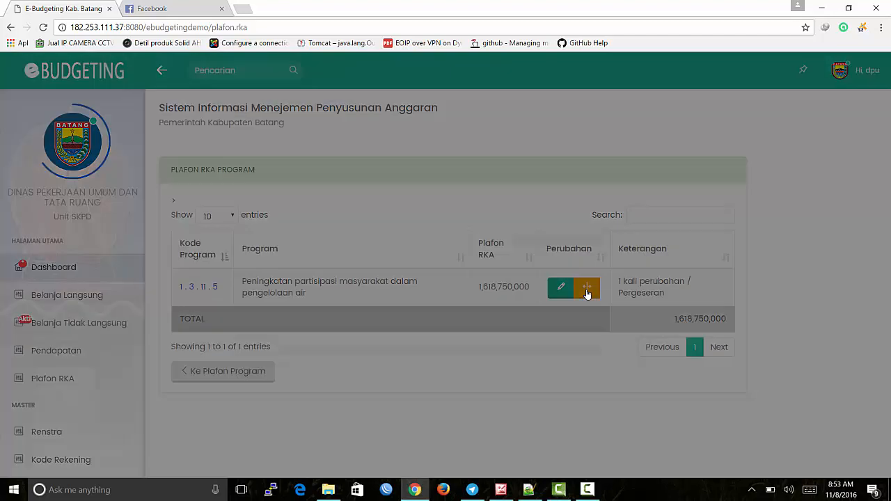
pyautogui.moveTo(505, 299); pyautogui.dragTo(492, 287)
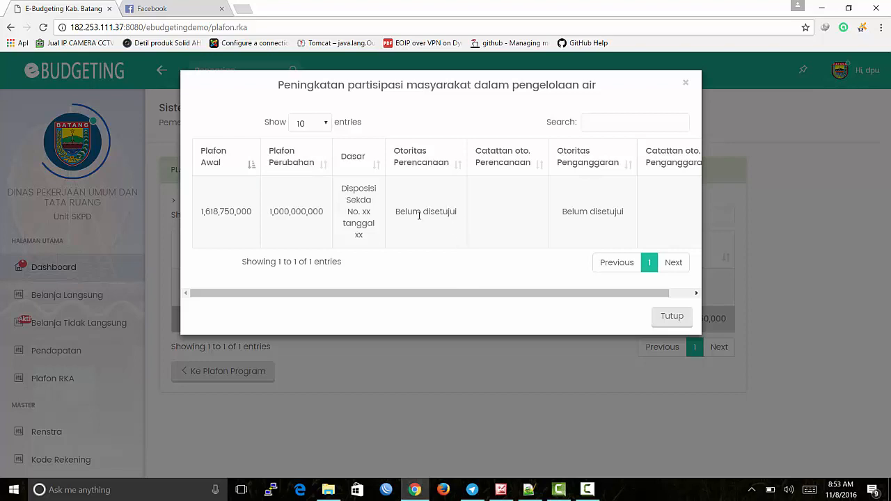
pyautogui.click(397, 214)
pyautogui.click(394, 158)
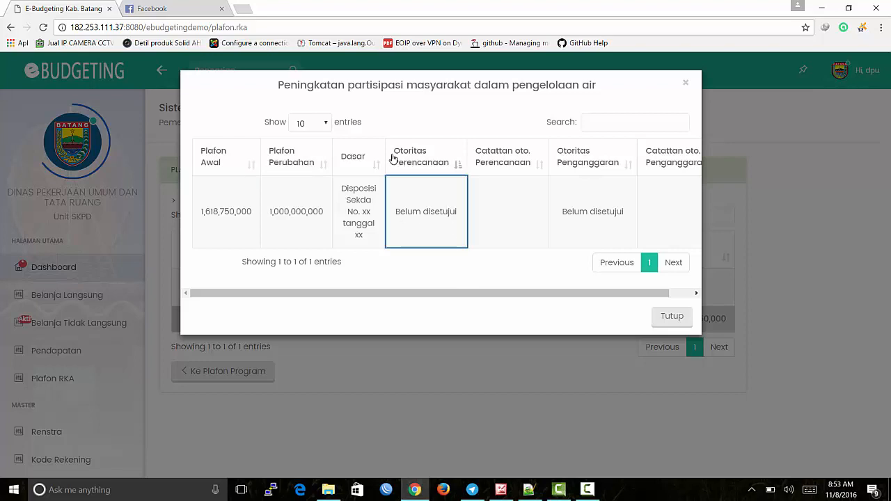
pyautogui.moveTo(586, 295); pyautogui.dragTo(628, 302)
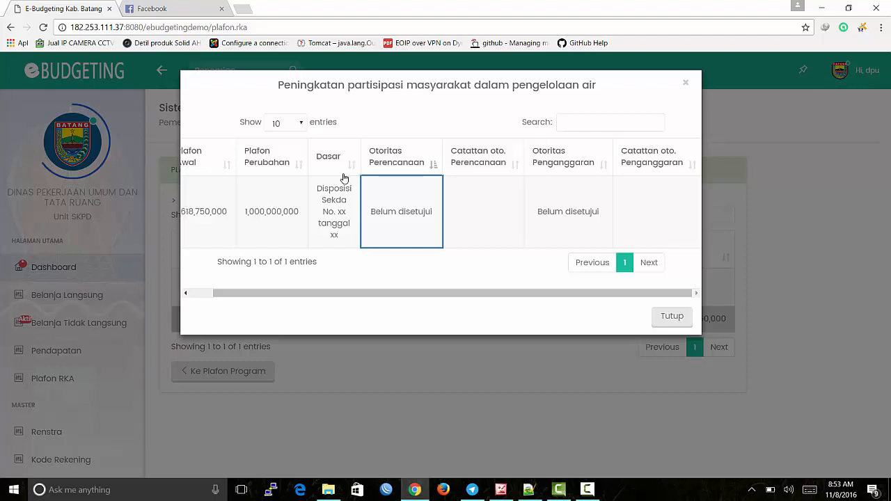
pyautogui.moveTo(526, 294); pyautogui.dragTo(429, 276)
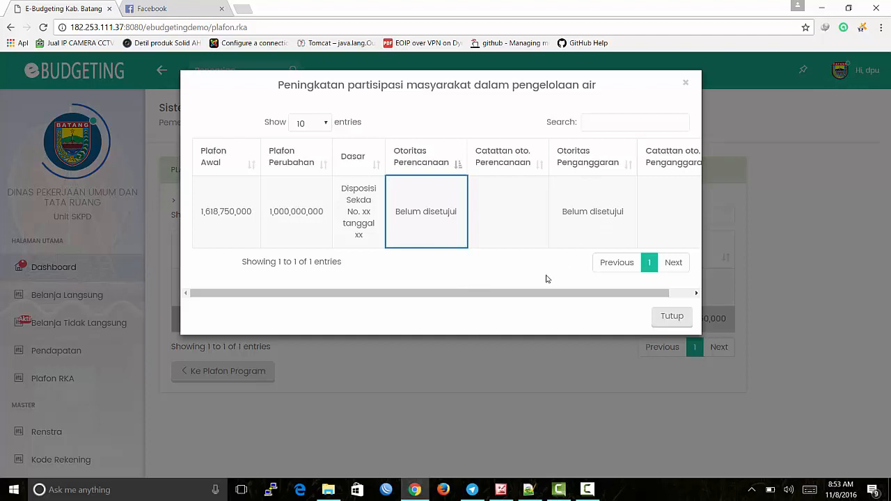
pyautogui.click(604, 209)
pyautogui.moveTo(592, 295); pyautogui.dragTo(472, 314)
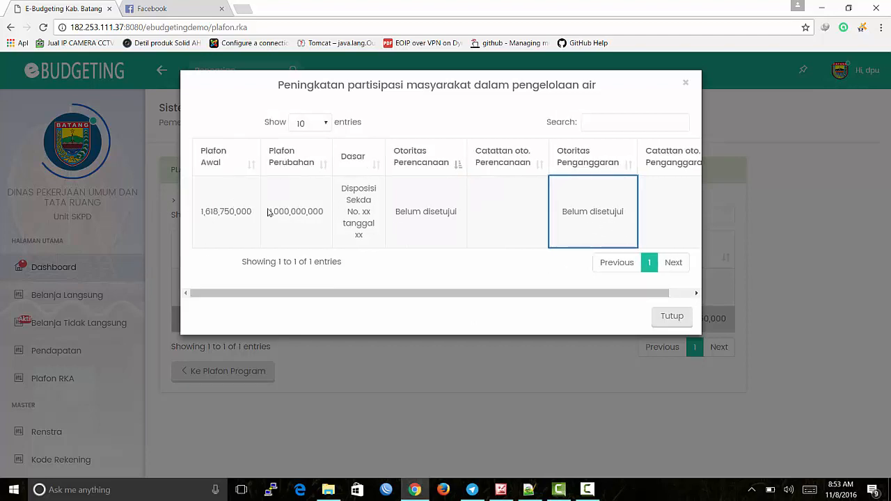
pyautogui.moveTo(270, 210); pyautogui.dragTo(318, 215)
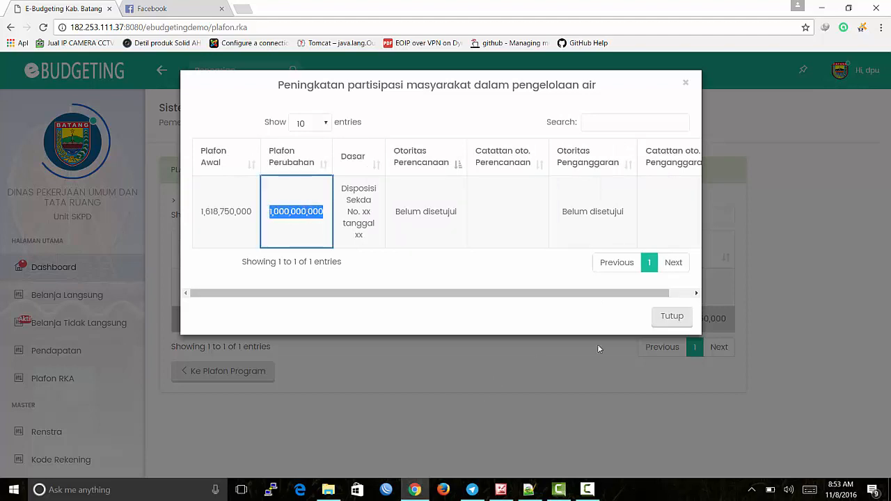
pyautogui.click(664, 320)
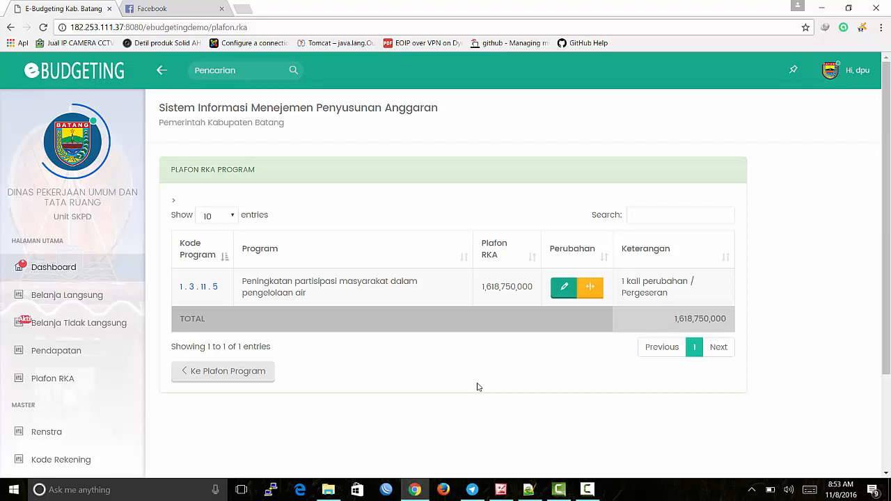
# Step: Load ebudgeting.batangkab.go.id in a new tab, then return to the E-Budgeting tab
pyautogui.scroll(-3, 477, 388)
pyautogui.scroll(3, 478, 387)
pyautogui.click(239, 8)
pyautogui.write('eb')
pyautogui.press('Return')
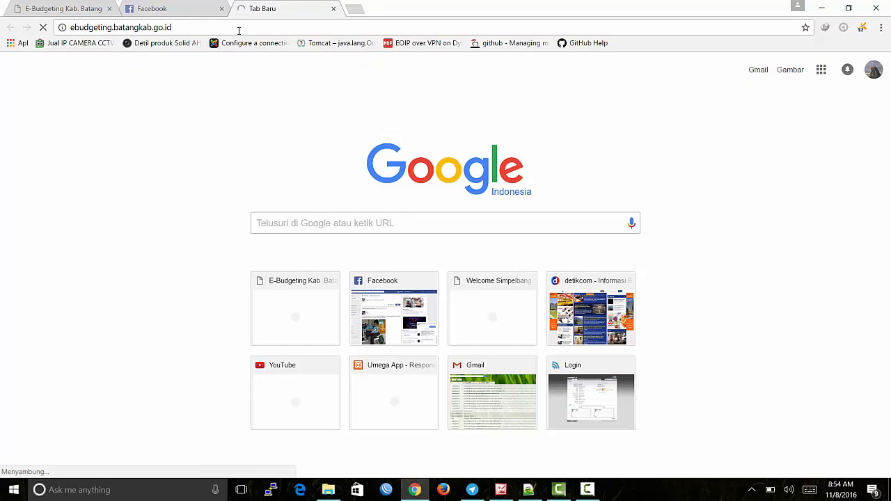
pyautogui.click(84, 15)
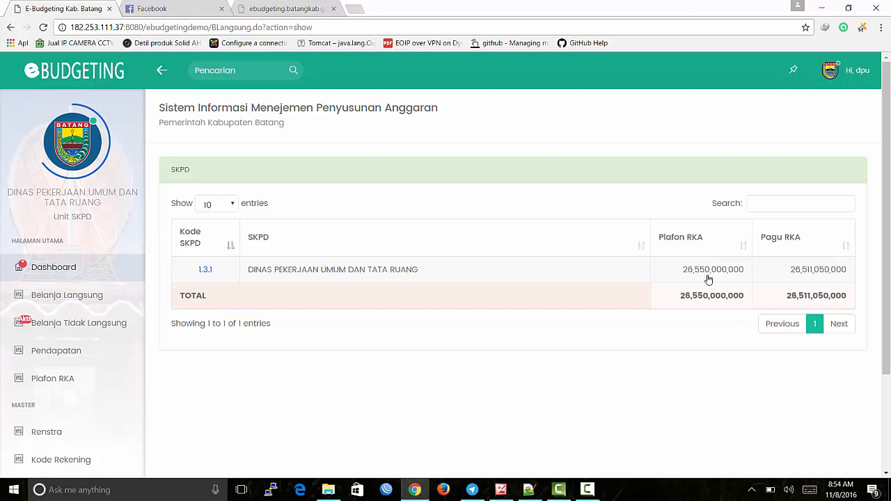
pyautogui.moveTo(789, 273); pyautogui.dragTo(874, 273)
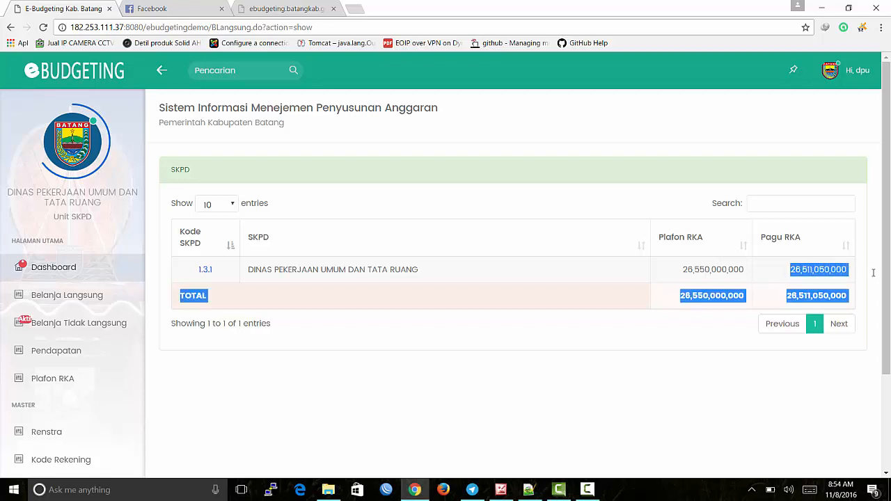
pyautogui.click(874, 276)
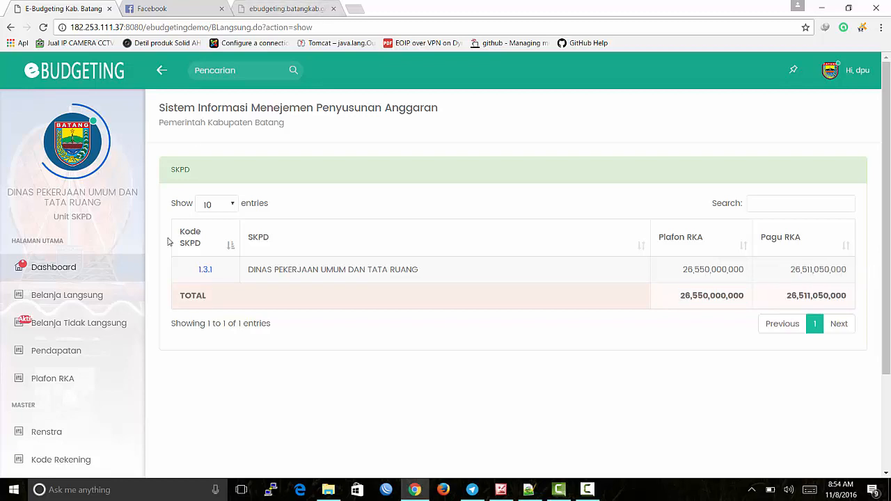
pyautogui.click(262, 8)
pyautogui.click(118, 28)
pyautogui.click(42, 9)
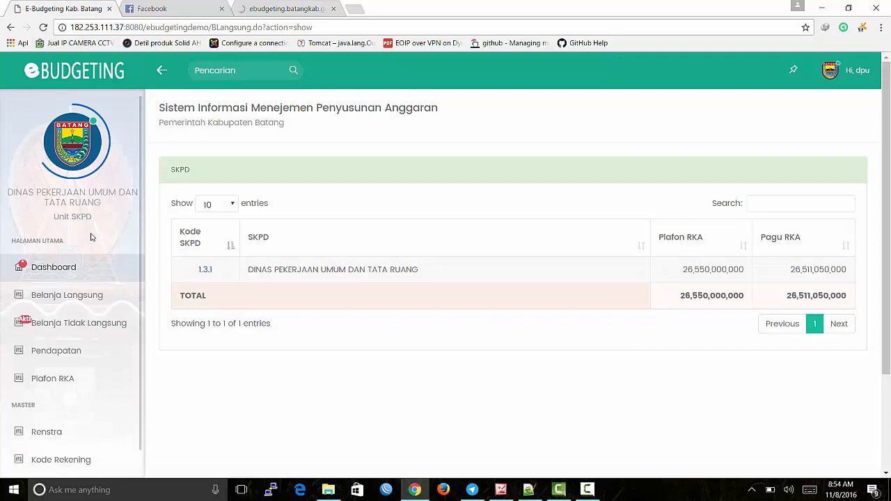
pyautogui.scroll(-1, 90, 237)
pyautogui.click(90, 254)
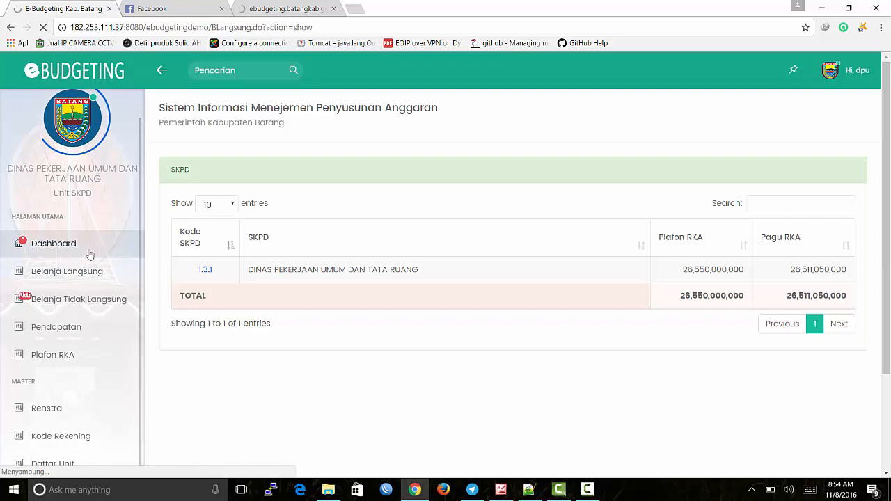
pyautogui.scroll(-2, 89, 255)
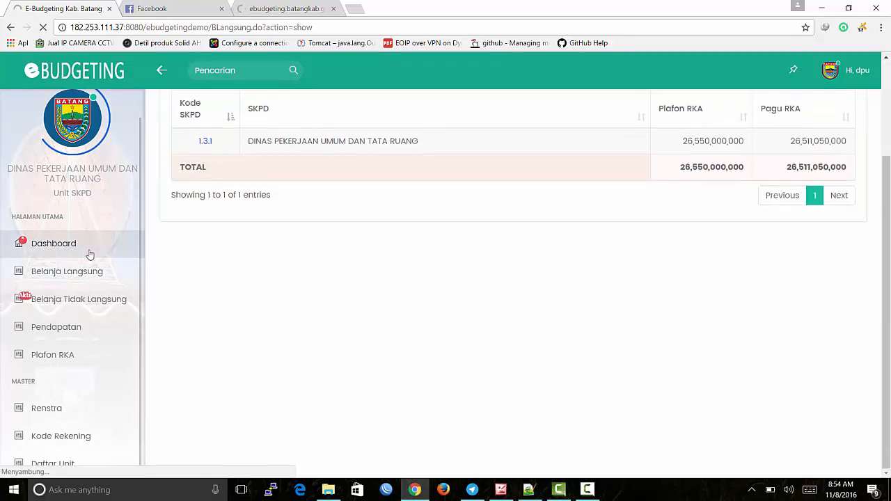
pyautogui.scroll(1, 90, 255)
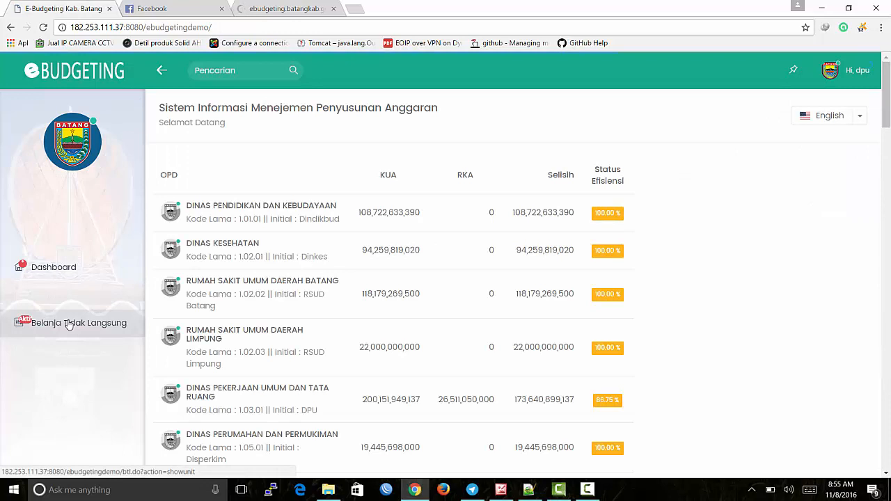
# Step: Review DPU's dashboard row: KUA 200,151,949,137, RKA, and Selisih 173,640,899,137
pyautogui.scroll(-1, 69, 325)
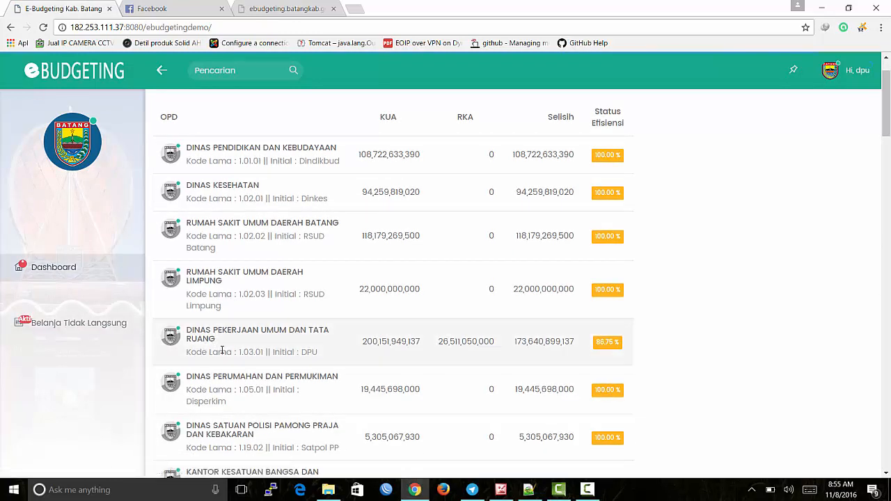
pyautogui.moveTo(188, 330); pyautogui.dragTo(246, 335)
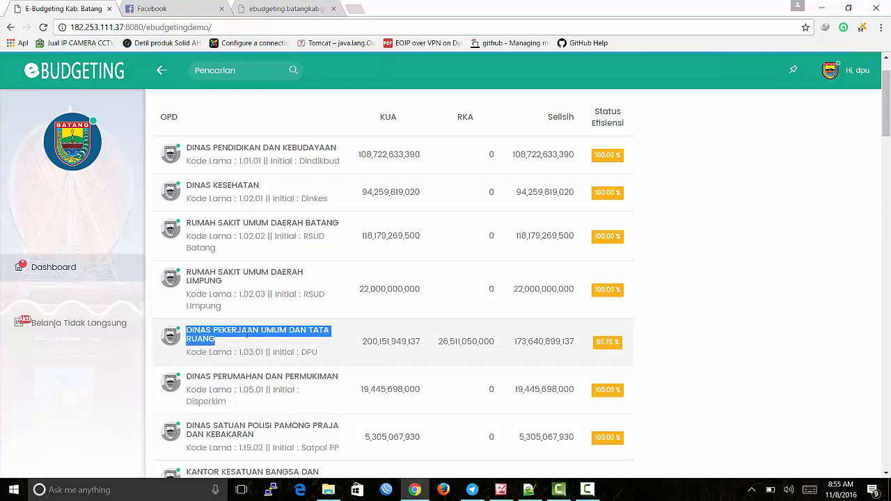
pyautogui.click(265, 346)
pyautogui.moveTo(361, 344); pyautogui.dragTo(429, 344)
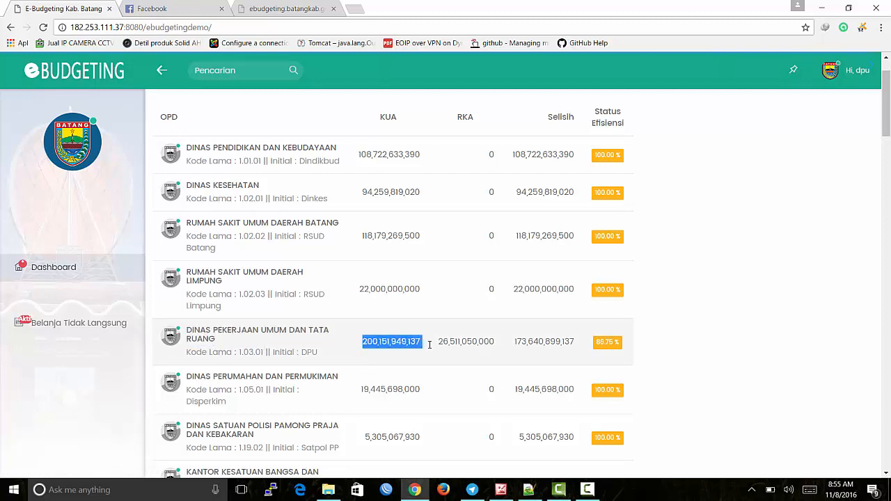
pyautogui.click(434, 351)
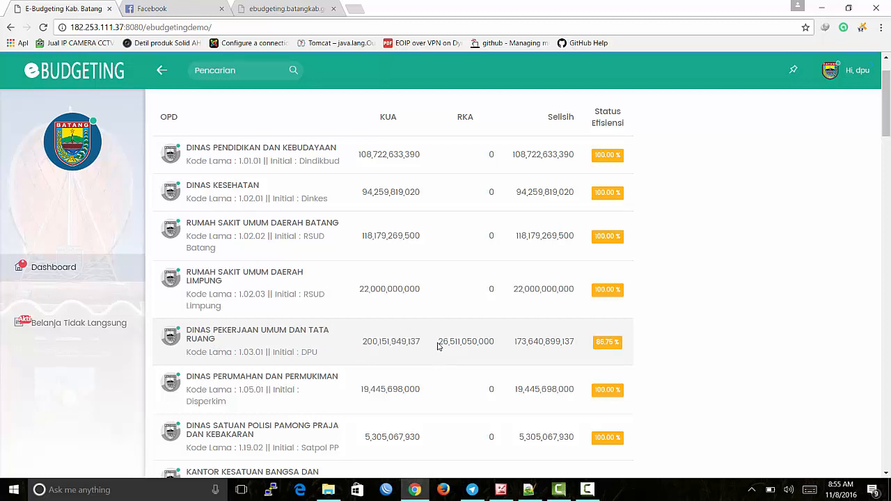
pyautogui.moveTo(441, 342); pyautogui.dragTo(500, 344)
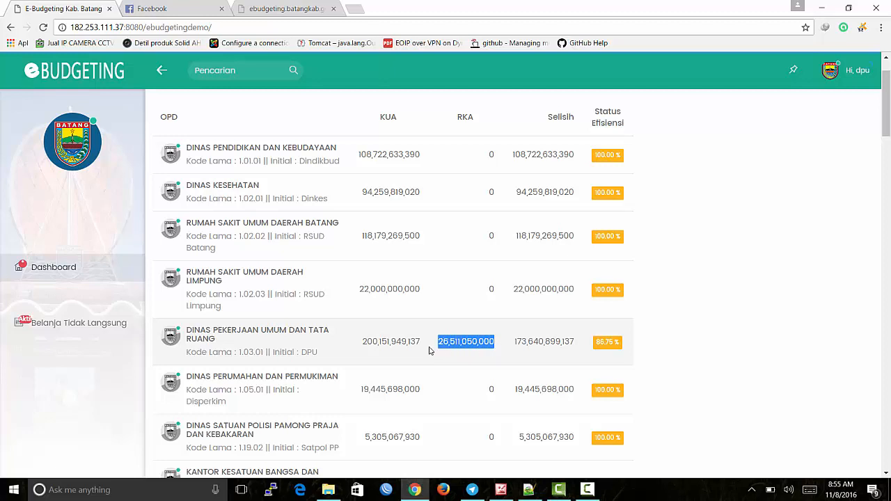
pyautogui.click(371, 343)
pyautogui.moveTo(358, 346); pyautogui.dragTo(579, 346)
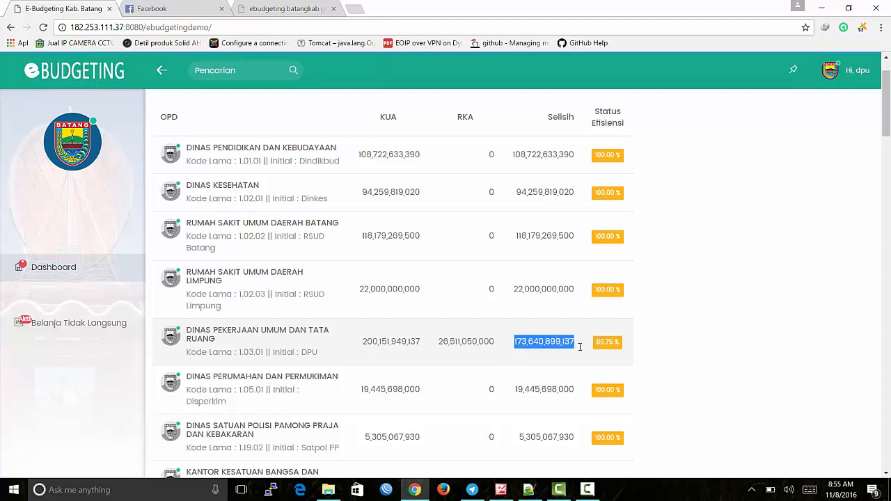
pyautogui.click(540, 347)
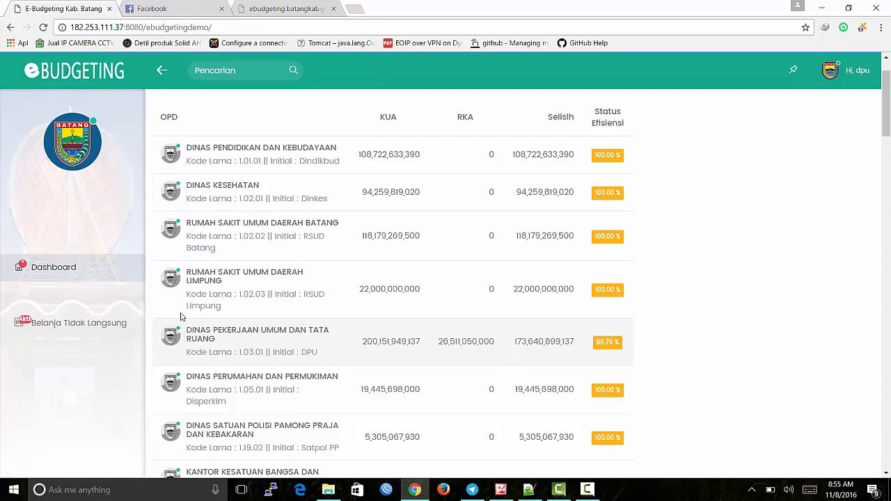
# Step: Glance at the public-site tab, then open the Belanja Tidak Langsung SKPD list
pyautogui.click(257, 9)
pyautogui.click(46, 9)
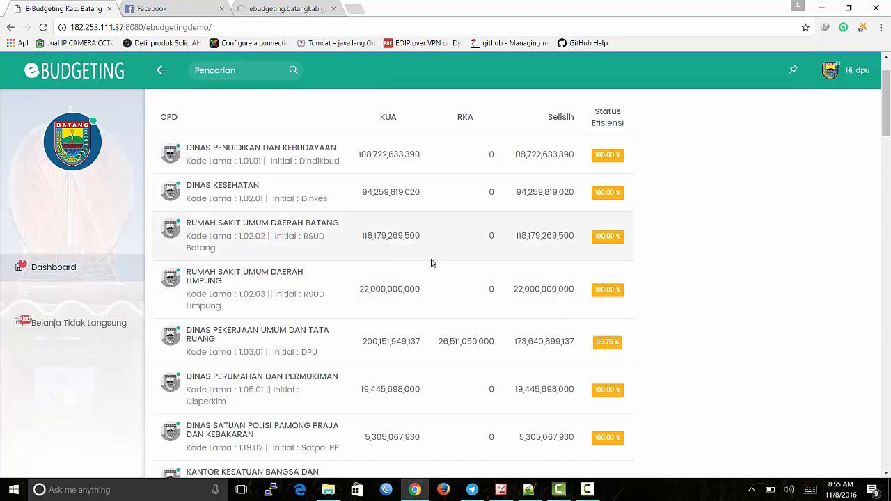
pyautogui.click(41, 327)
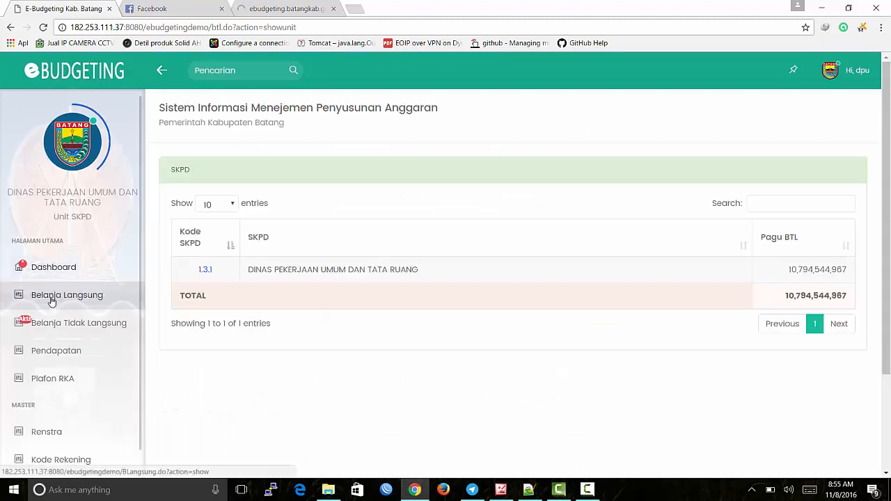
# Step: Go from Belanja Langsung to the DPU sub-unit list
pyautogui.click(49, 298)
pyautogui.click(295, 279)
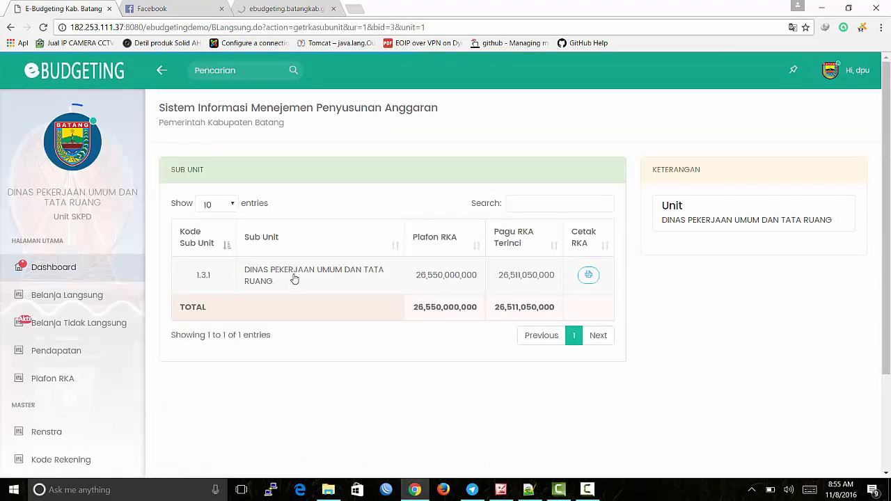
pyautogui.click(294, 279)
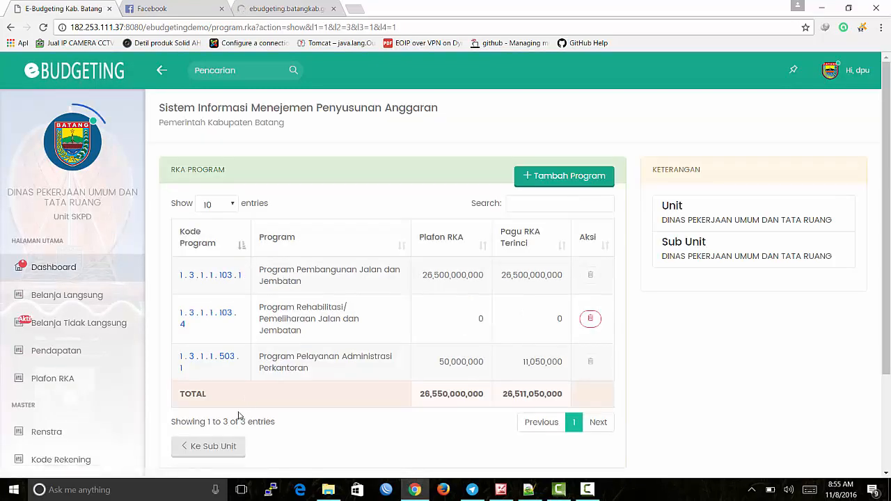
pyautogui.click(232, 451)
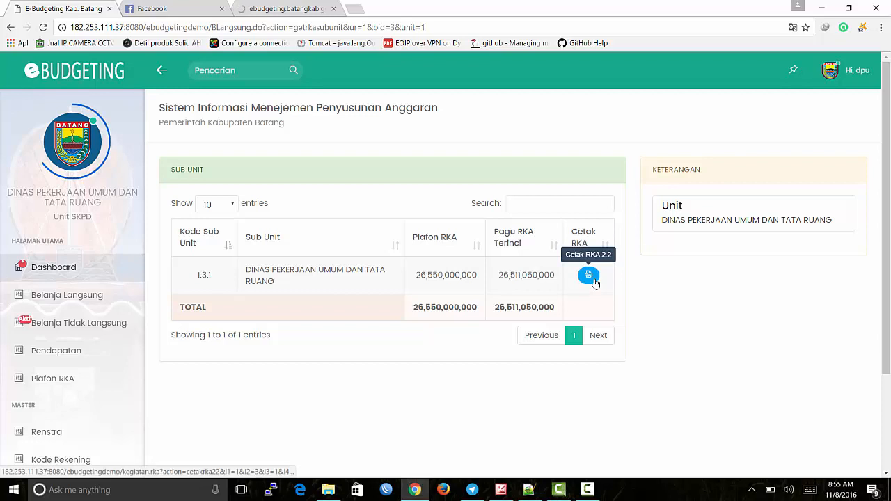
# Step: Download the sub-unit's RKA 2.2 report as rka 22 1_3_1_1_2.pdf and open it
pyautogui.click(595, 282)
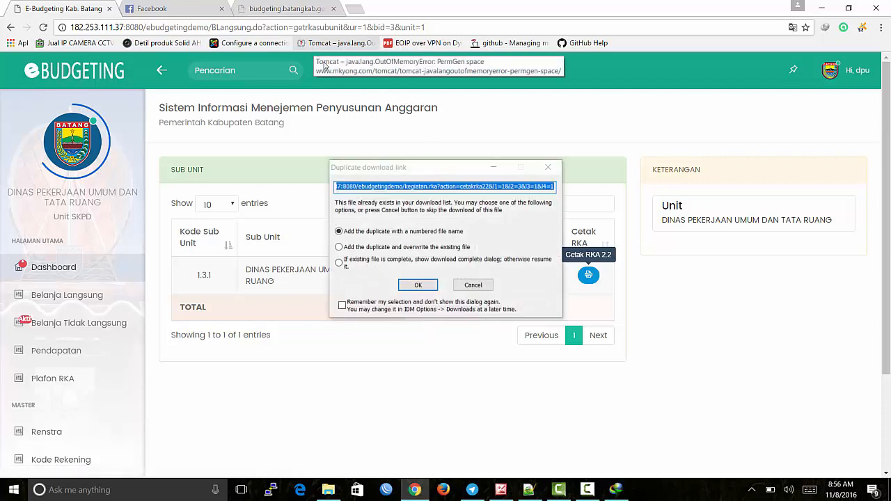
pyautogui.click(419, 285)
pyautogui.click(425, 282)
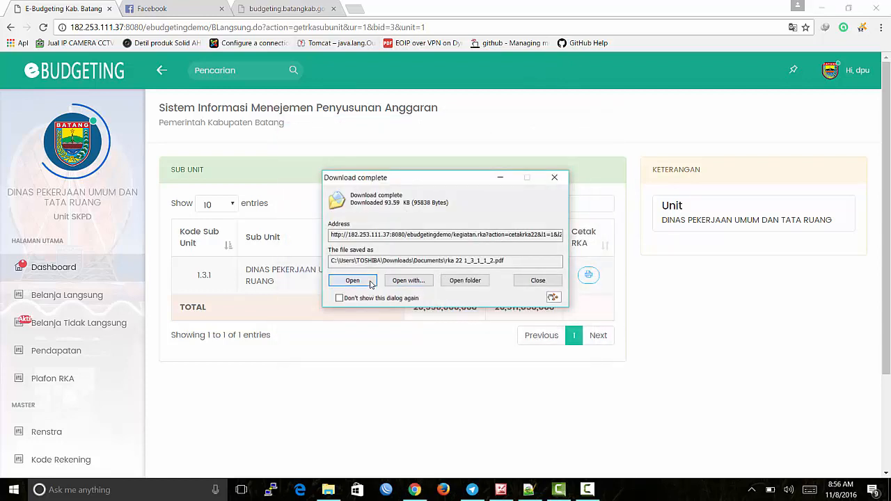
pyautogui.click(353, 281)
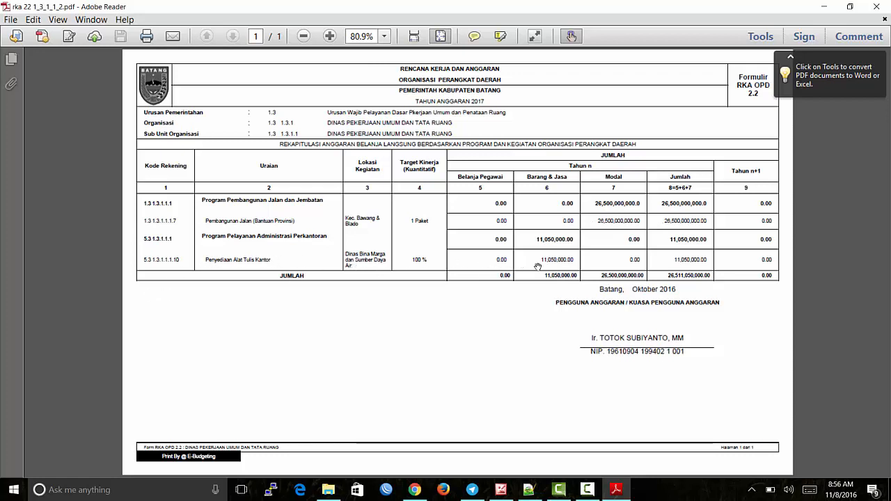
# Step: Return to E-Budgeting and open sub unit 1.3.1's three RKA programs
pyautogui.click(416, 491)
pyautogui.click(322, 284)
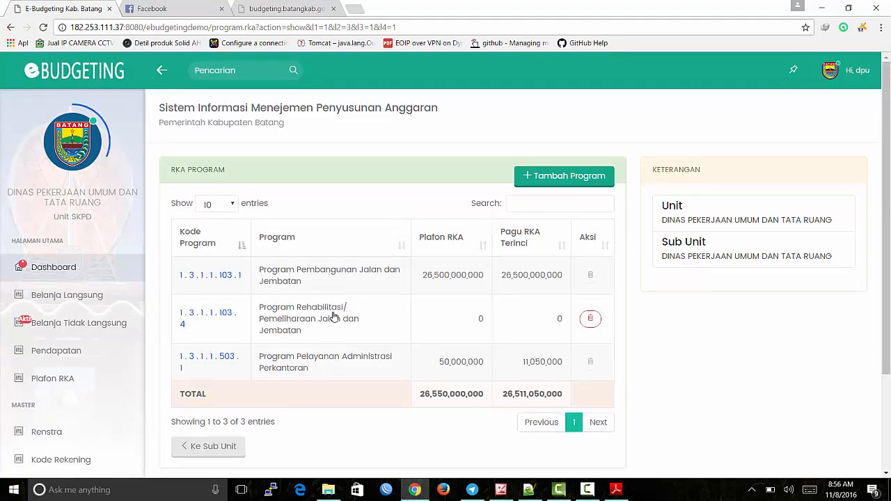
# Step: Download and open rka 221 1_3_1_1_103_1_7.pdf for the Pembangunan Jalan (Bantuan Provinsi) activity
pyautogui.click(340, 276)
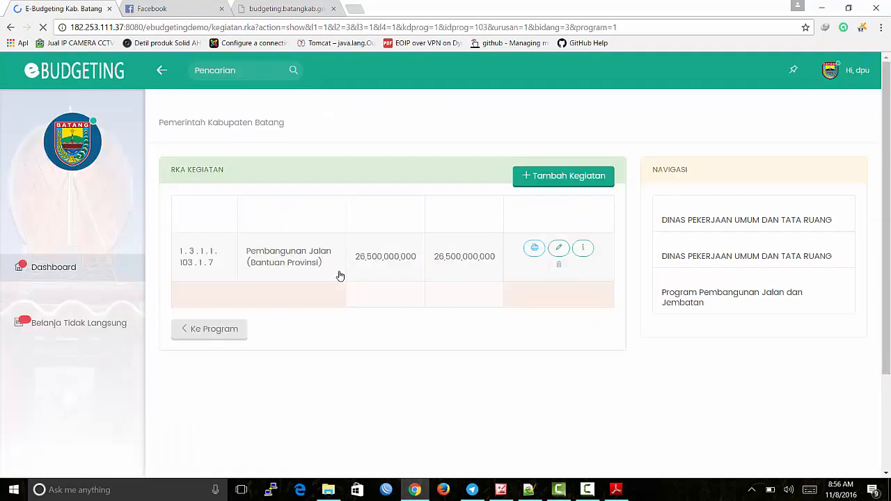
pyautogui.click(534, 255)
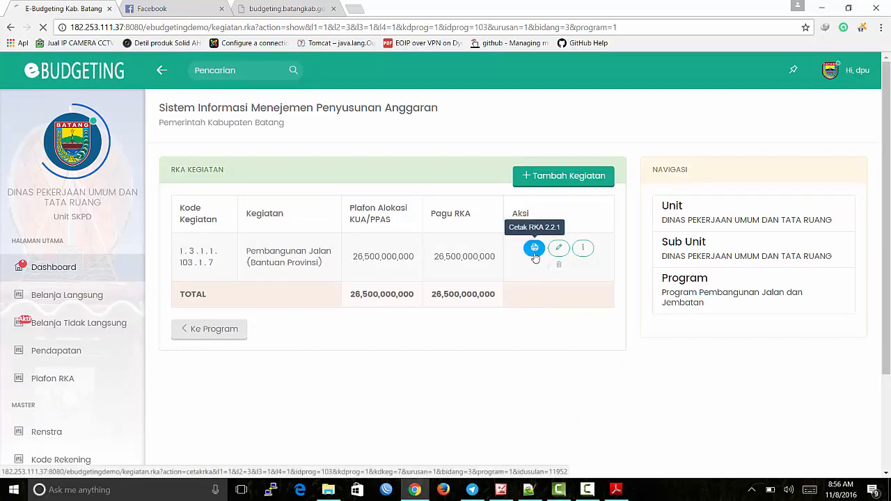
pyautogui.click(454, 287)
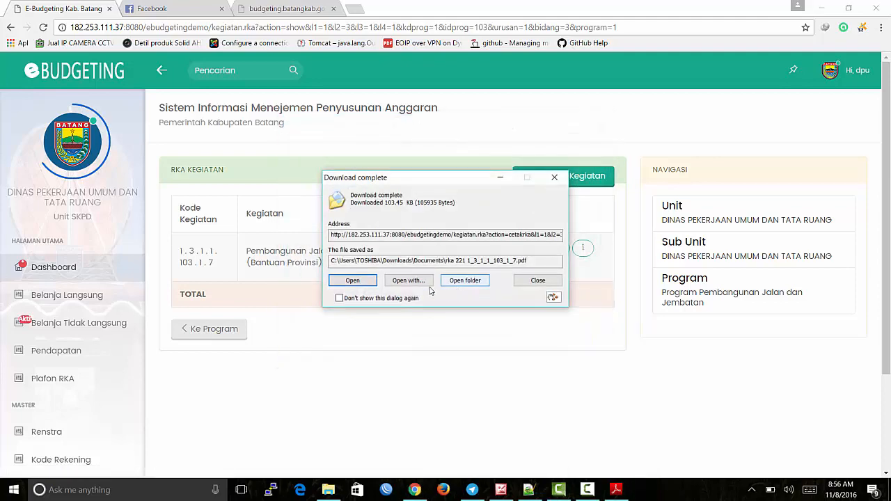
pyautogui.click(375, 284)
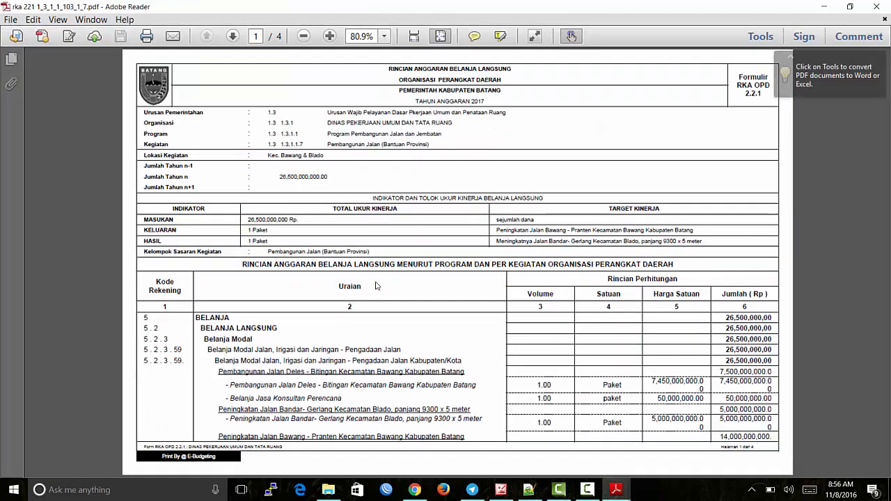
# Step: Scroll through the four-page RKA 2.2.1 PDF, then return to the browser dashboard
pyautogui.scroll(-3, 376, 282)
pyautogui.scroll(3, 376, 282)
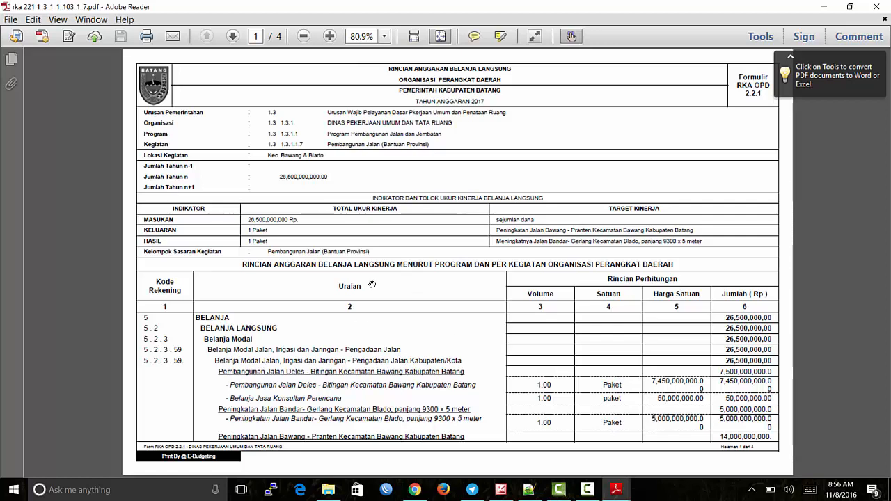
pyautogui.click(414, 490)
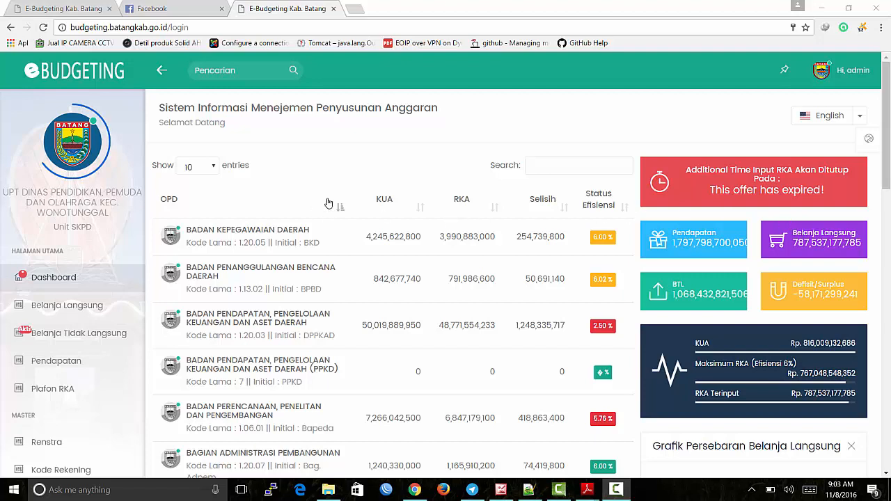
# Step: Page the dashboard's OPD table through to page 4, entries 31–40 of 54
pyautogui.scroll(-1, 328, 205)
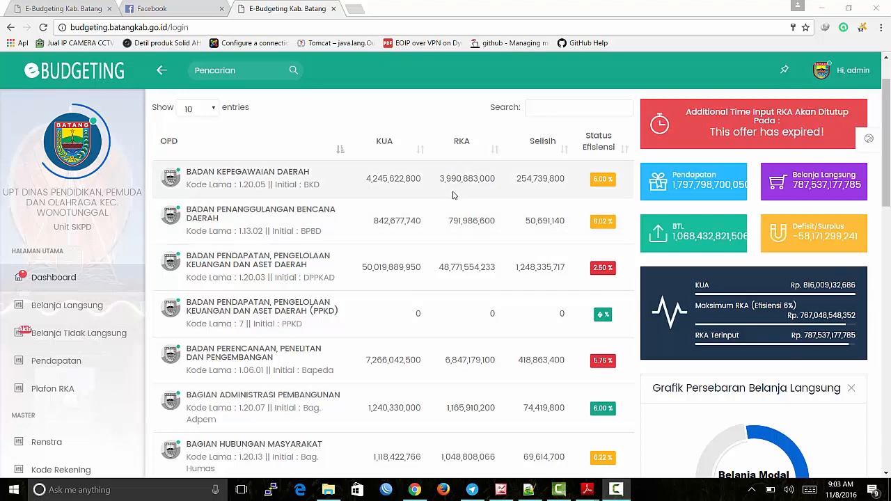
pyautogui.scroll(-1, 432, 193)
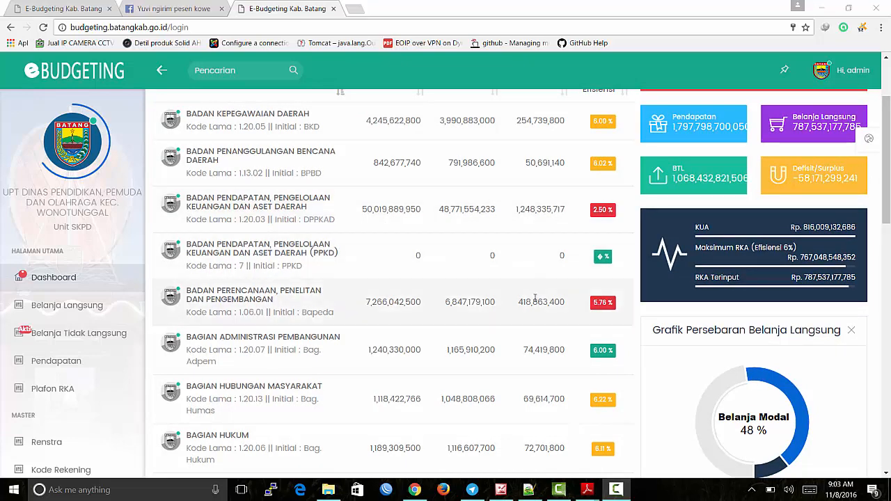
pyautogui.scroll(-1, 535, 298)
pyautogui.scroll(3, 535, 298)
pyautogui.scroll(-6, 534, 298)
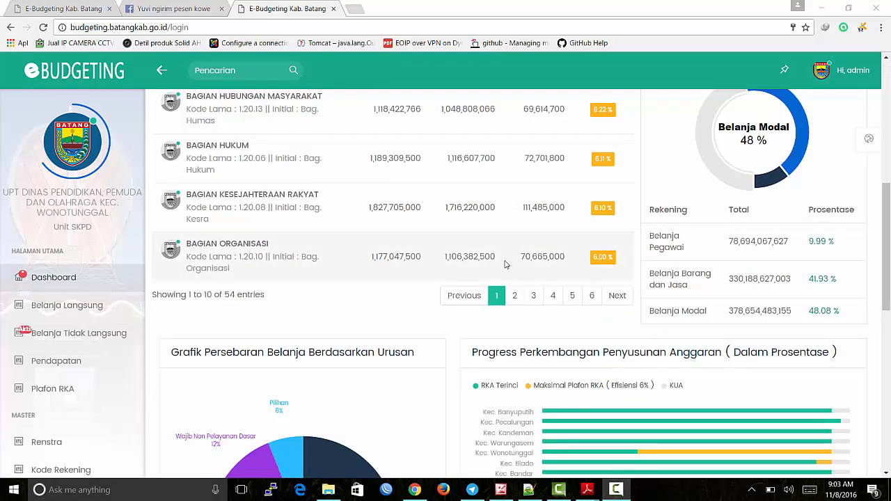
pyautogui.click(515, 295)
pyautogui.click(533, 310)
pyautogui.click(553, 341)
pyautogui.scroll(4, 816, 318)
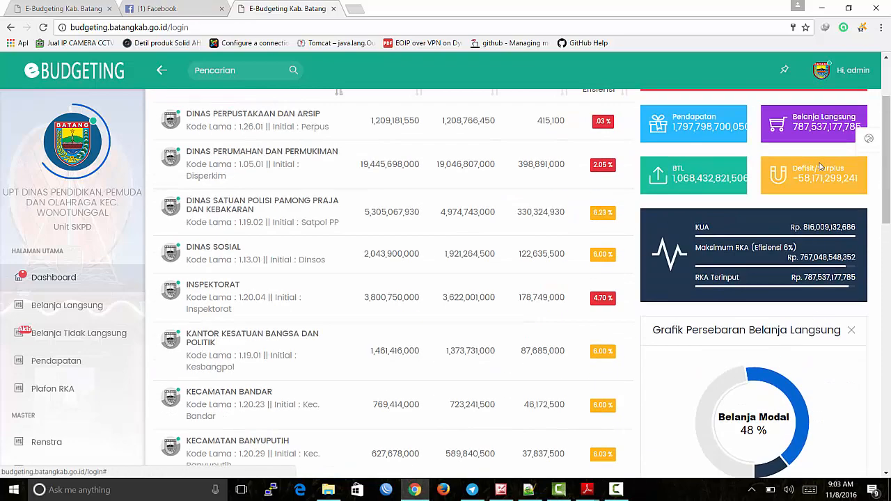
pyautogui.scroll(2, 816, 318)
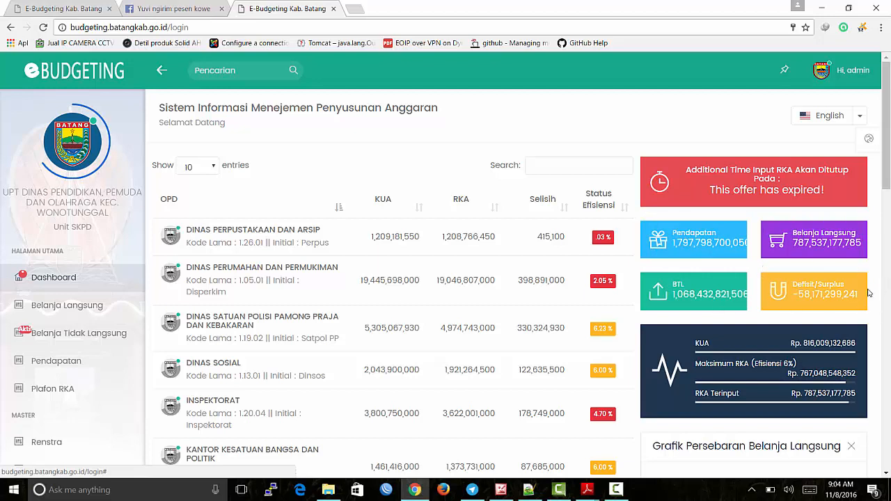
pyautogui.scroll(-2, 778, 373)
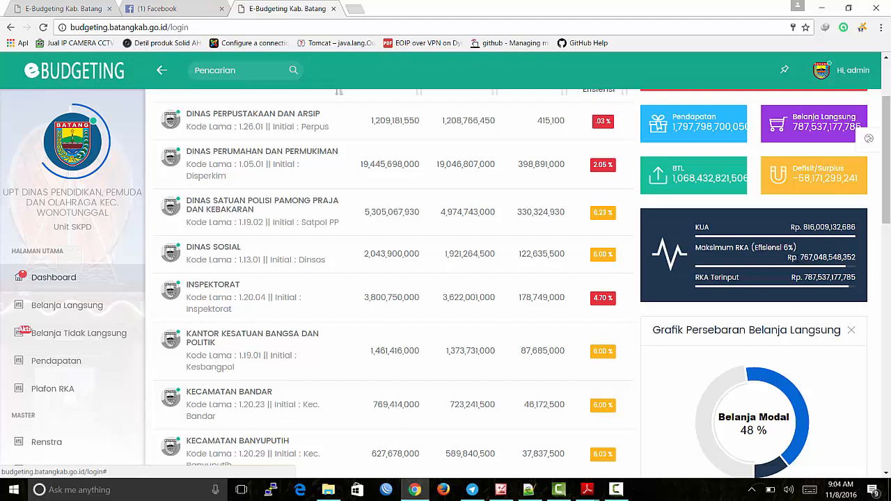
pyautogui.doubleClick(827, 257)
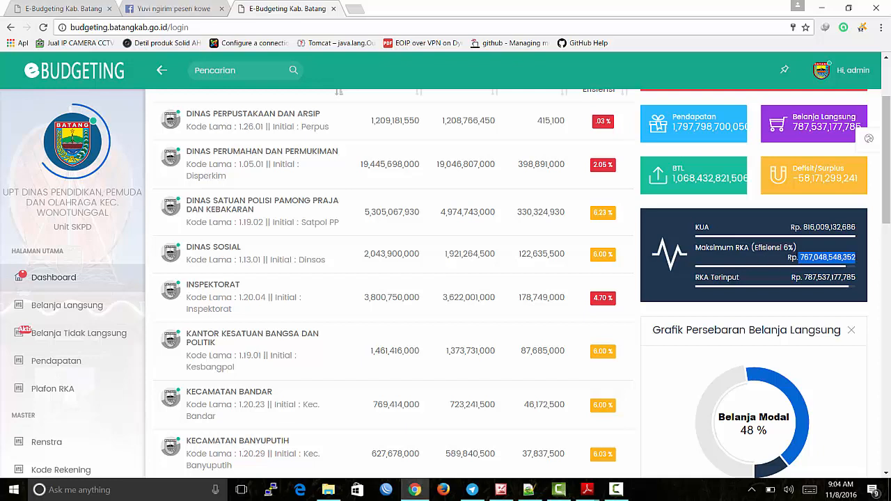
pyautogui.click(817, 304)
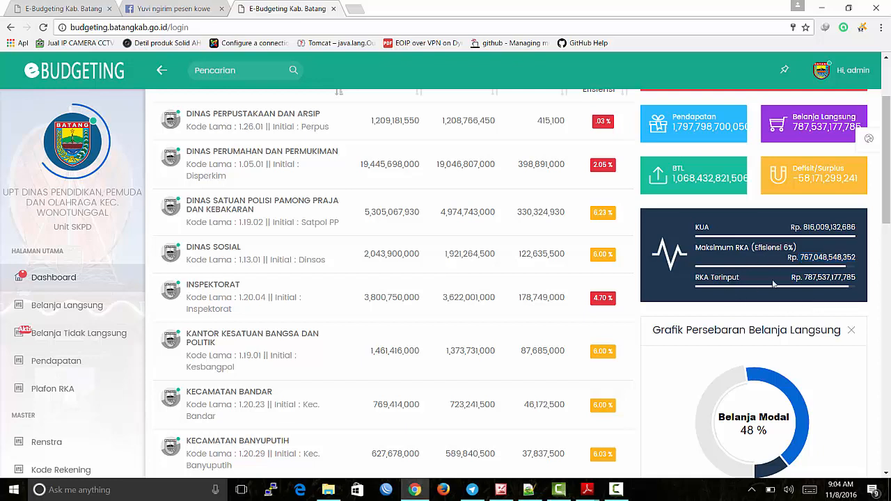
pyautogui.doubleClick(830, 278)
pyautogui.click(862, 282)
pyautogui.moveTo(859, 258); pyautogui.dragTo(801, 258)
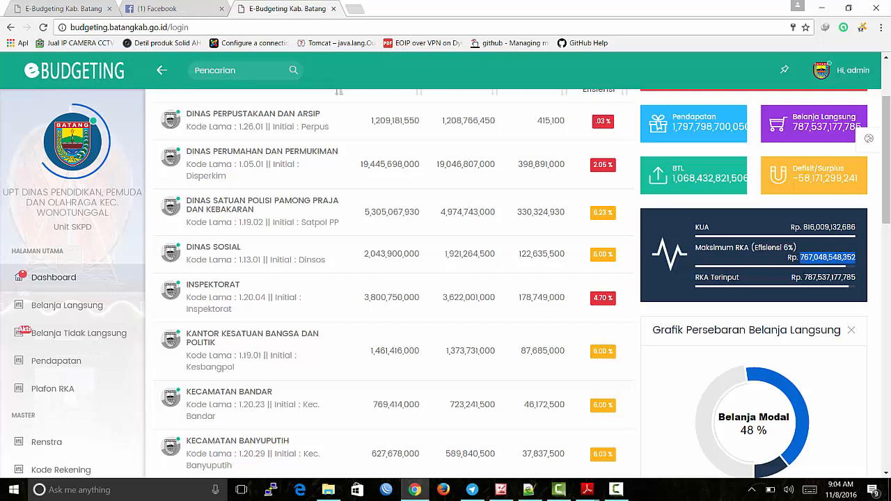
pyautogui.click(808, 258)
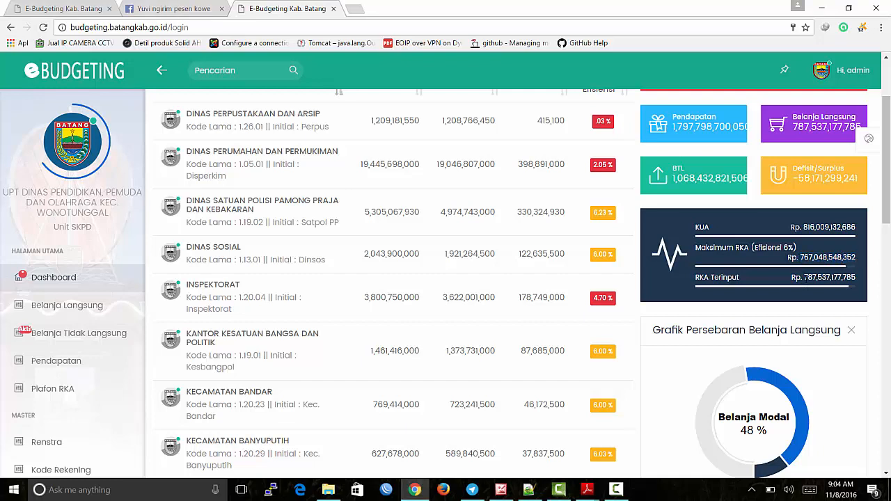
pyautogui.moveTo(804, 277); pyautogui.dragTo(859, 282)
pyautogui.click(862, 307)
pyautogui.scroll(-3, 776, 219)
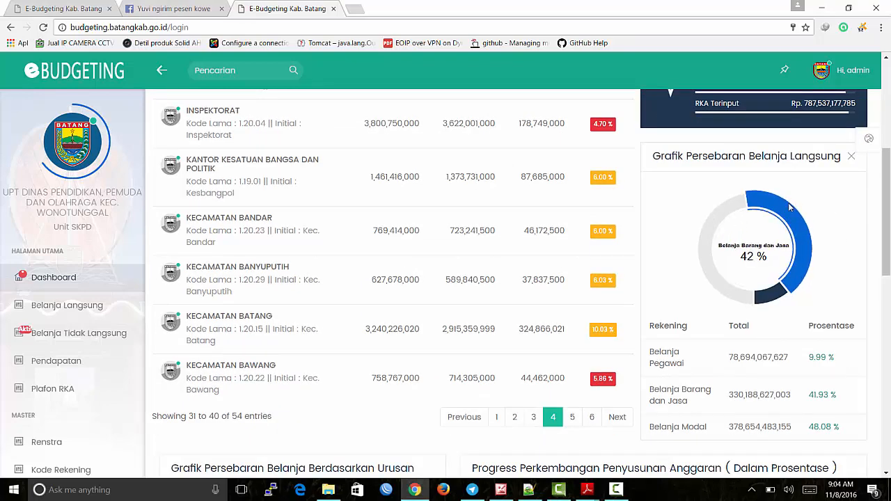
pyautogui.moveTo(774, 299)
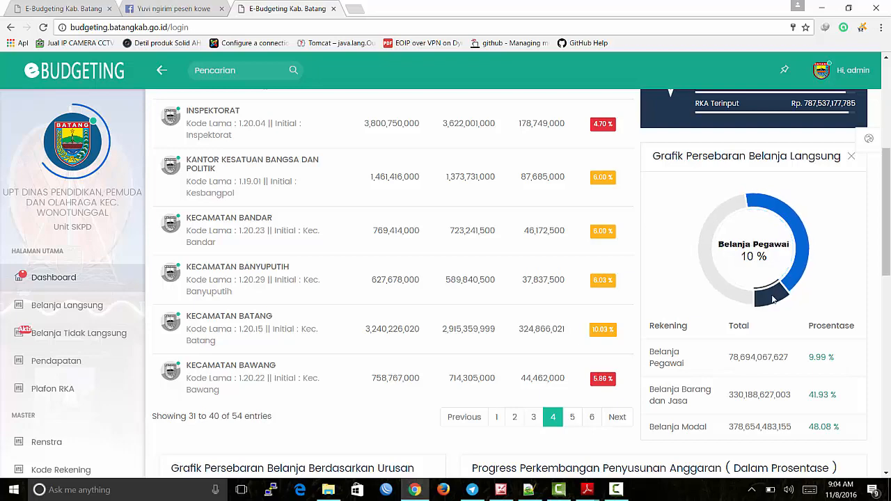
pyautogui.scroll(-3, 774, 299)
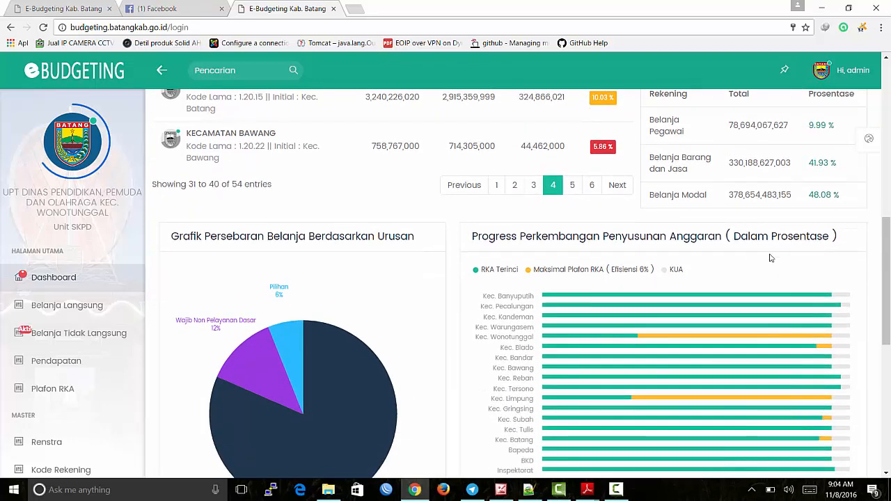
pyautogui.scroll(-2, 775, 254)
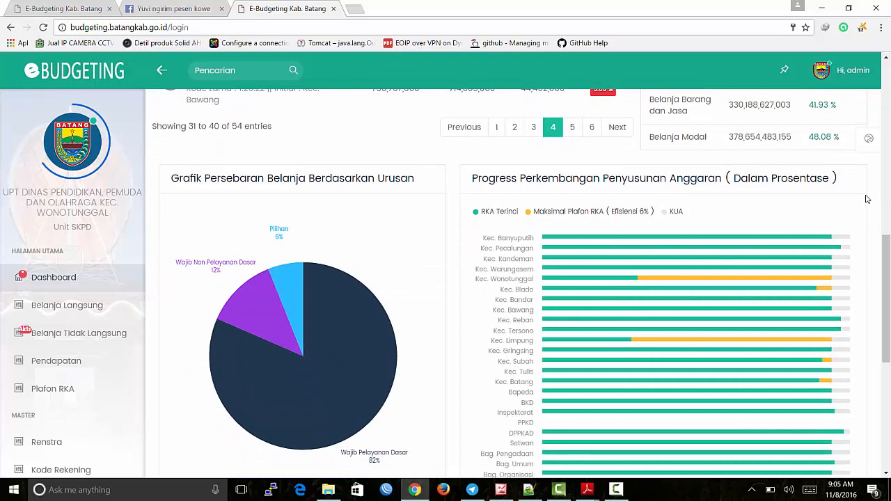
pyautogui.scroll(-1, 867, 199)
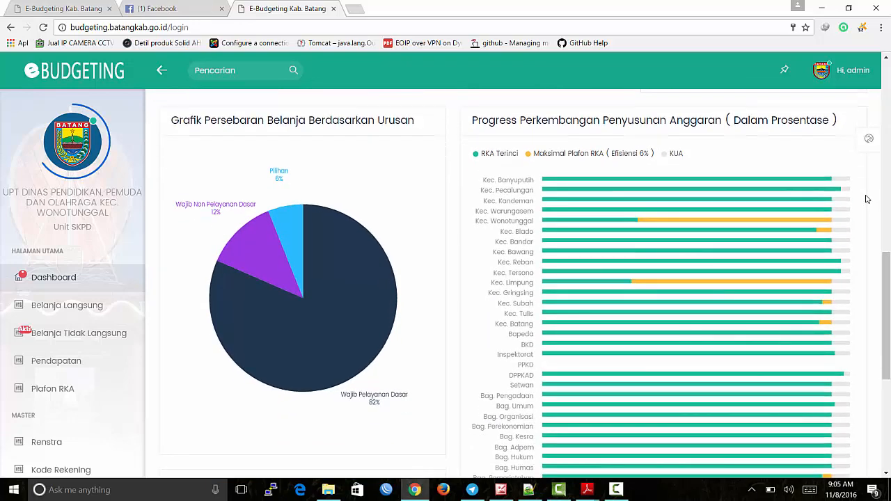
pyautogui.scroll(1, 867, 199)
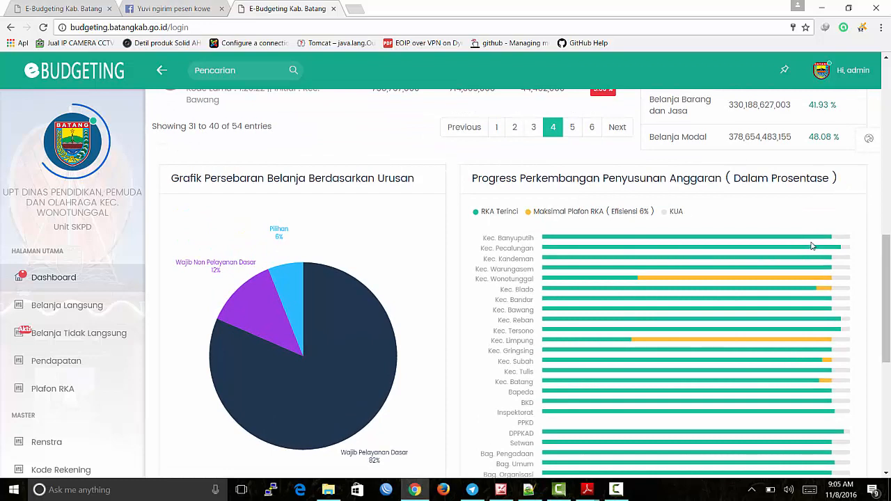
pyautogui.moveTo(814, 243)
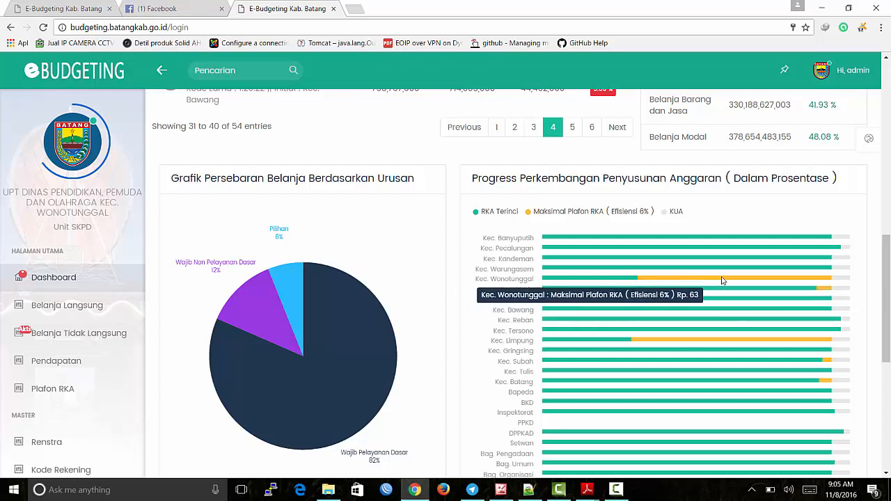
pyautogui.scroll(-1, 848, 282)
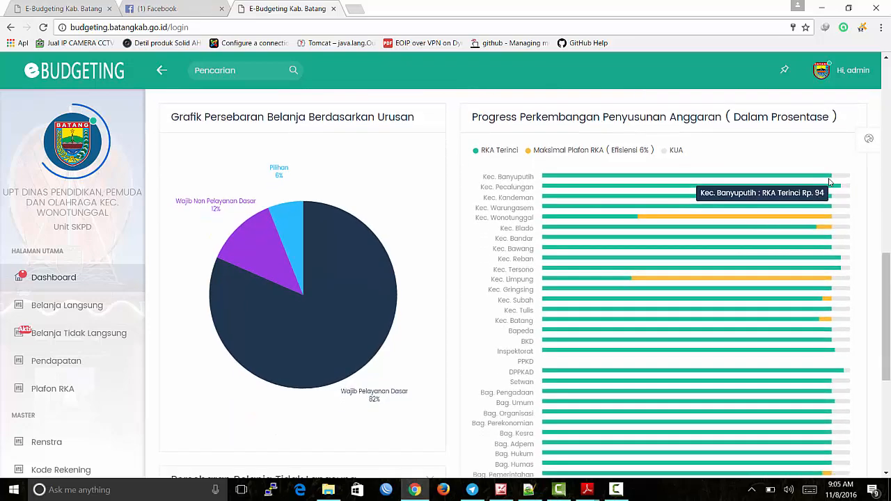
pyautogui.scroll(-3, 806, 308)
pyautogui.scroll(-2, 806, 308)
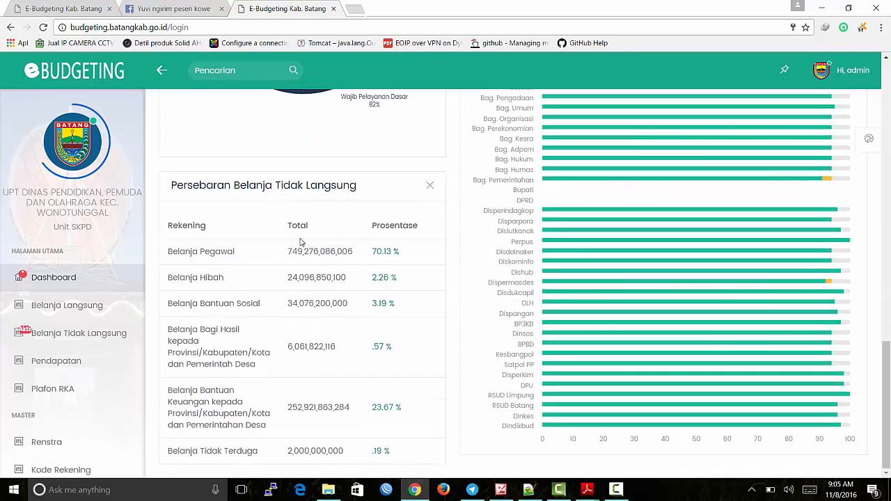
pyautogui.scroll(5, 301, 241)
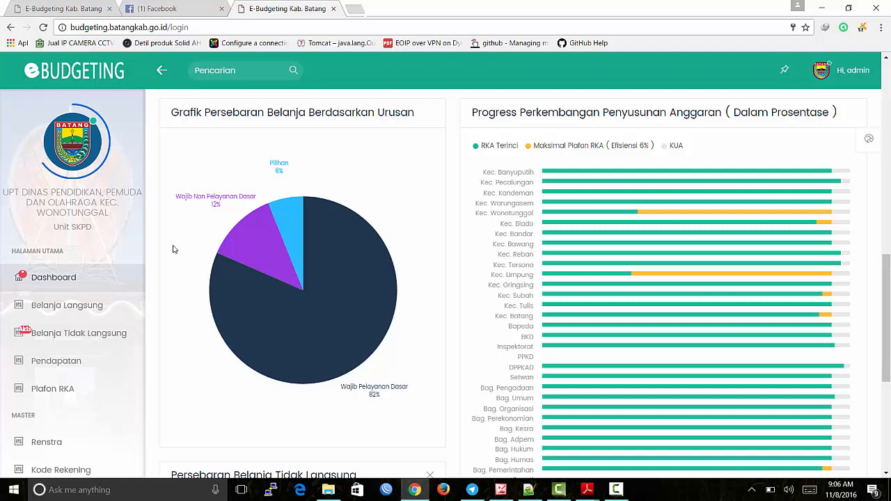
pyautogui.click(80, 310)
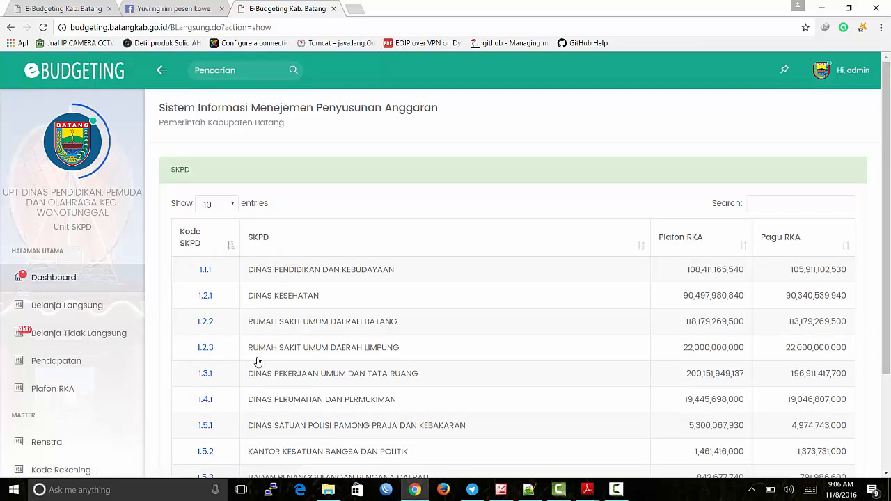
pyautogui.scroll(-2, 491, 279)
pyautogui.scroll(1, 492, 278)
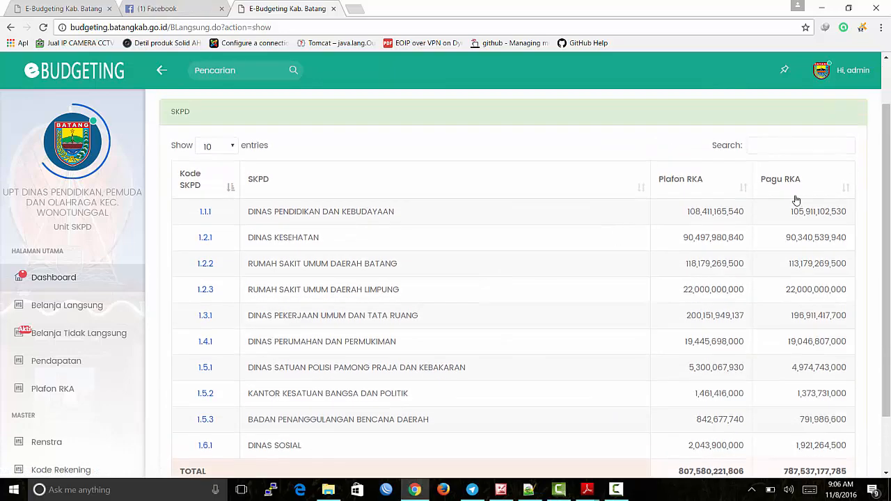
pyautogui.scroll(-1, 789, 211)
pyautogui.click(757, 443)
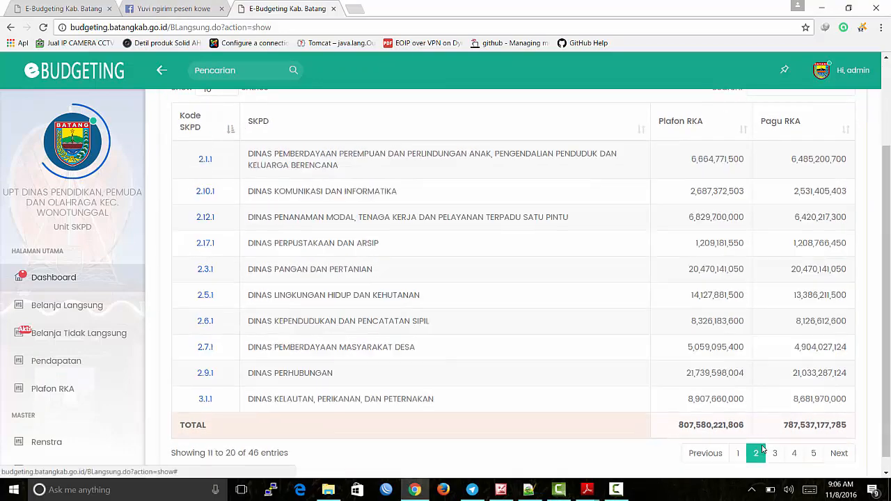
pyautogui.click(775, 444)
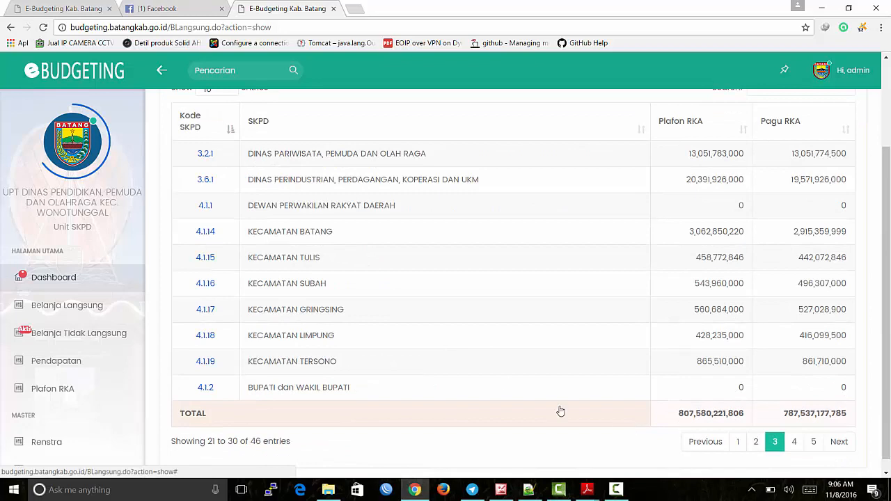
pyautogui.click(738, 442)
pyautogui.scroll(2, 659, 303)
# Step: Search 'pekerja', open DINAS PEKERJAAN UMUM DAN TATA RUANG, and download rka 22 1_3_1_1_3.pdf
pyautogui.click(789, 198)
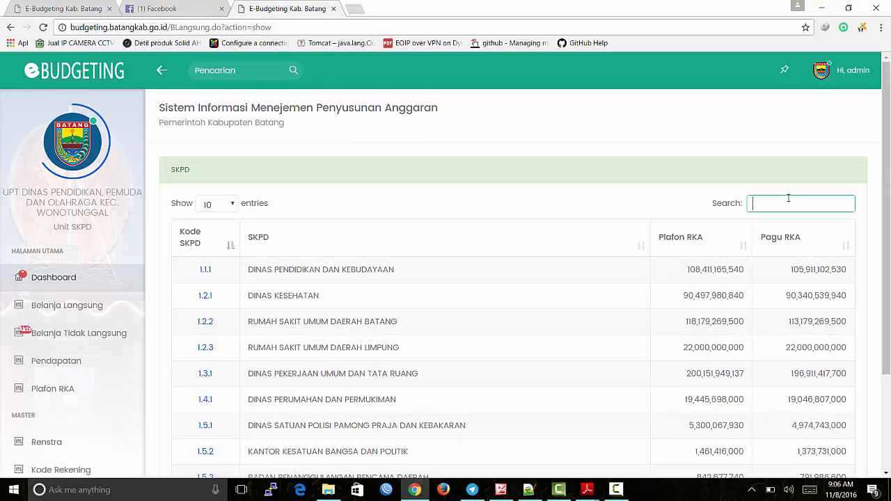
pyautogui.write('pekerja')
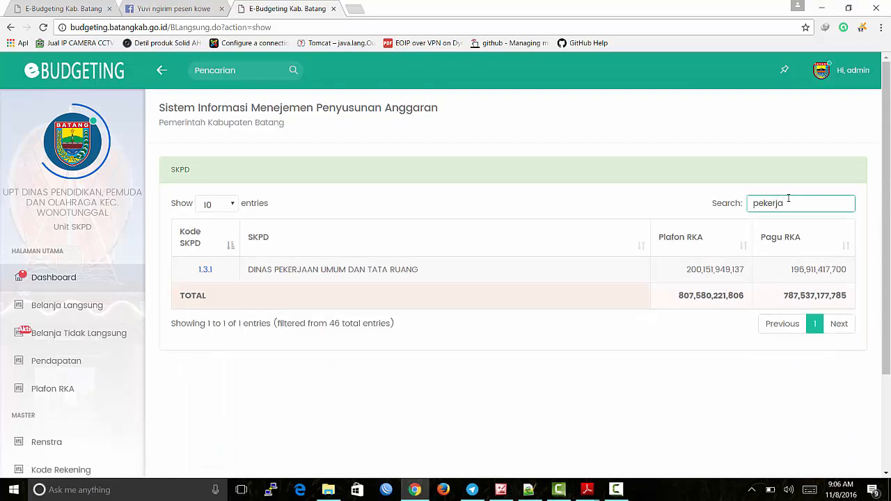
pyautogui.click(380, 273)
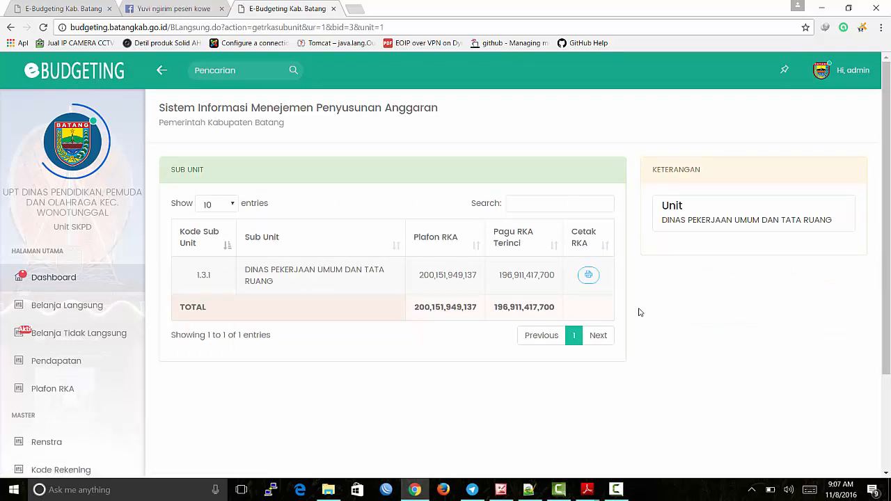
pyautogui.click(588, 279)
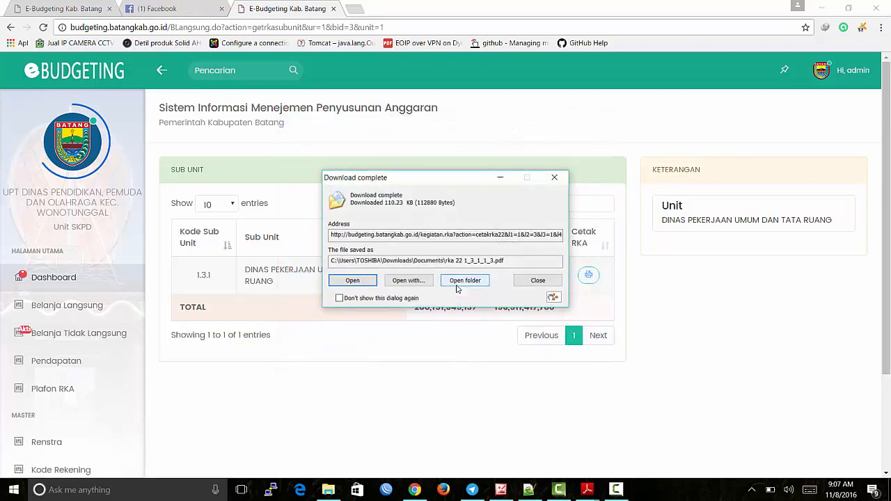
# Step: Open the RKA 2.2 PDF and flip between its first and last pages
pyautogui.click(353, 280)
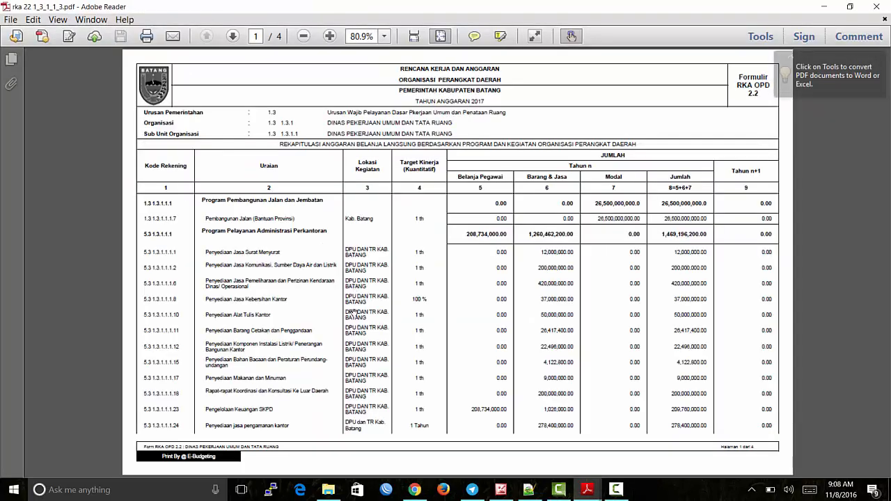
pyautogui.press('End')
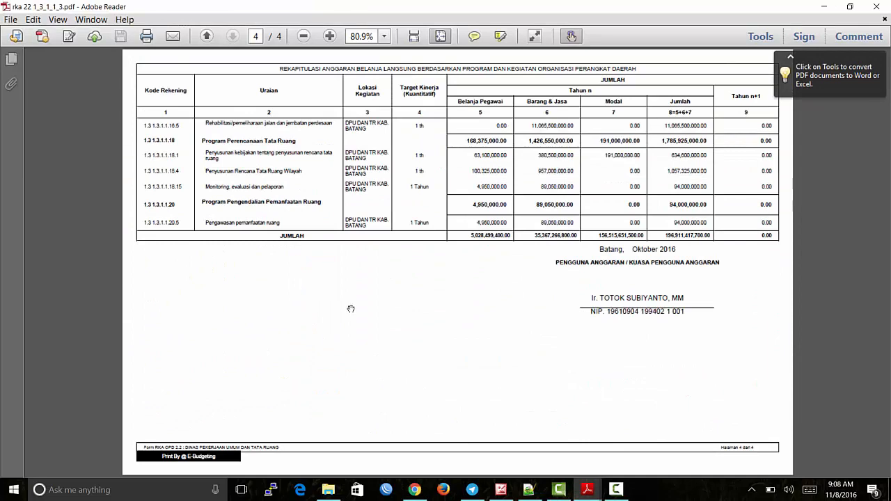
pyautogui.press('Home')
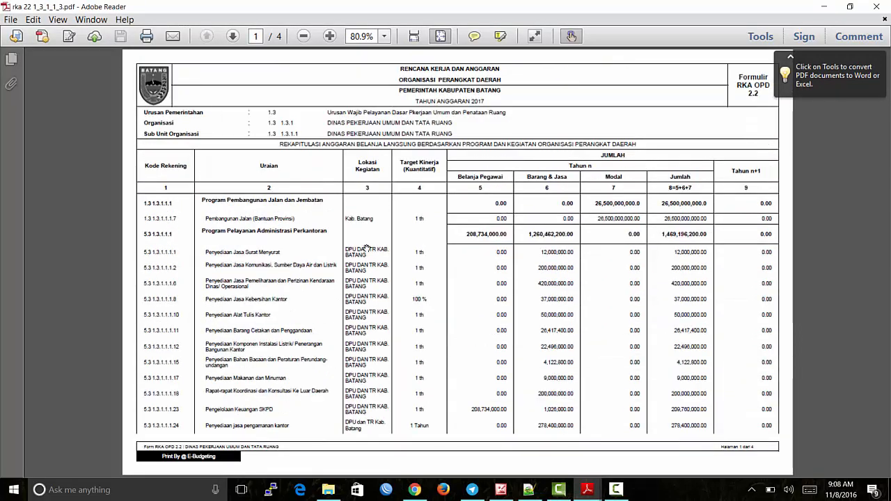
pyautogui.press('End')
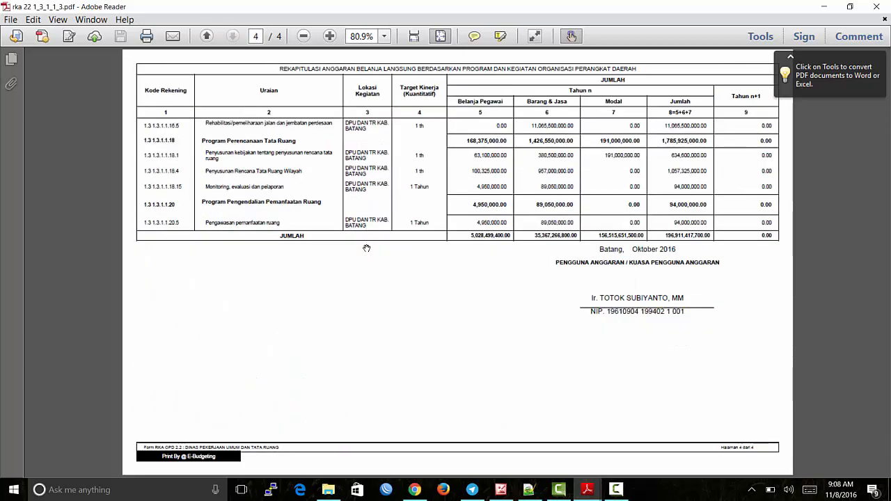
pyautogui.press('Home')
# Step: Reopen the sub unit's programs after the timeout and open Program Pelayanan Administrasi Perkantoran from page 2
pyautogui.click(414, 489)
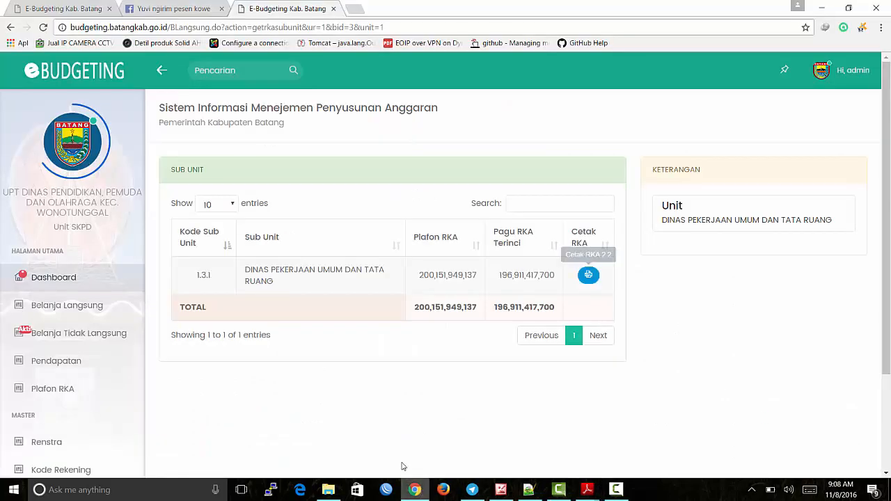
pyautogui.click(298, 287)
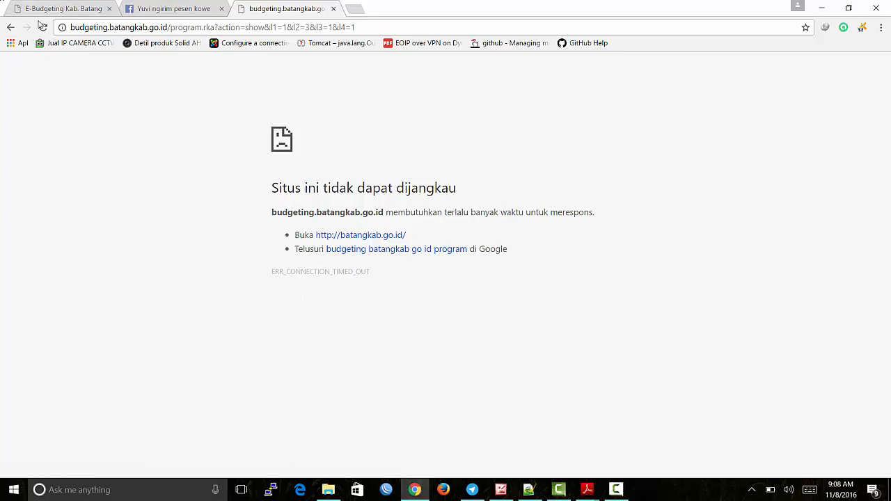
pyautogui.click(42, 27)
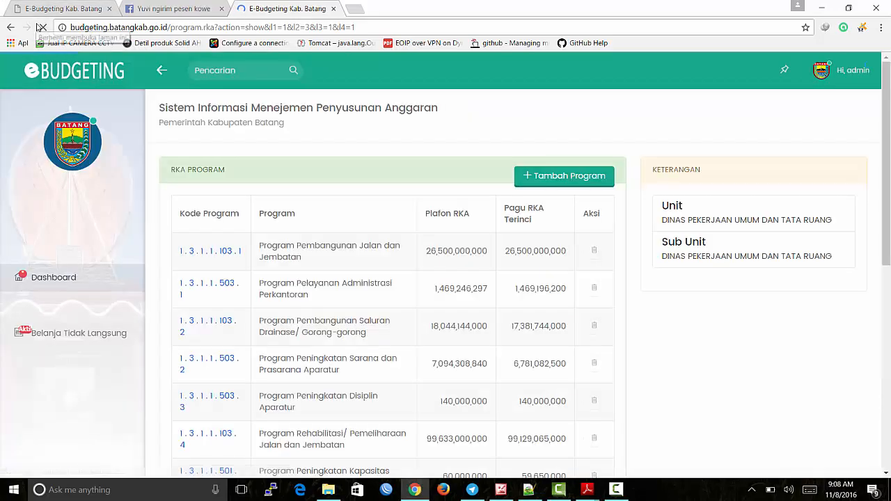
pyautogui.scroll(-2, 392, 368)
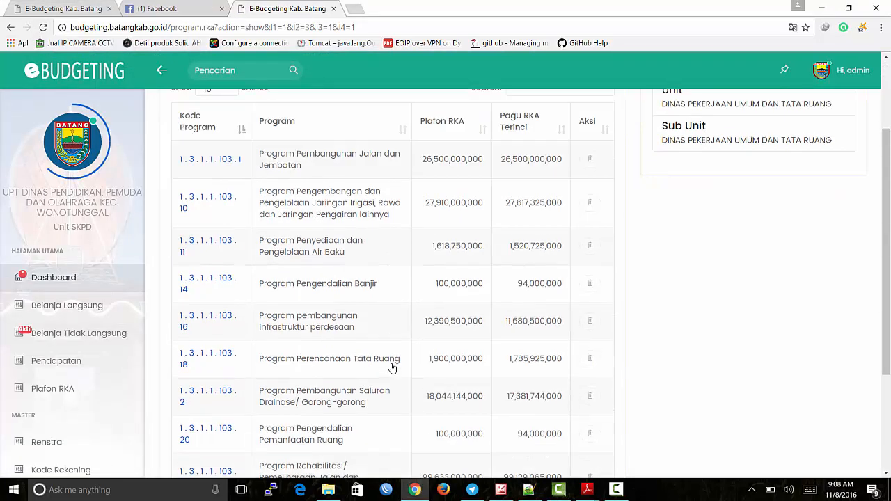
pyautogui.scroll(-3, 392, 368)
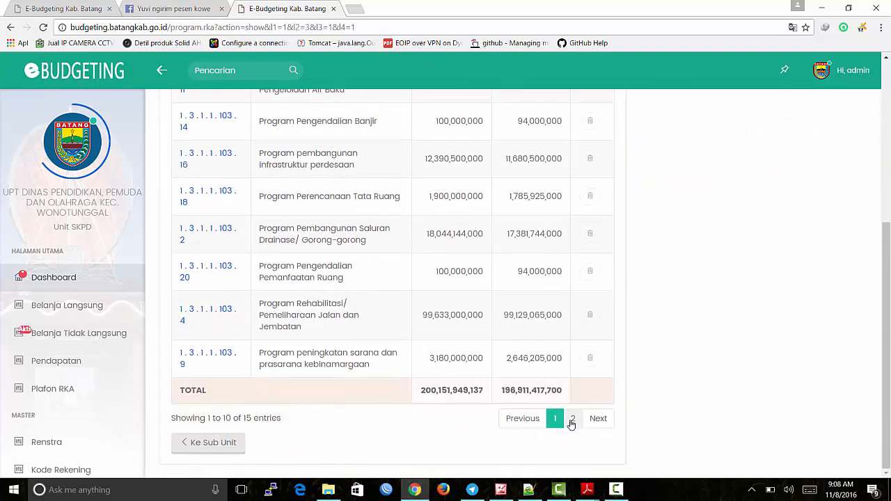
pyautogui.click(571, 420)
pyautogui.scroll(1, 398, 388)
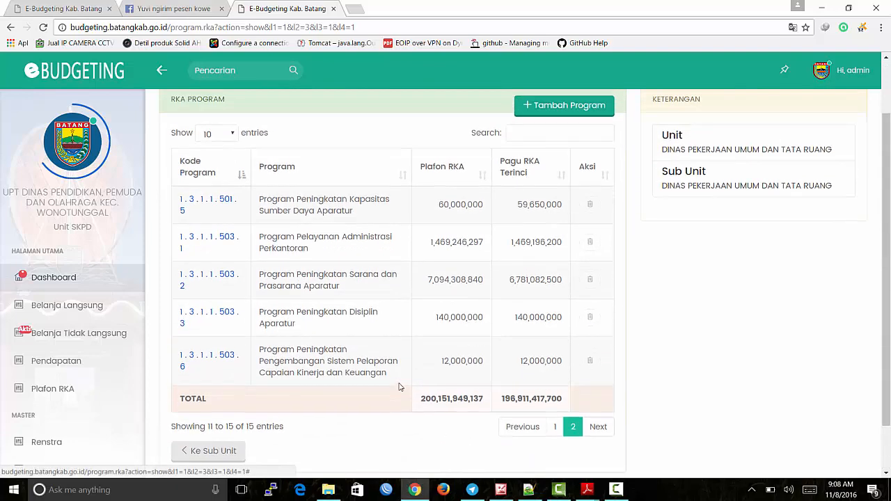
pyautogui.click(329, 252)
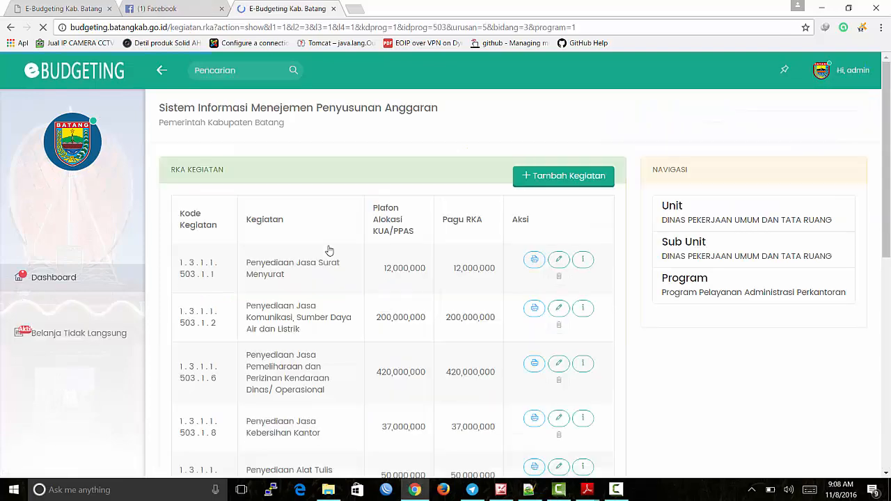
# Step: Print Penyediaan Alat Tulis Kantor's RKA 2.2.1 as rka 221 1_3_1_1_503_1_10.pdf
pyautogui.scroll(-2, 313, 307)
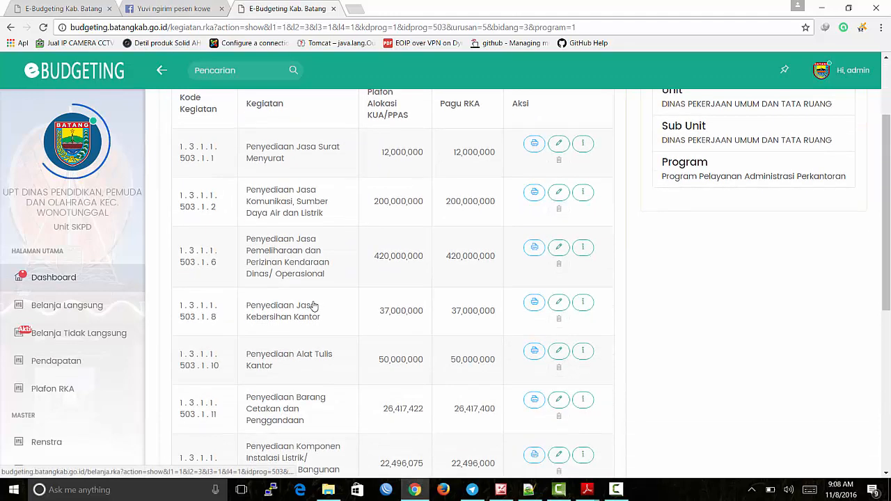
pyautogui.scroll(-1, 313, 306)
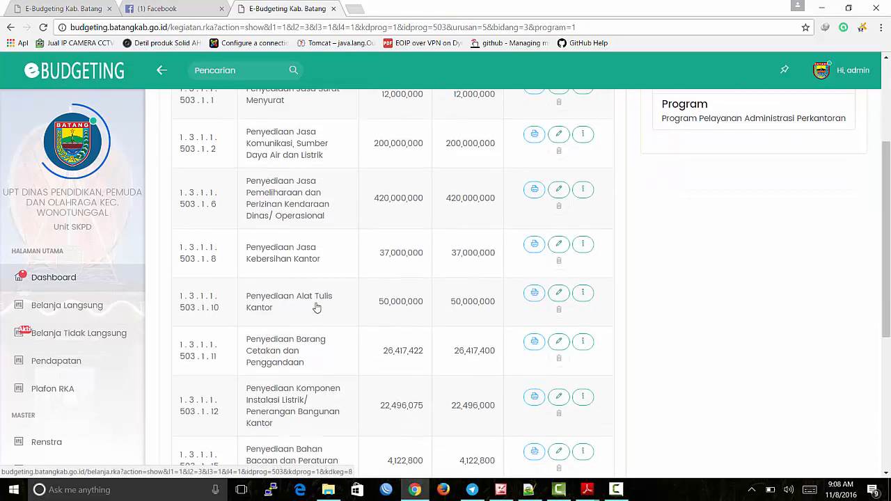
pyautogui.click(533, 295)
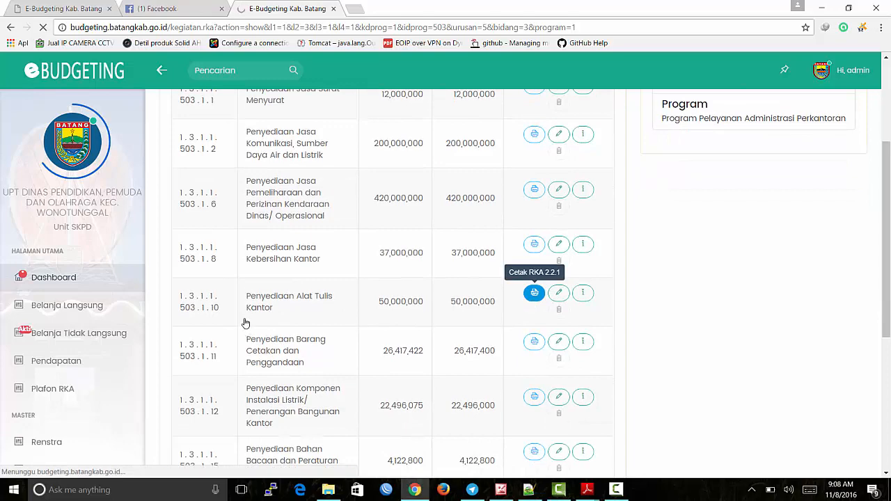
pyautogui.click(463, 281)
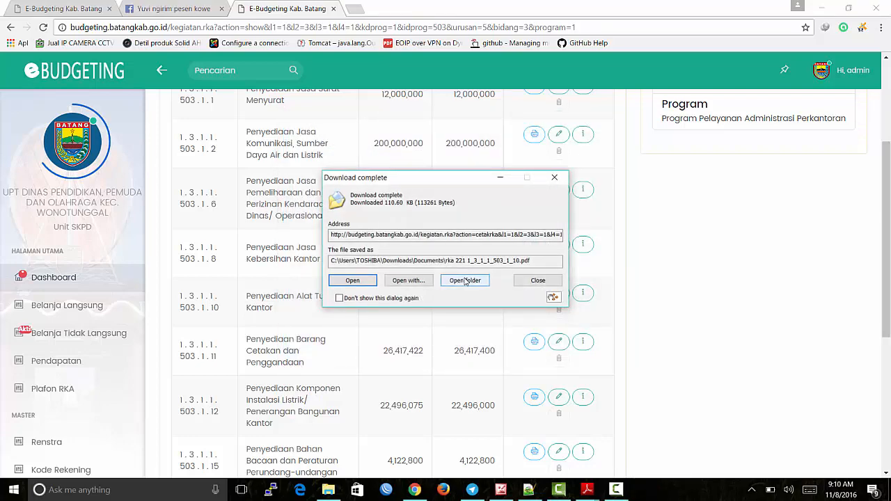
# Step: Open the five-page RKA 2.2.1 PDF, scroll through it, then return to the browser
pyautogui.click(352, 280)
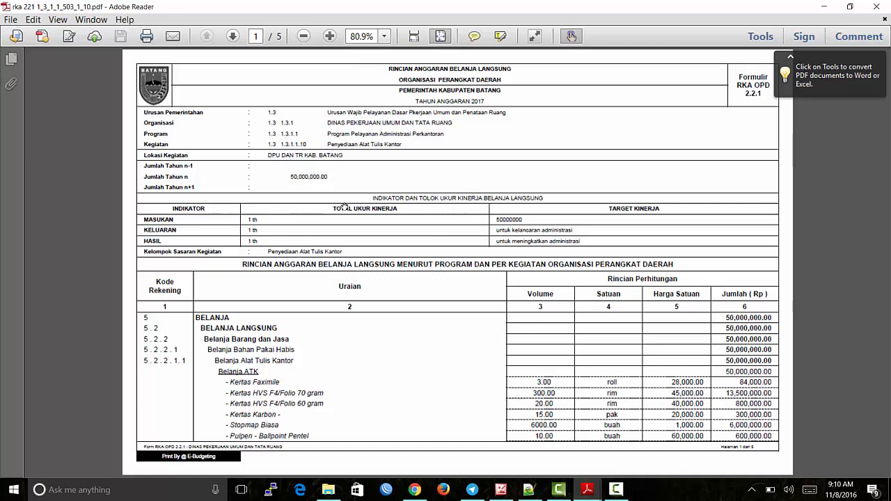
pyautogui.scroll(-3, 345, 208)
pyautogui.scroll(3, 345, 207)
pyautogui.scroll(-1, 345, 207)
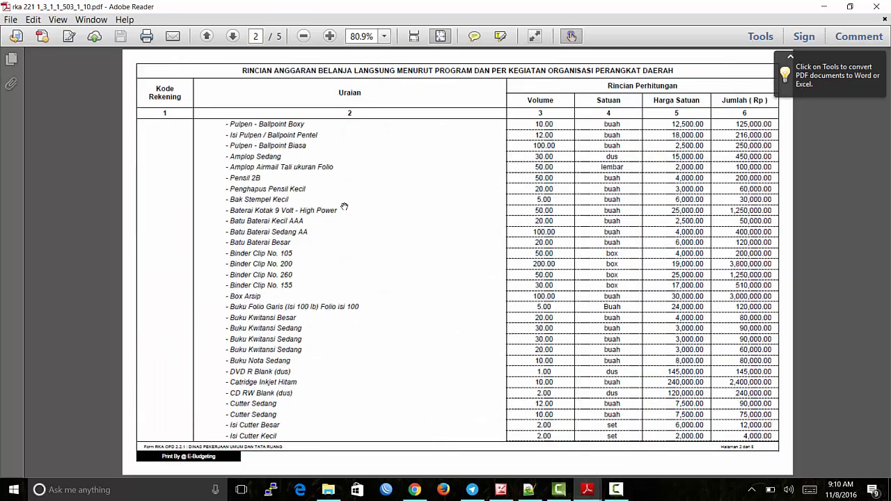
pyautogui.scroll(1, 344, 208)
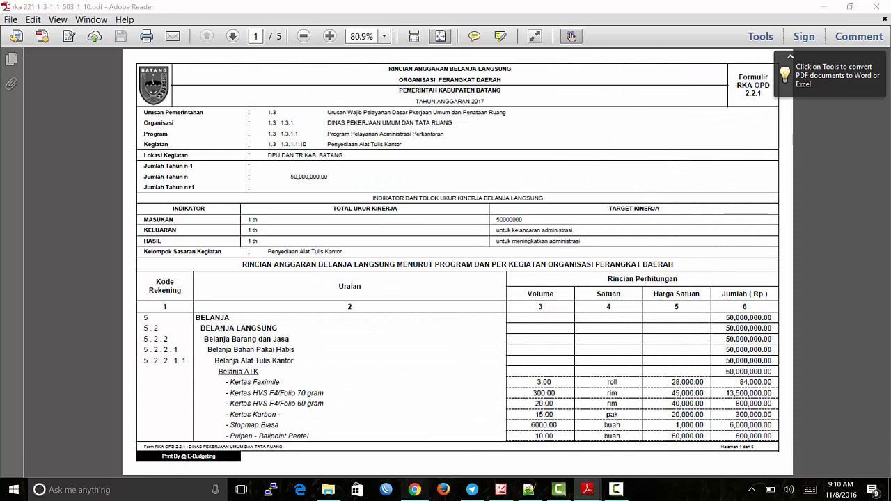
pyautogui.click(414, 490)
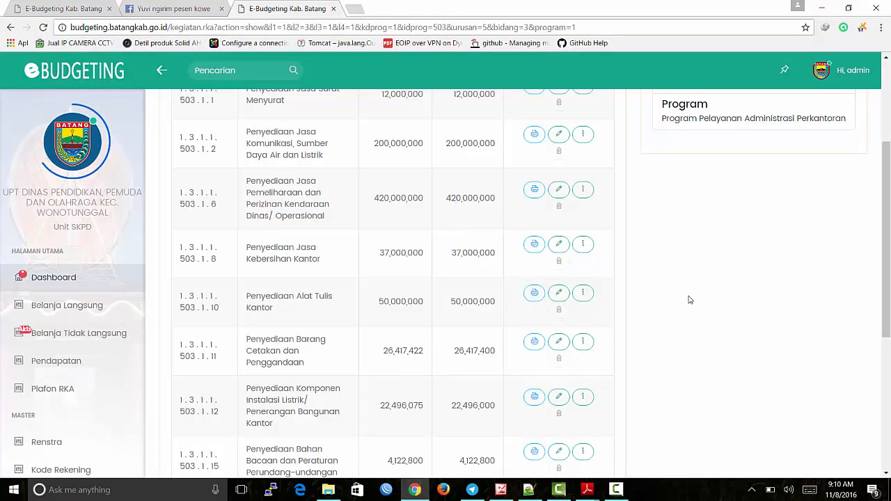
pyautogui.scroll(3, 689, 299)
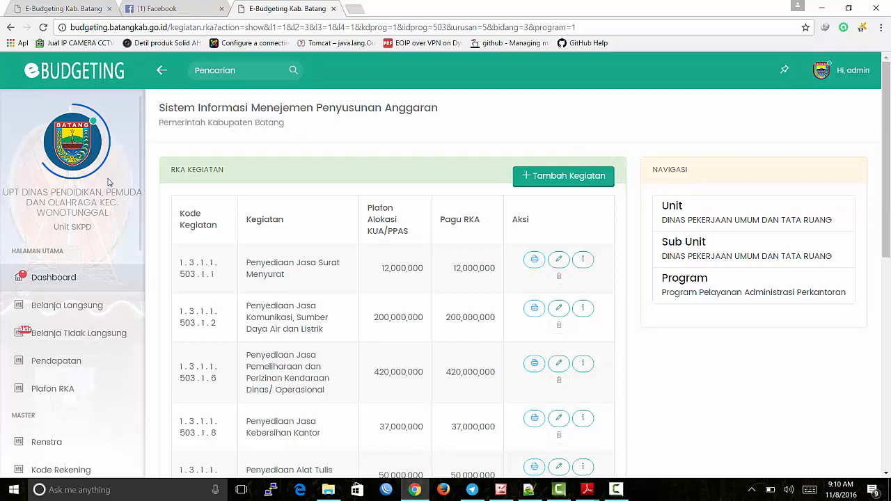
pyautogui.scroll(-10, 108, 183)
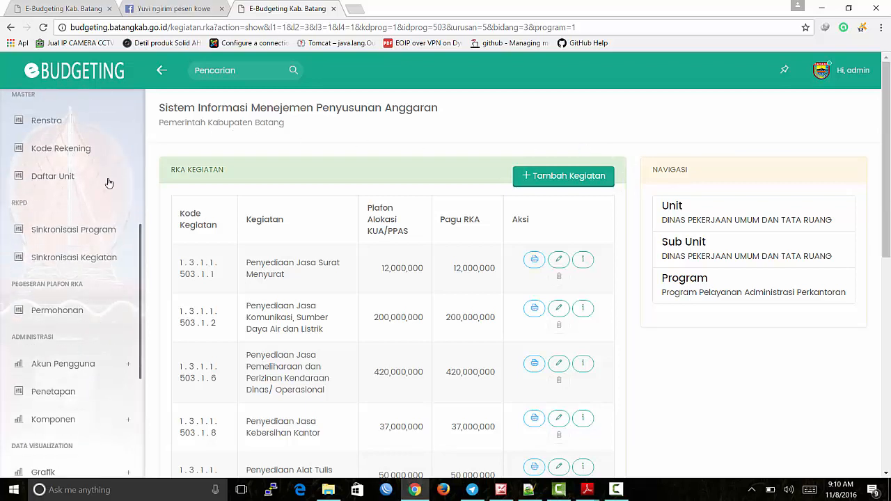